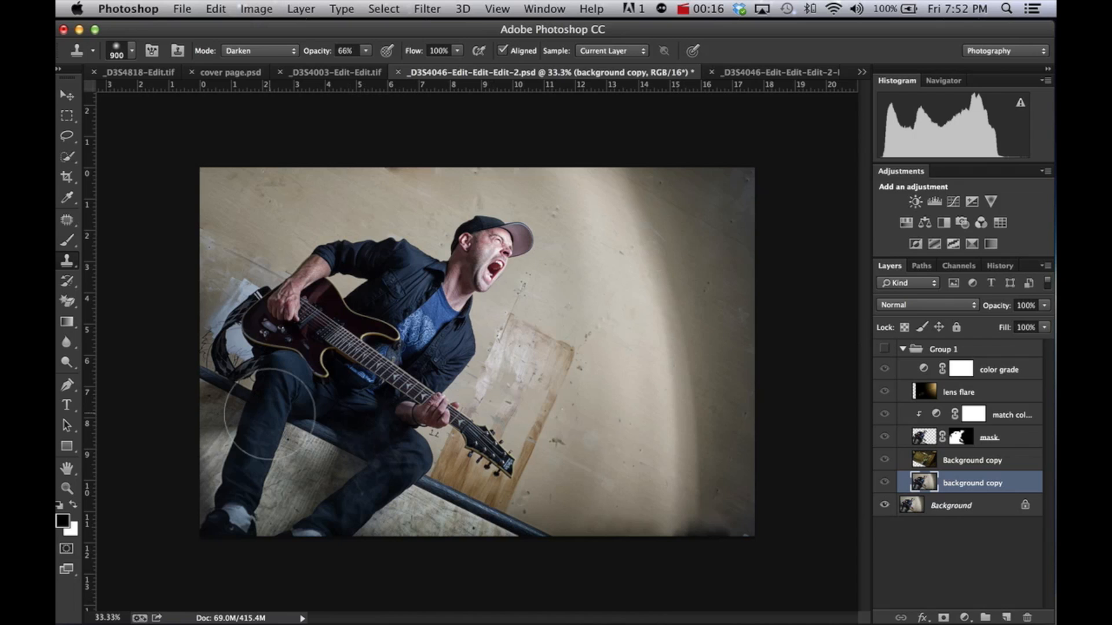
Show Group 1, hide its layers above background copy, and reveal Background copy, mask, match color and lens flare one by one.
left_click(885, 349)
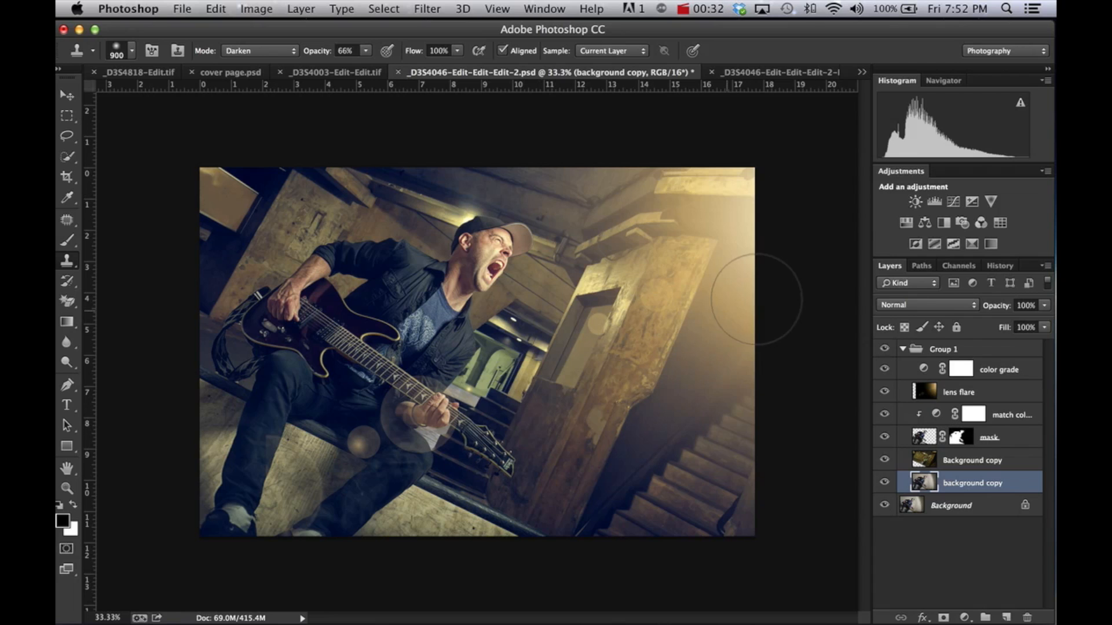
left_click_drag(884, 369, 883, 459)
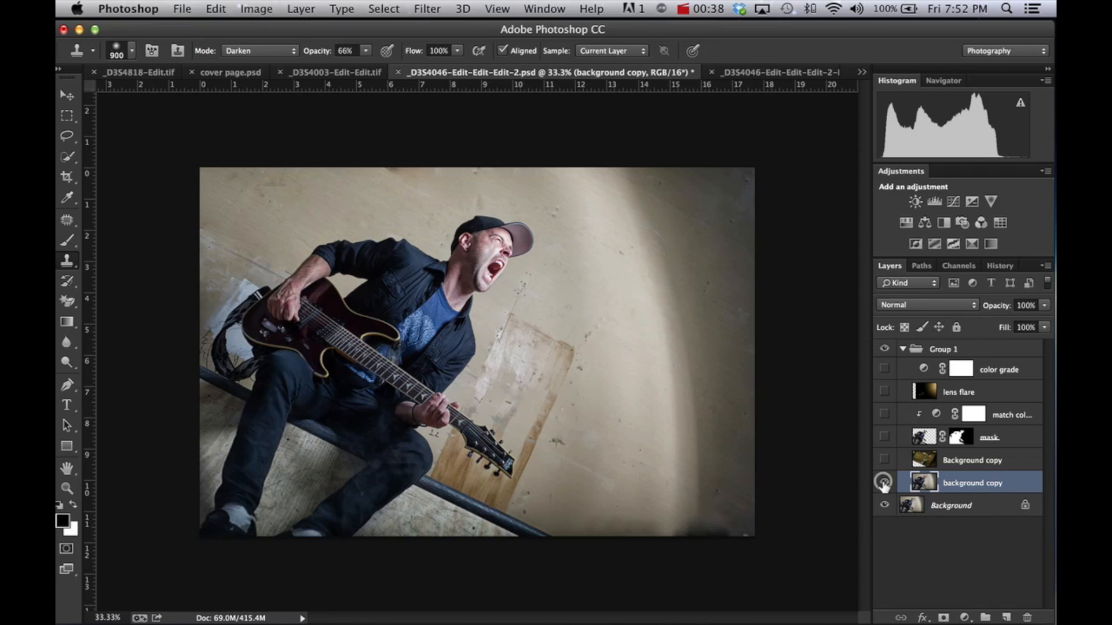
left_click(884, 461)
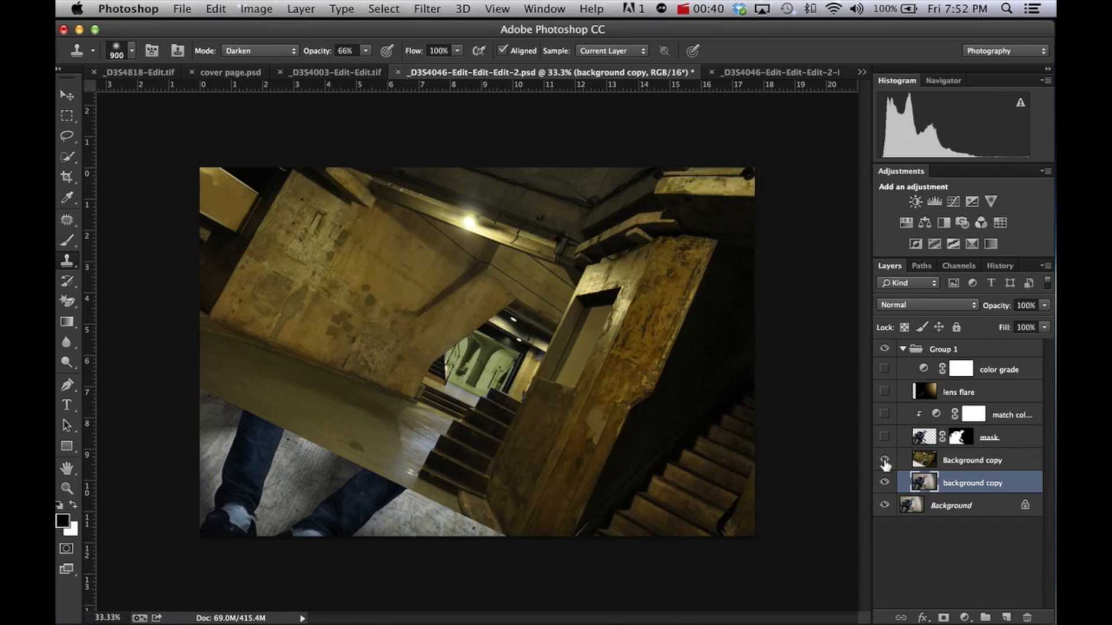
left_click(885, 438)
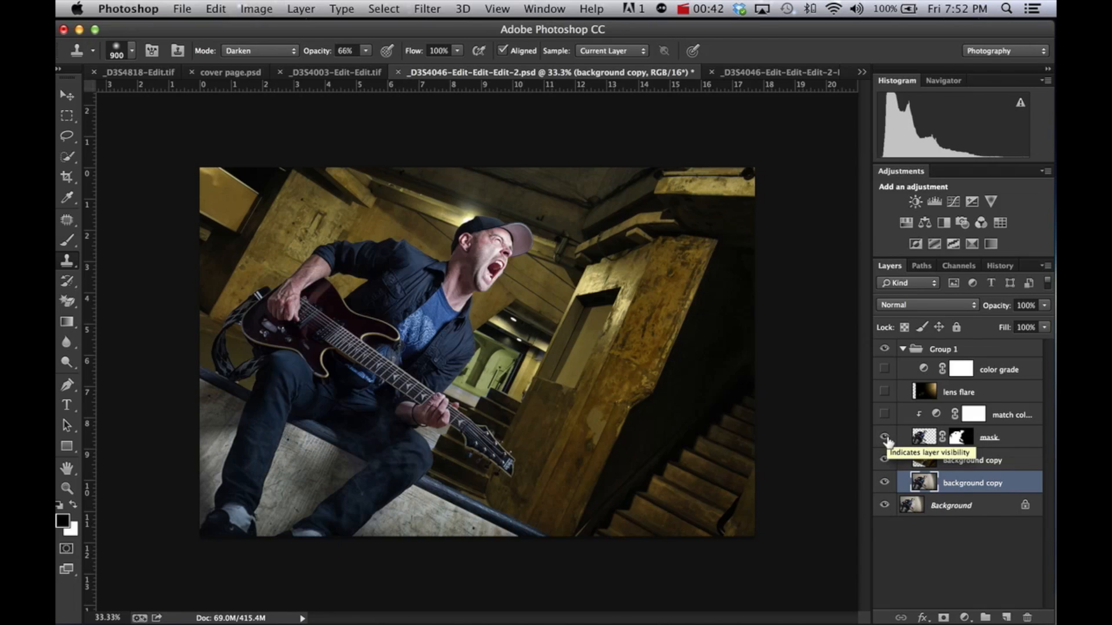
left_click(884, 416)
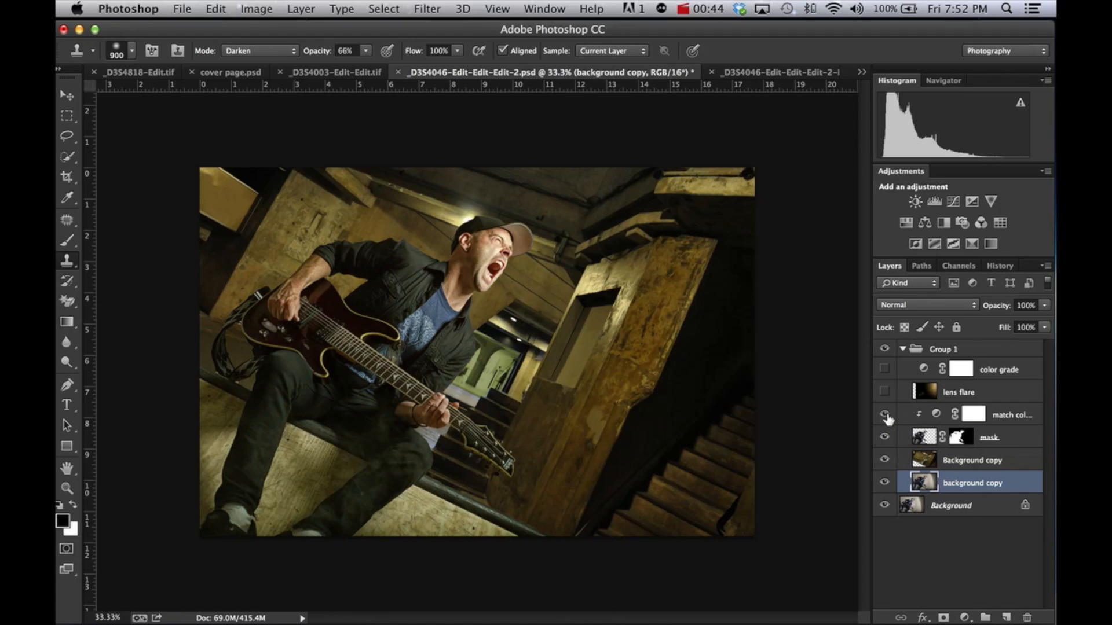
left_click(885, 416)
left_click(885, 416)
left_click(884, 393)
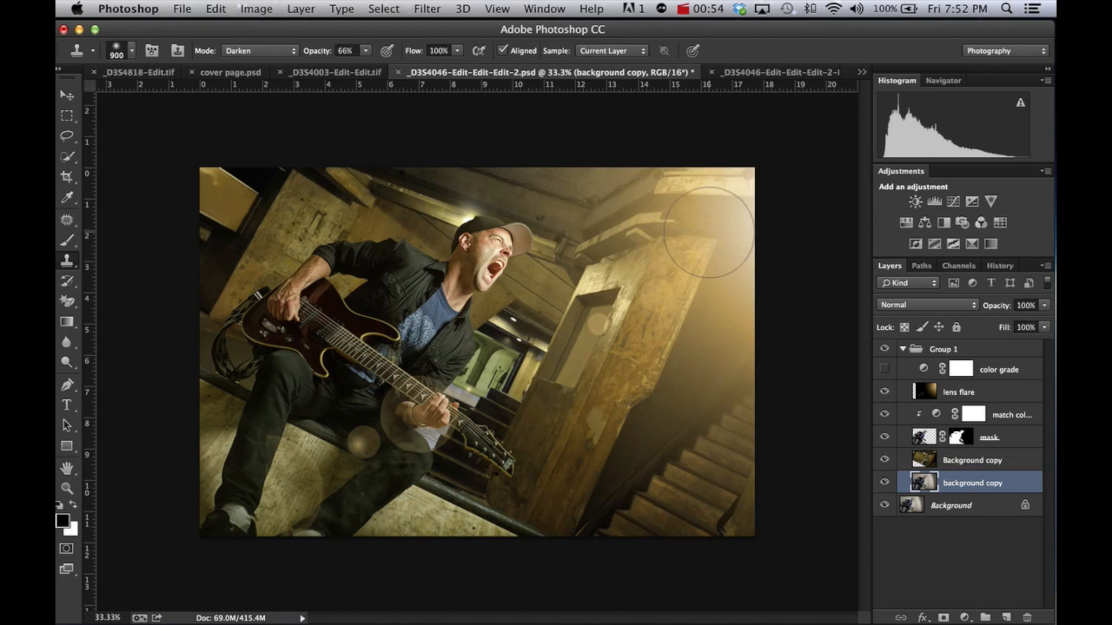
Compare the composite with and without the color grade layer, leaving that layer shown.
left_click(884, 369)
left_click(884, 369)
left_click(884, 369)
left_click(884, 370)
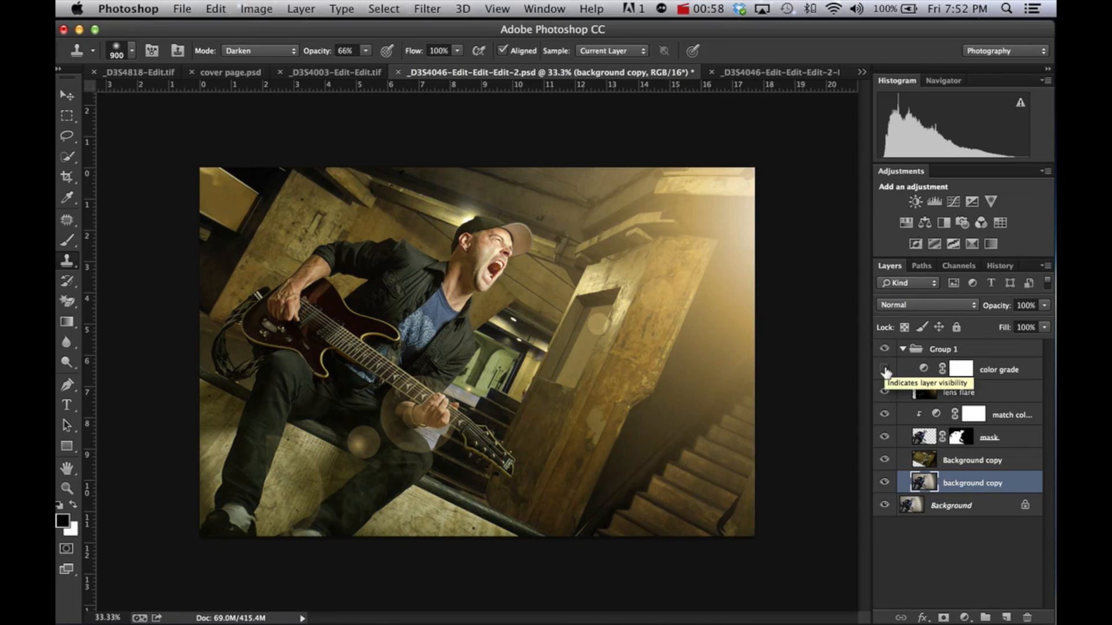
left_click(884, 369)
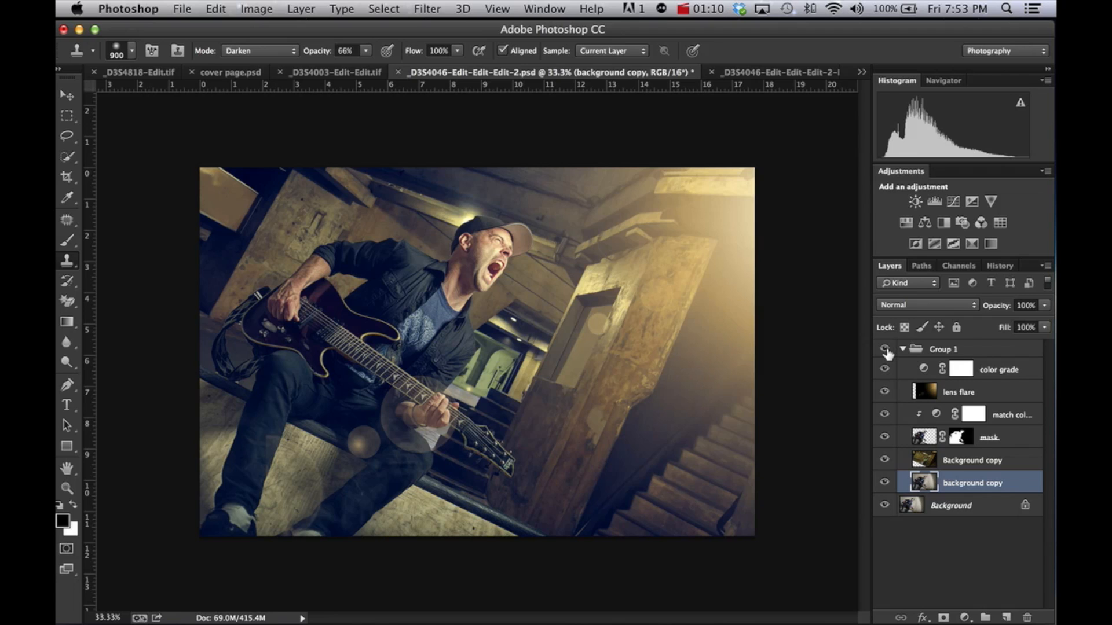
Hide and collapse Group 1, then duplicate the Background layer.
left_click(885, 350)
left_click(906, 347)
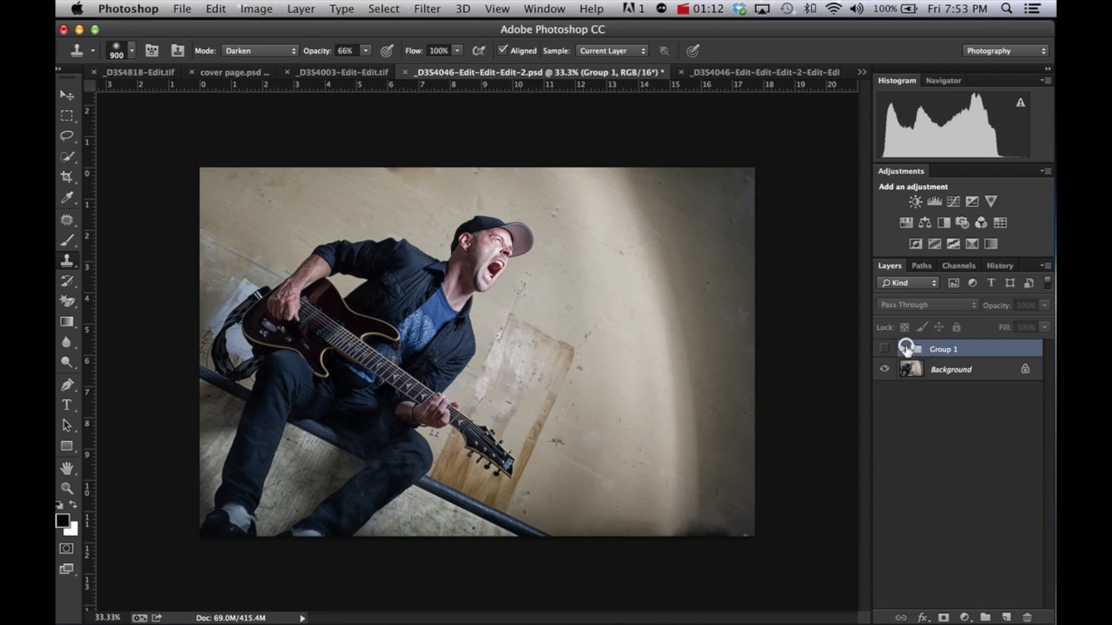
left_click(983, 370)
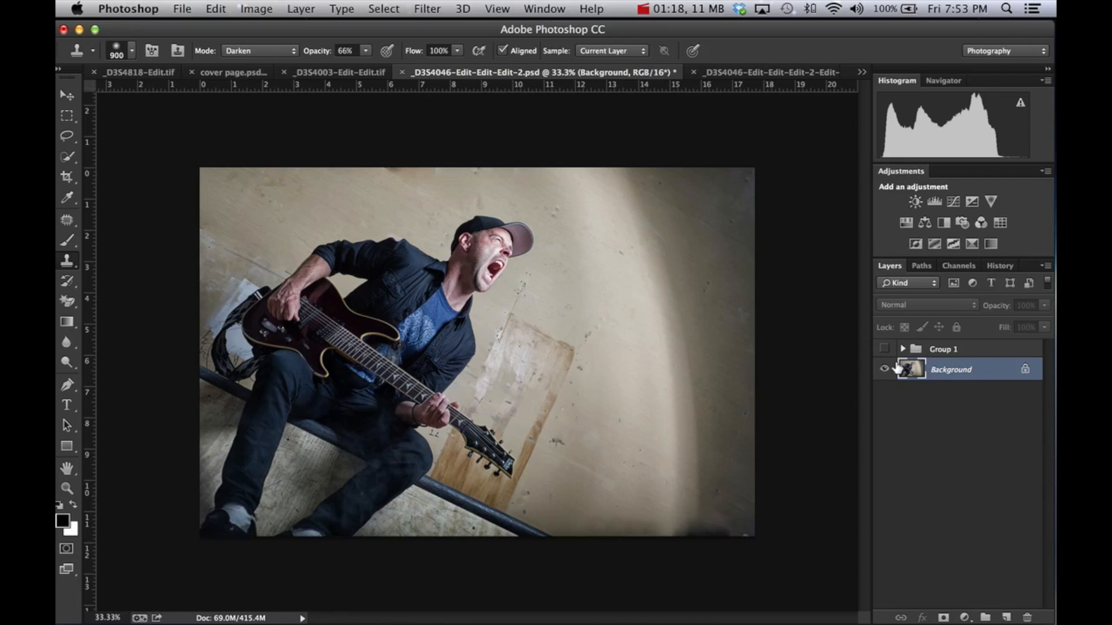
left_click(885, 349)
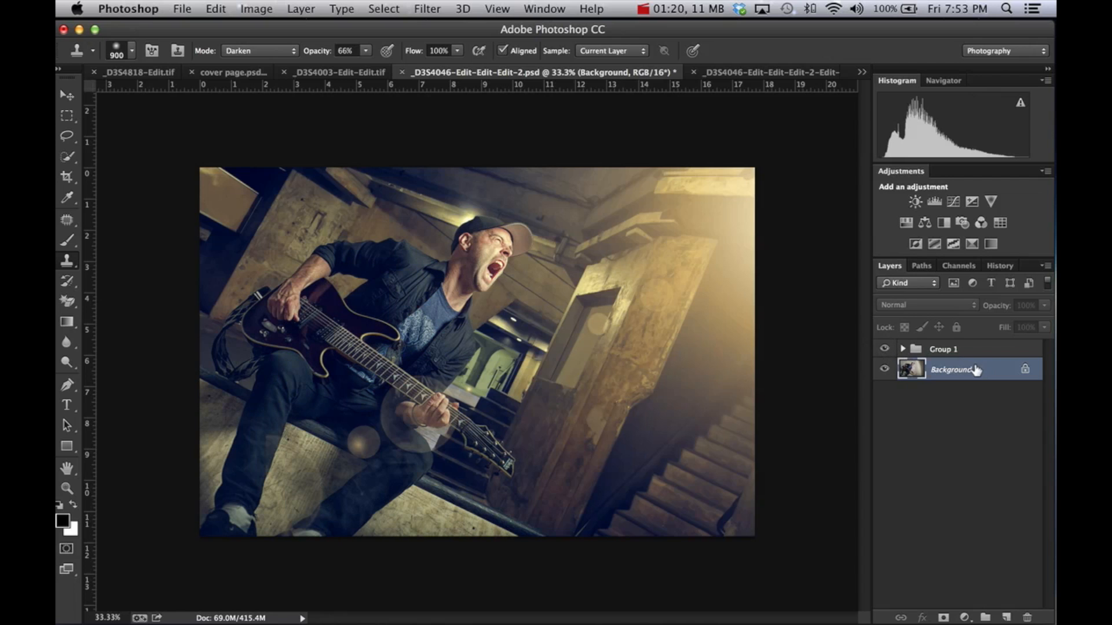
left_click(884, 349)
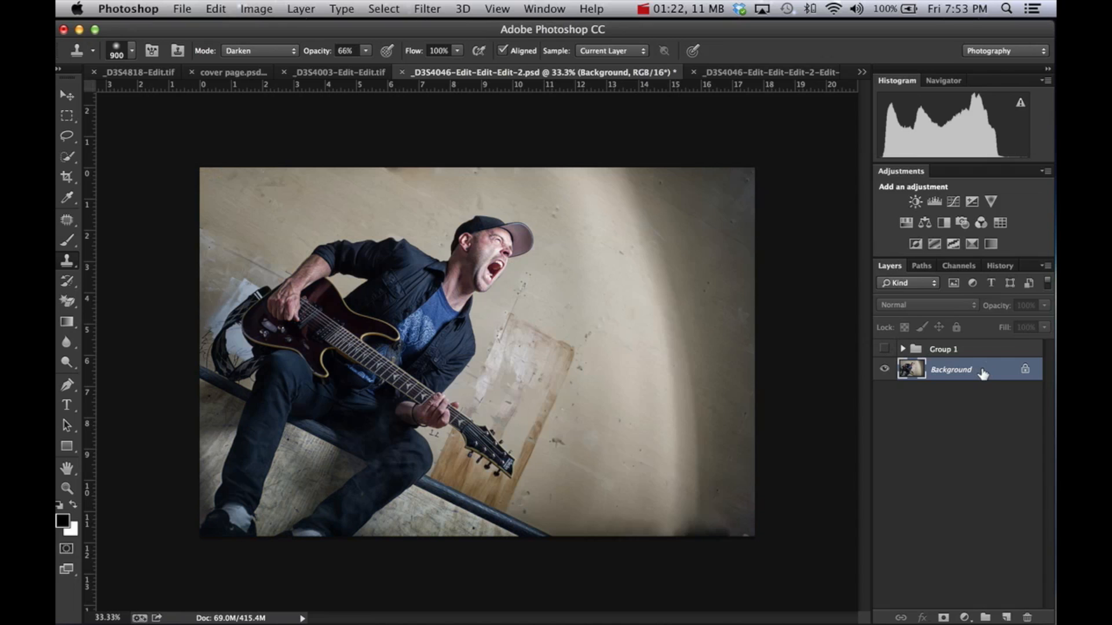
key("super+j")
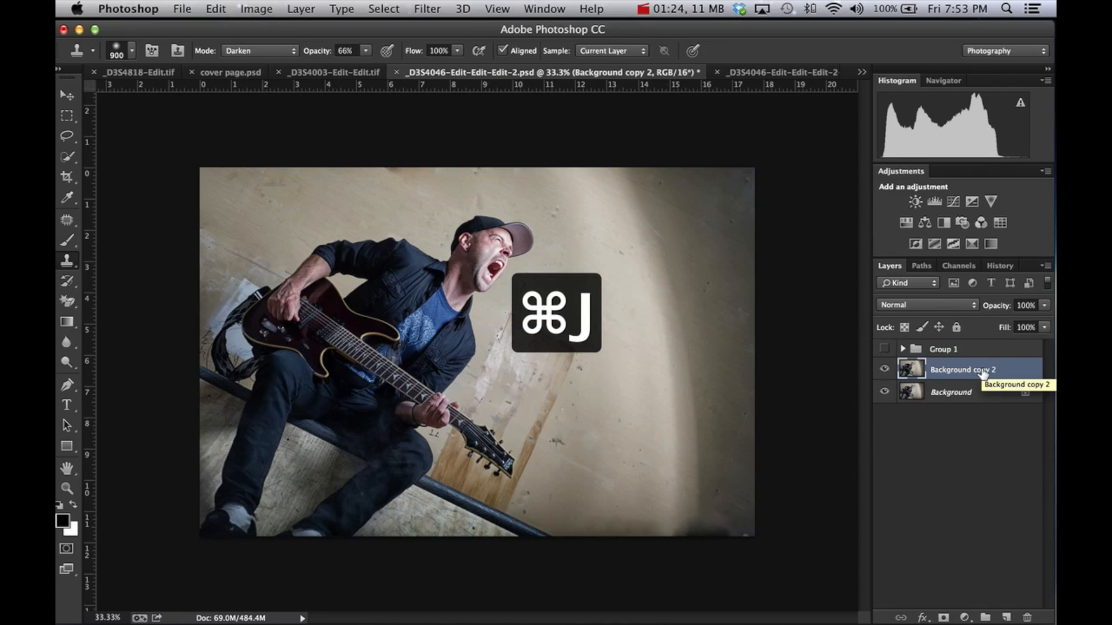
Examine the Background copy layer and the mask layer's mask inside Group 1, leaving the group collapsed.
left_click(904, 349)
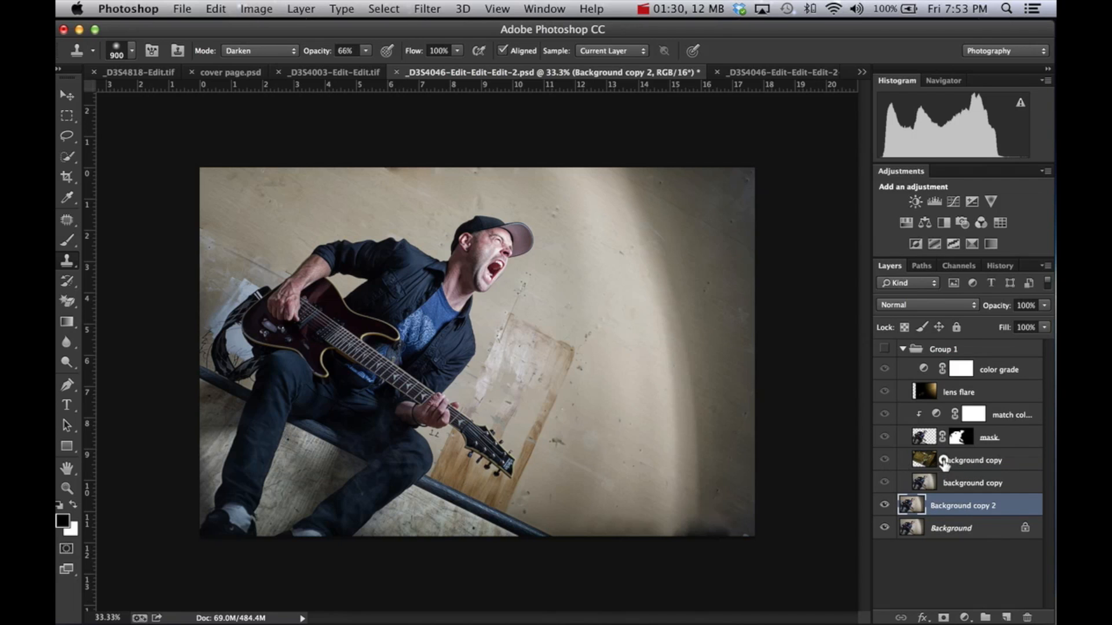
left_click(964, 460)
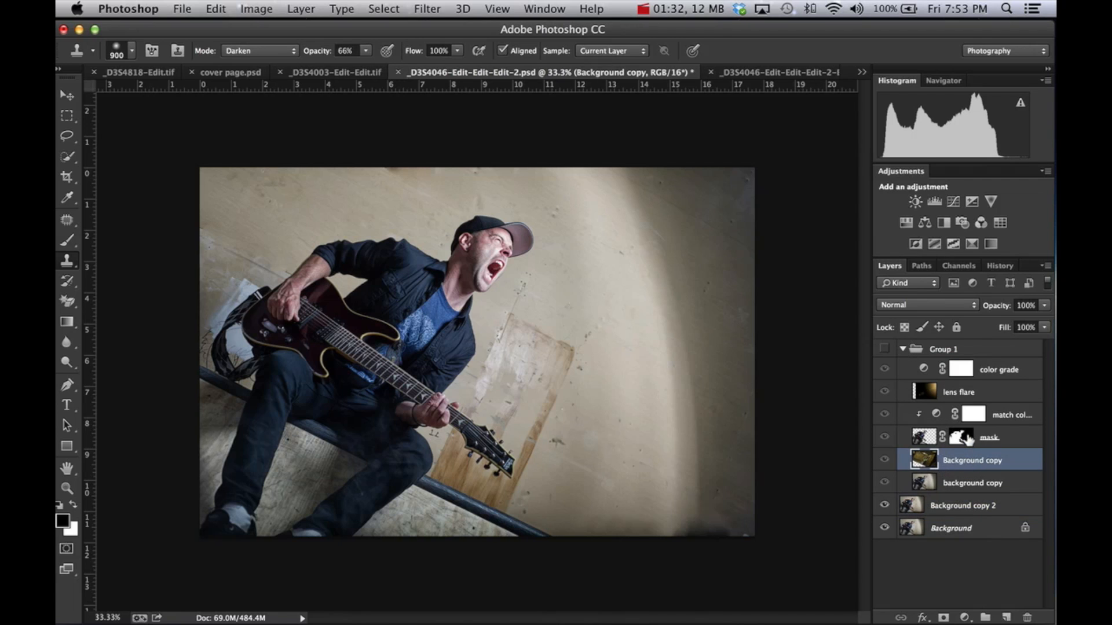
left_click(966, 438)
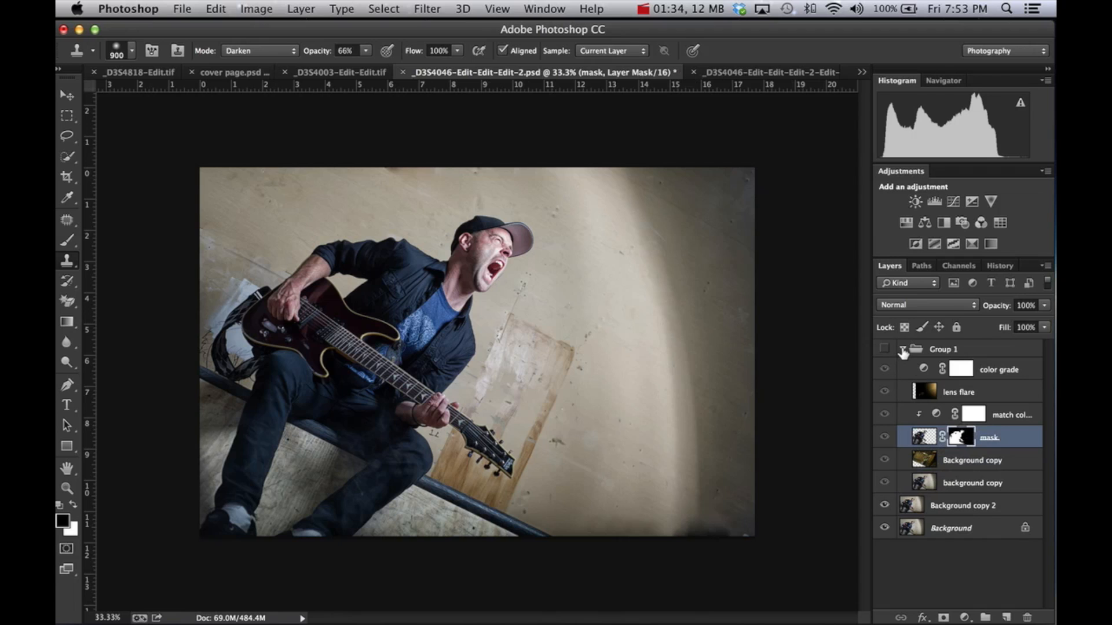
left_click(903, 349)
Select the guitarist, his guitar and the railing with the floor below it on Background copy 2 using the Quick Selection tool.
left_click(977, 371)
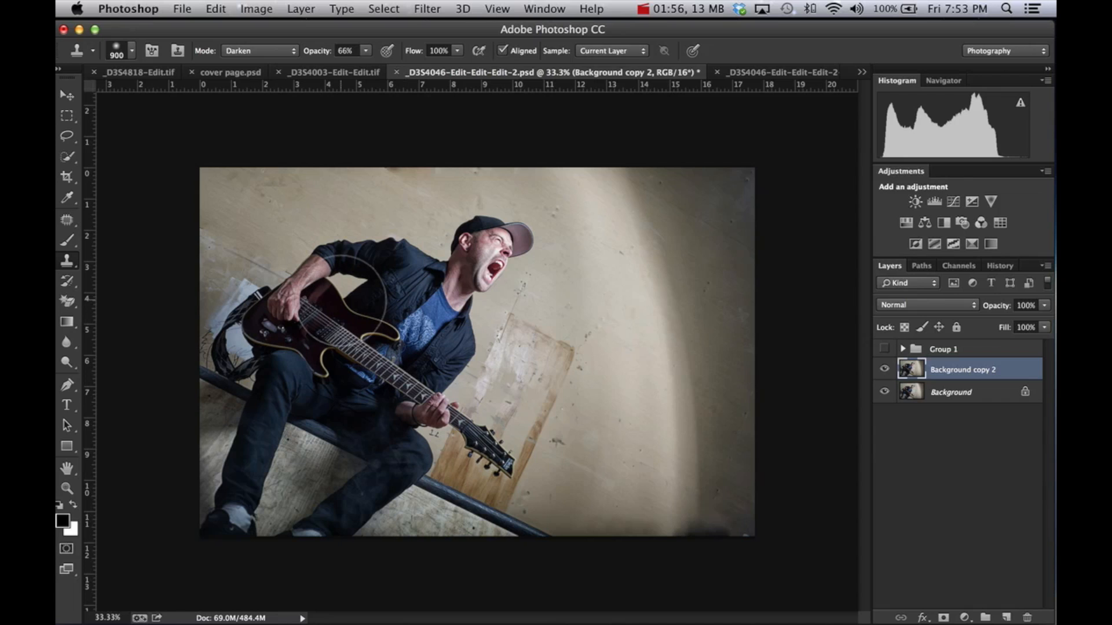
key("w")
left_click(69, 156)
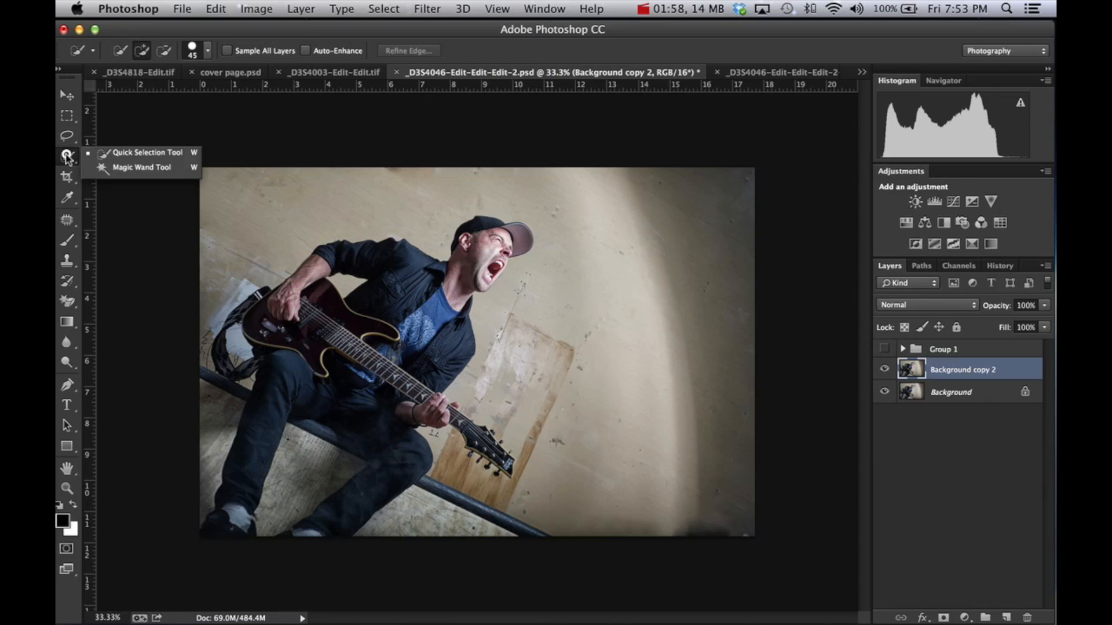
left_click(152, 155)
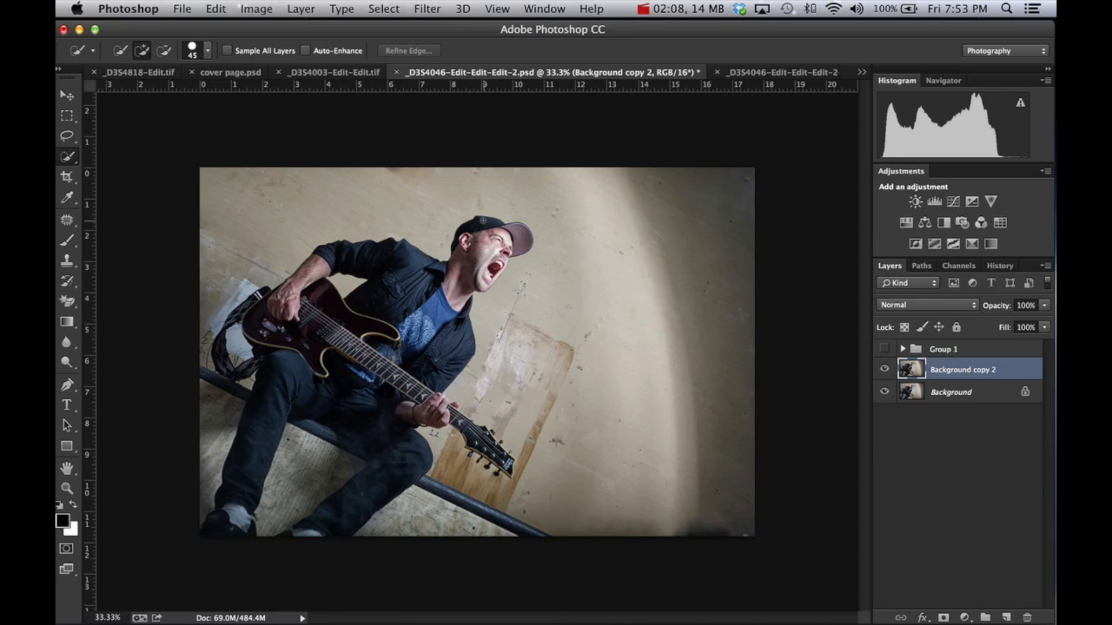
left_click(483, 219)
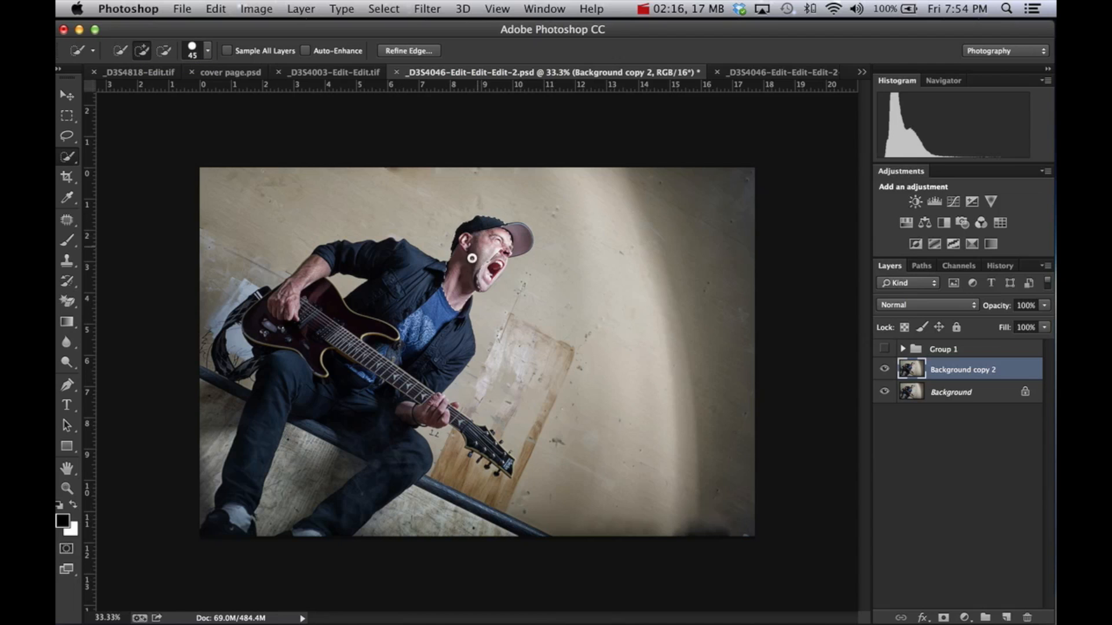
mouse_move(343, 264)
left_mouse_down()
mouse_move(286, 299)
mouse_move(266, 415)
mouse_move(231, 489)
mouse_move(333, 389)
mouse_move(380, 364)
mouse_move(391, 440)
mouse_move(377, 466)
left_mouse_up()
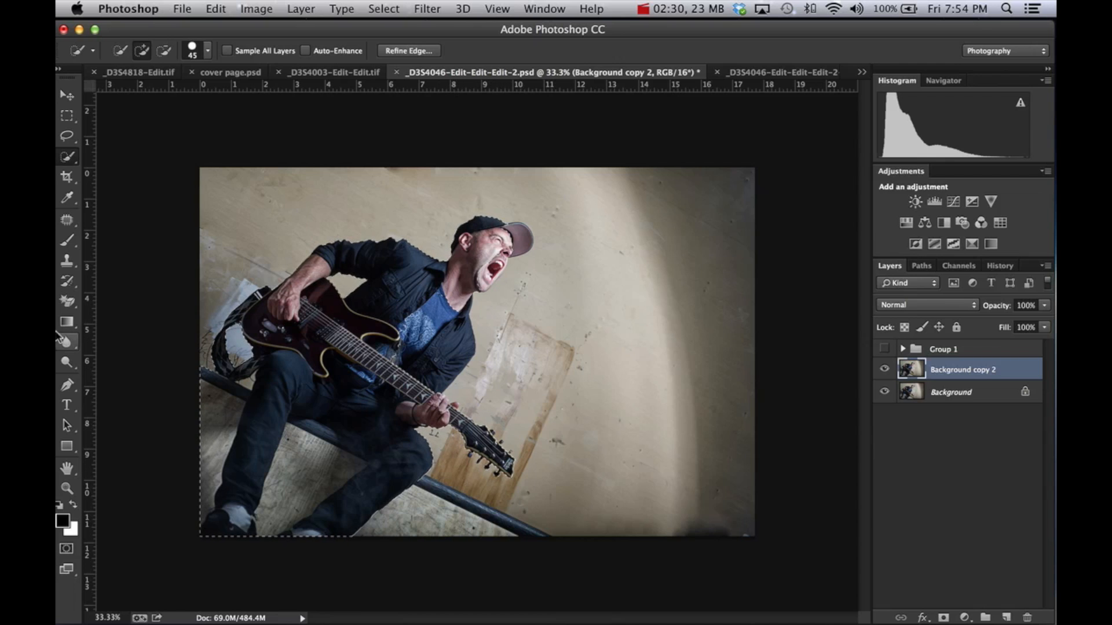
left_click_drag(387, 479, 531, 531)
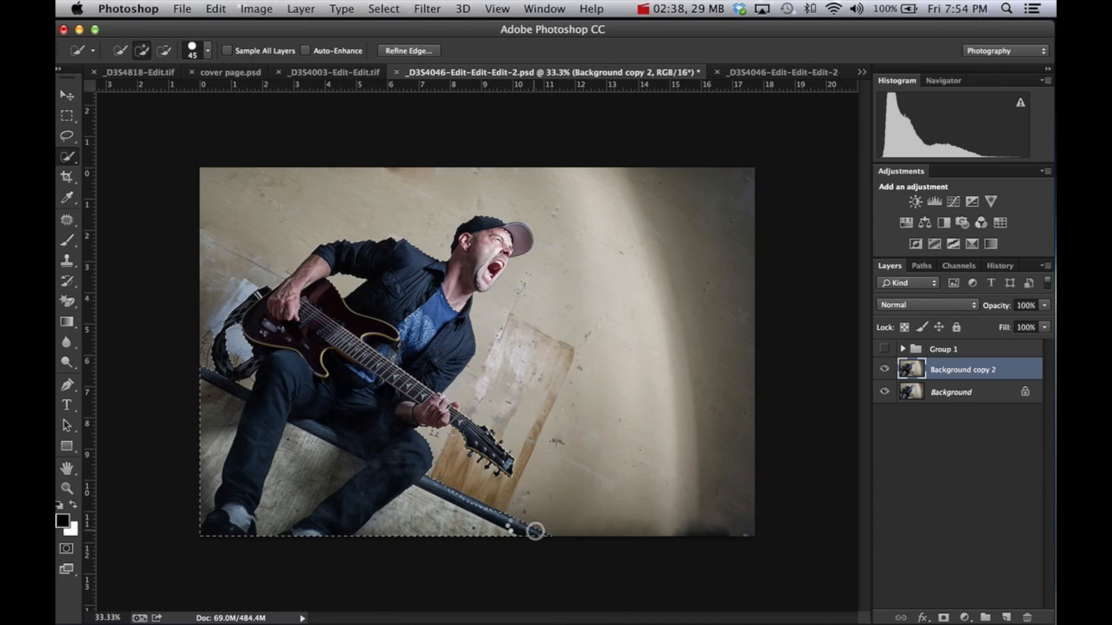
Try adding the area beside the guitar headstock and railing to the selection, and undo the last addition.
key("super+equal")
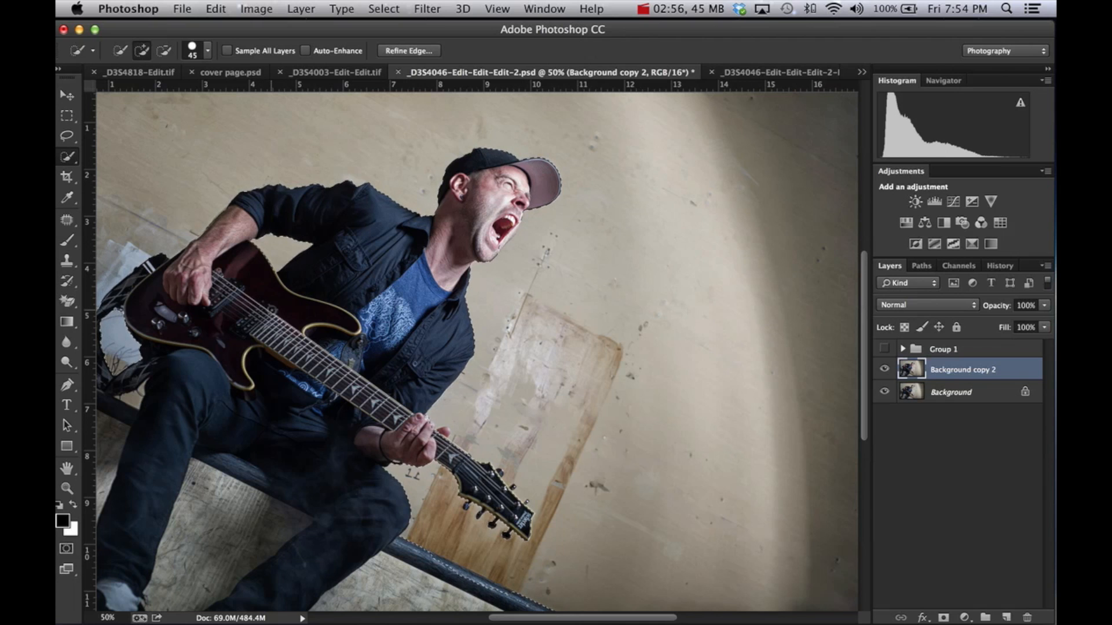
left_click(505, 274)
left_click_drag(417, 340, 469, 293)
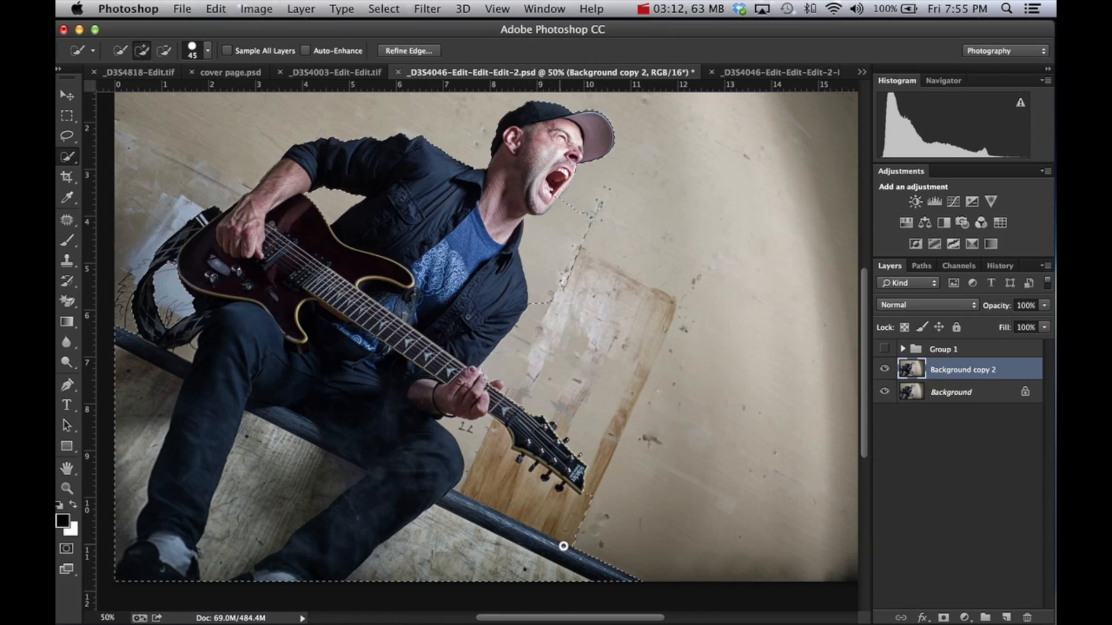
key("super+z")
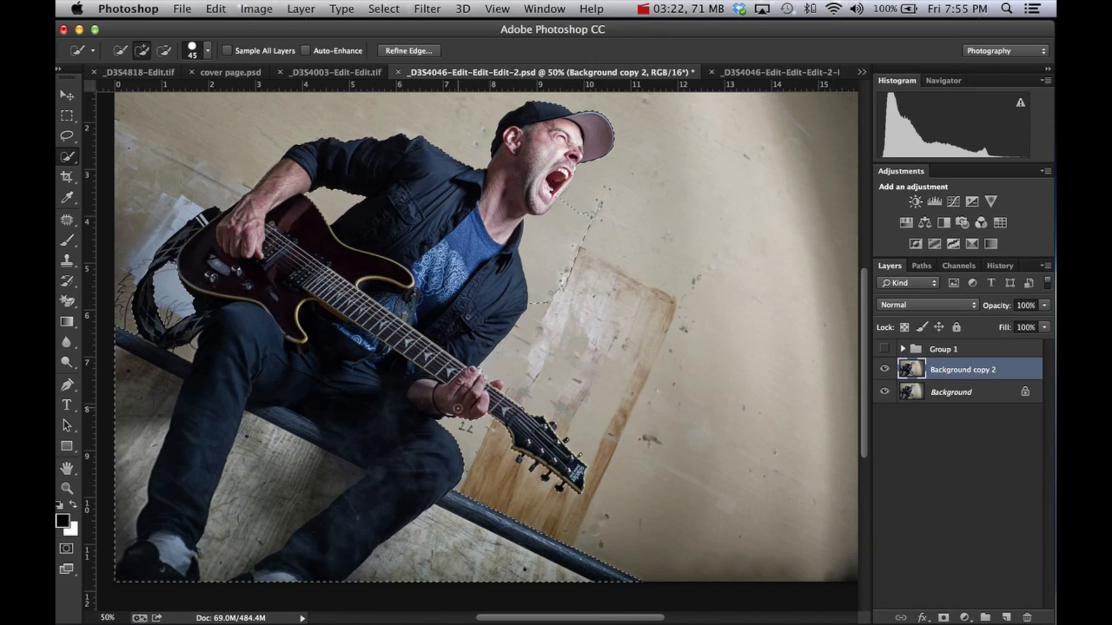
Inspect the selection edges at 200% along the jacket, forearm, shoulder, neck and chin.
key("super+equal")
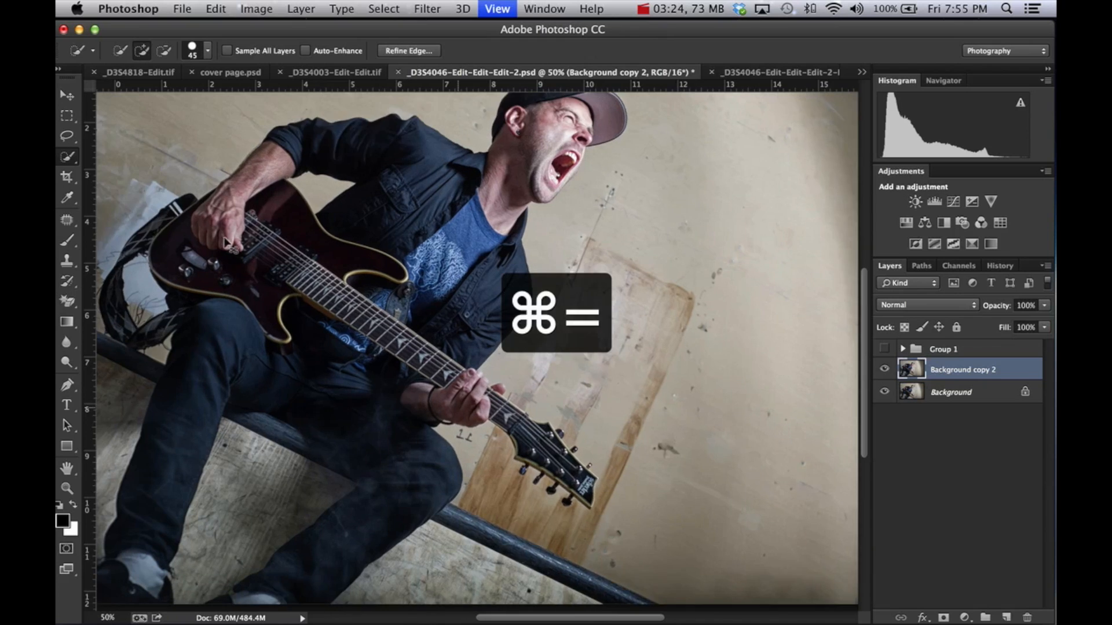
key("super+equal")
key("super+equal")
key("super+equal")
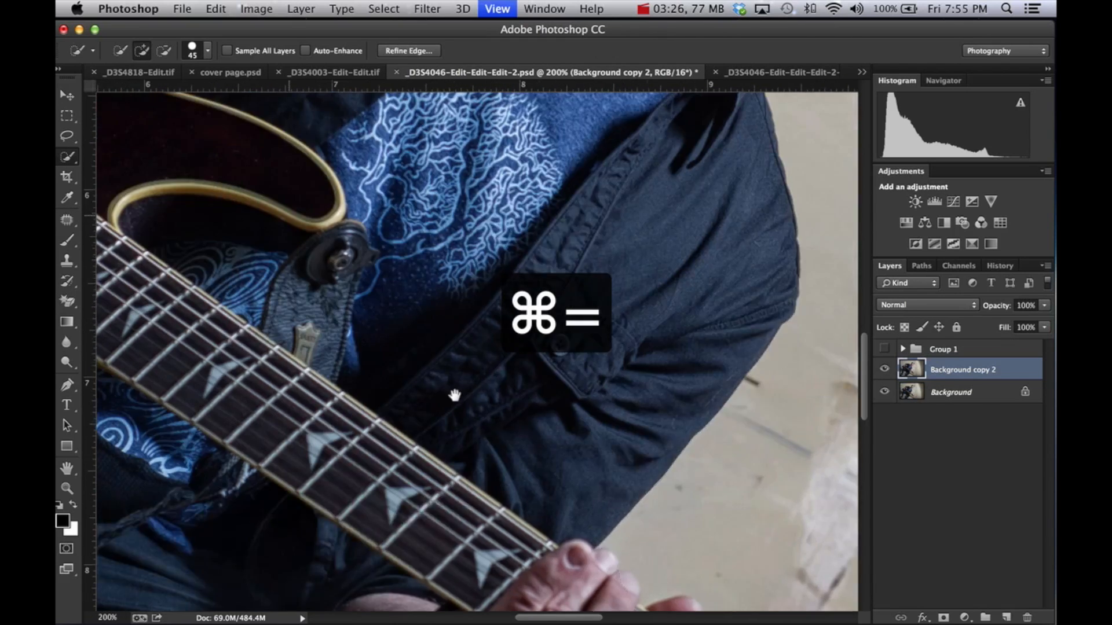
left_click_drag(289, 215, 455, 397)
left_click_drag(159, 95, 470, 451)
left_click_drag(338, 297, 509, 437)
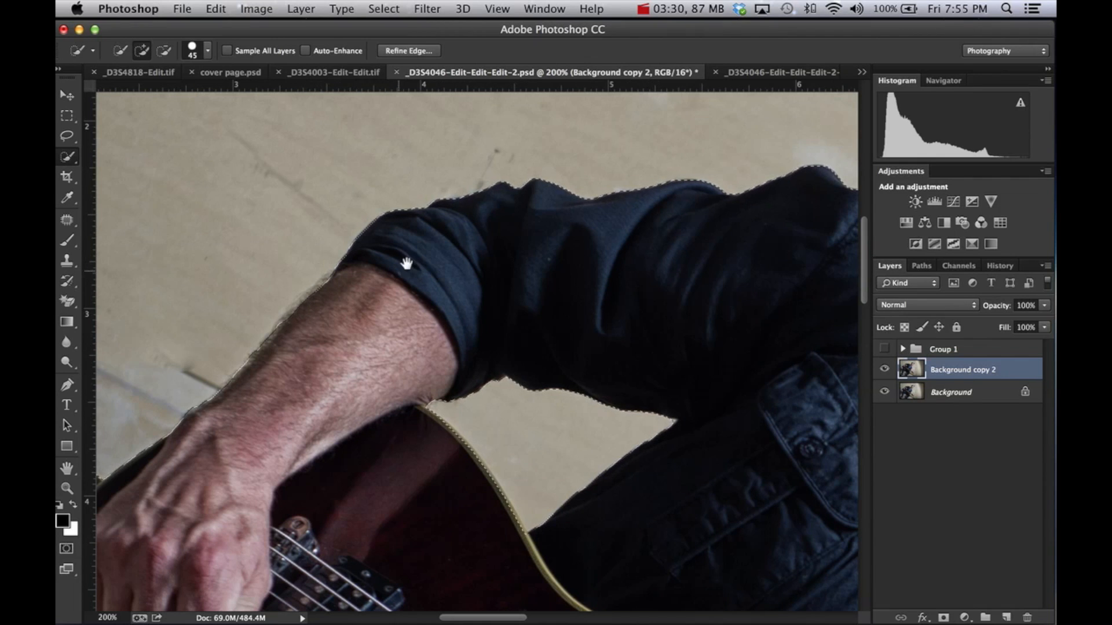
left_click_drag(633, 280, 273, 318)
scroll(280, 290, "right", 10)
scroll(280, 290, "down", 2)
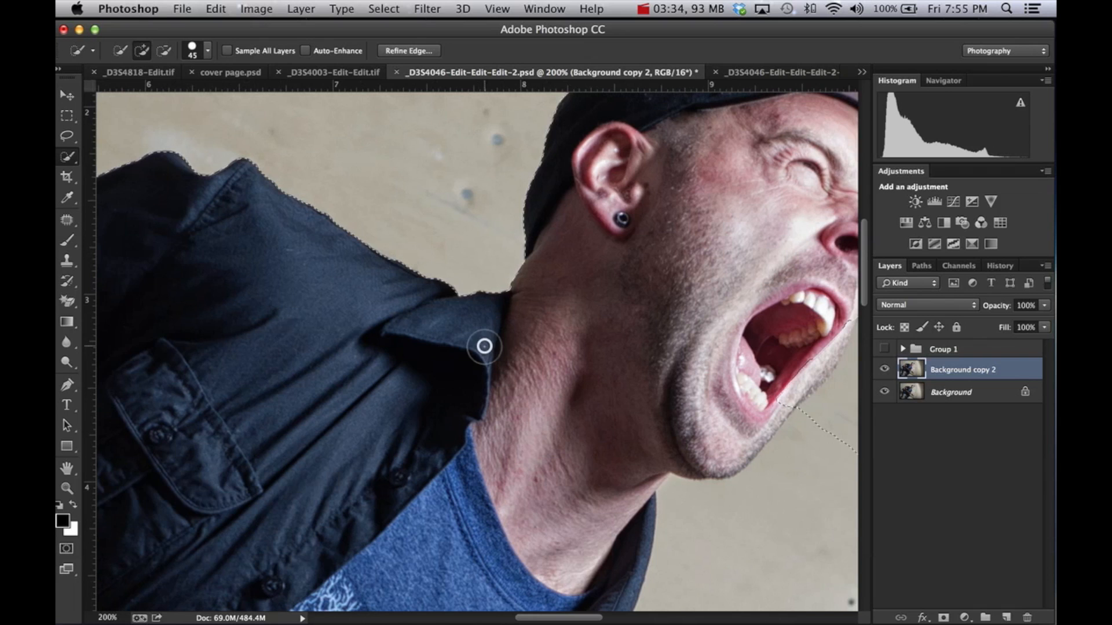
Check the selection outline at 100% around the head, jacket, guitar body and strap.
key("super+minus")
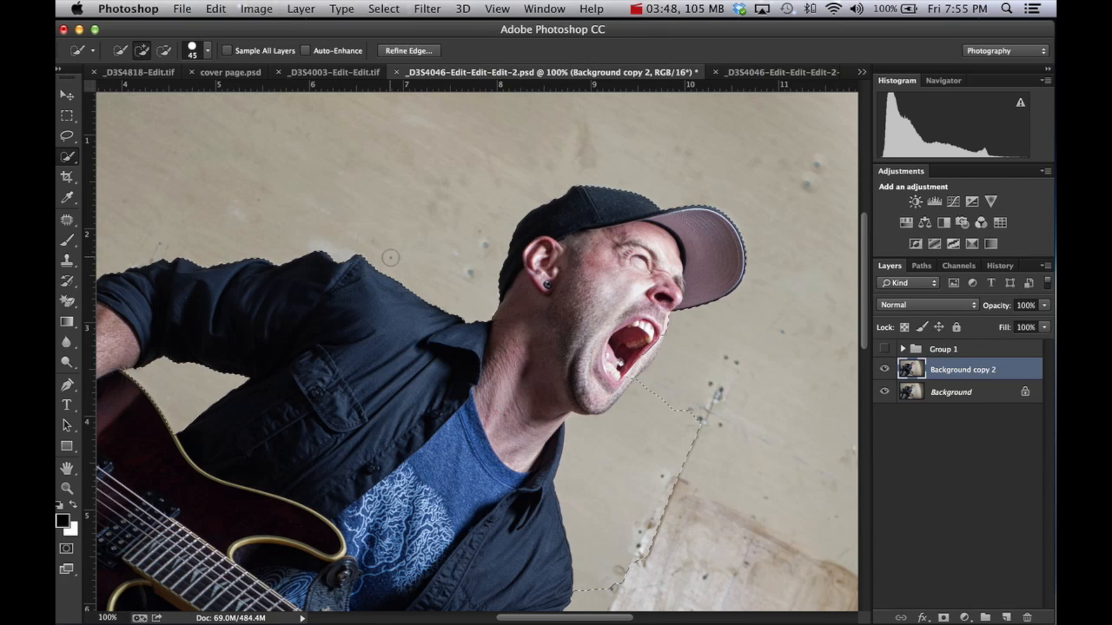
left_click_drag(374, 359, 462, 264)
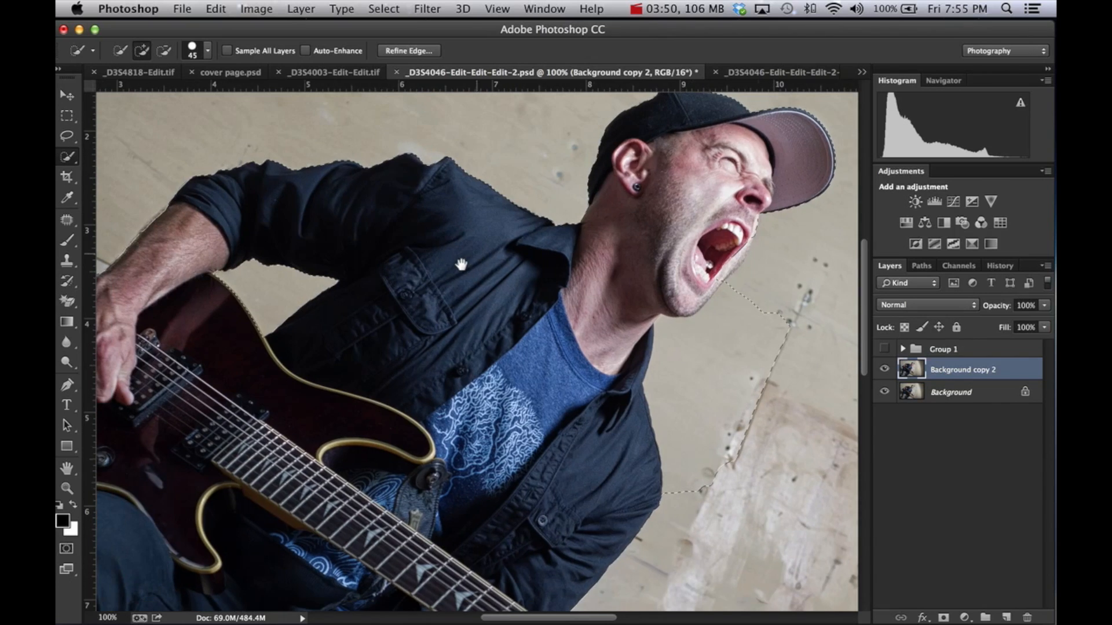
left_click_drag(306, 337, 468, 269)
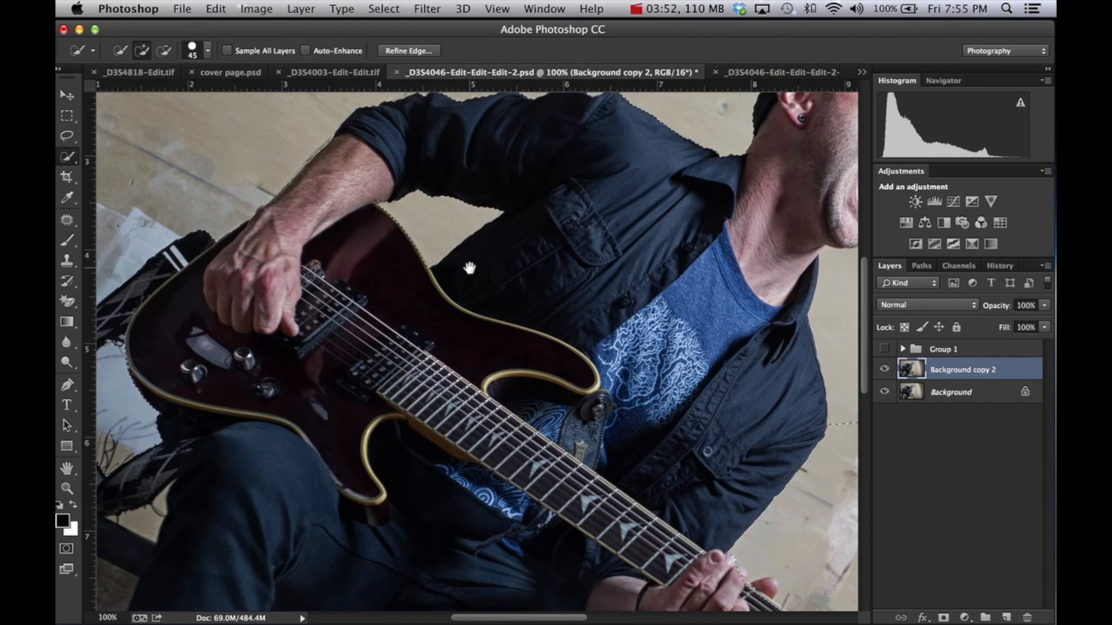
left_click_drag(363, 371, 474, 310)
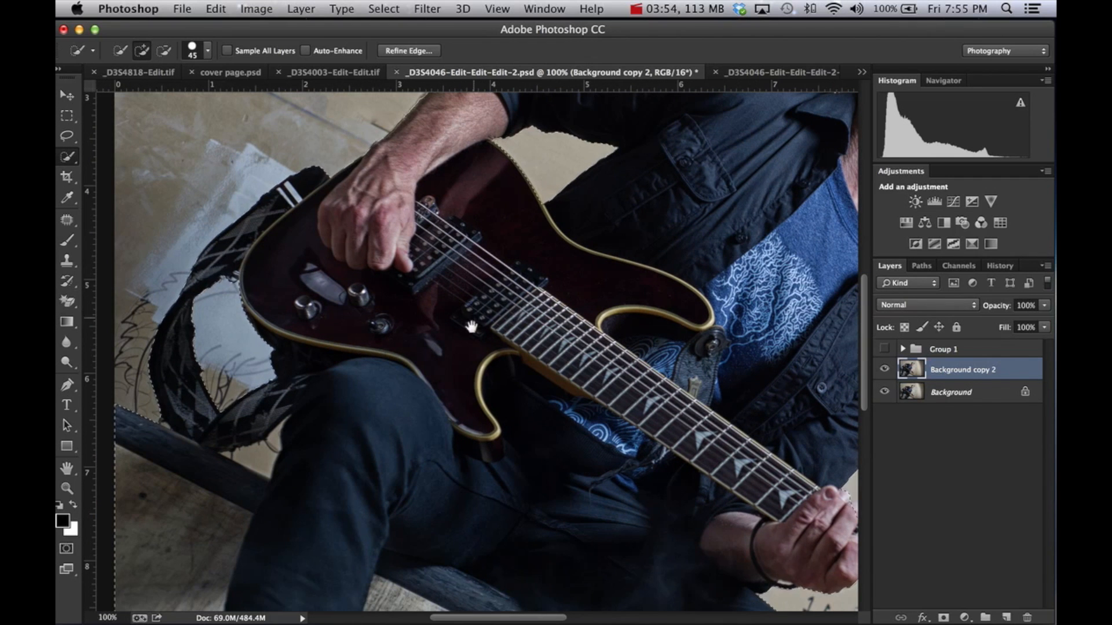
left_click_drag(596, 285, 479, 440)
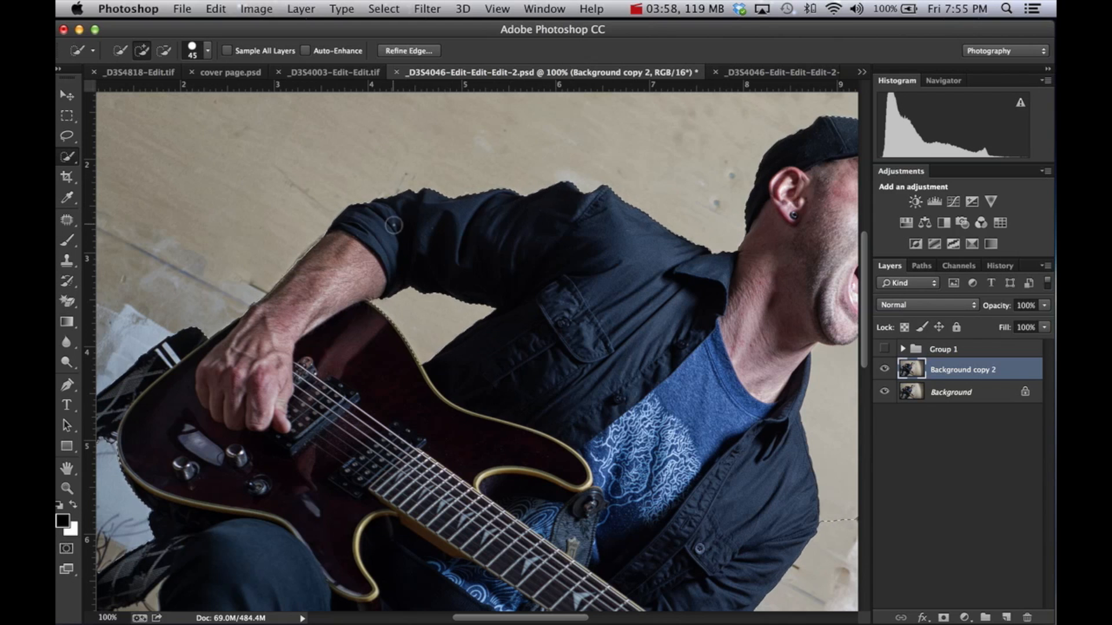
Subtract the background spill beside the guitar strap near the knee from the selection, using a Quick Selection brush of size 20.
left_click(69, 156)
left_click(145, 153)
left_click_drag(204, 392, 378, 249)
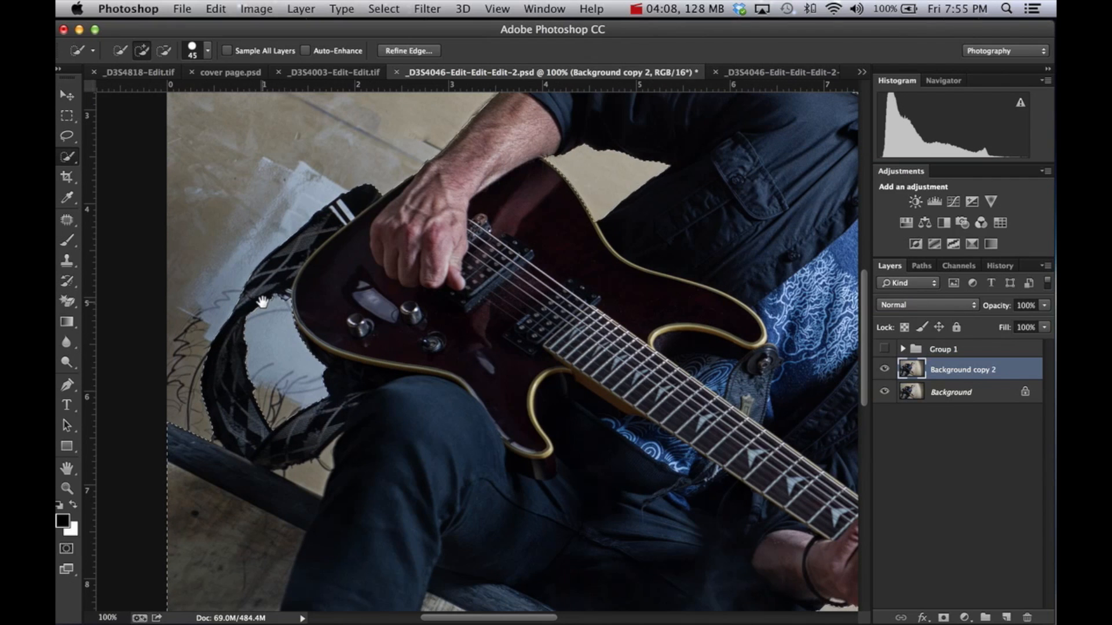
left_click_drag(420, 462, 408, 376)
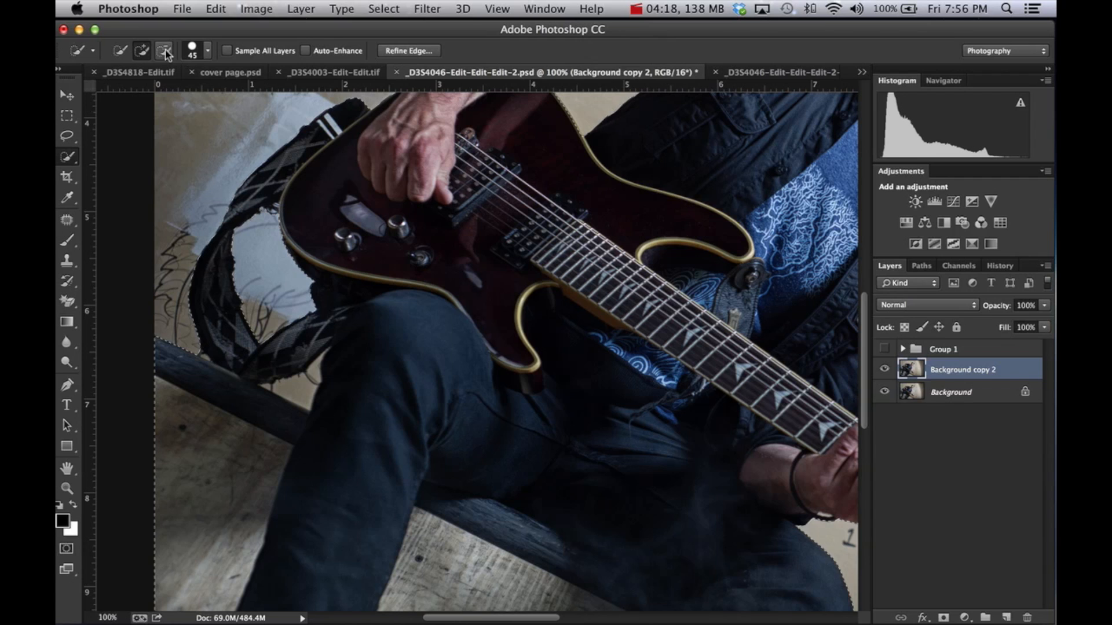
key("alt")
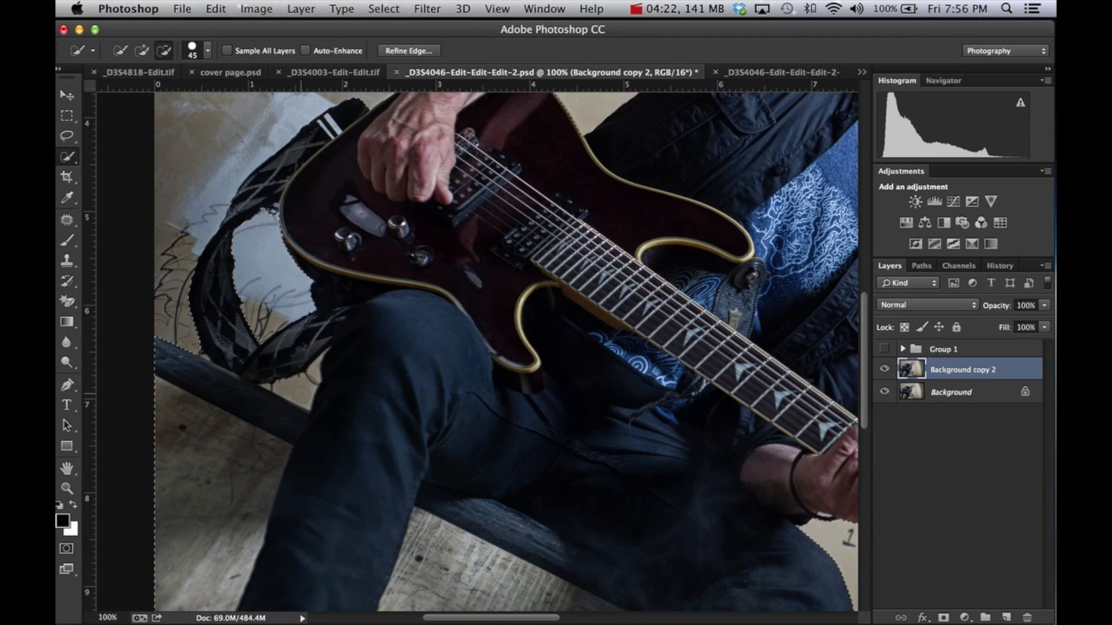
left_click_drag(278, 385, 287, 387)
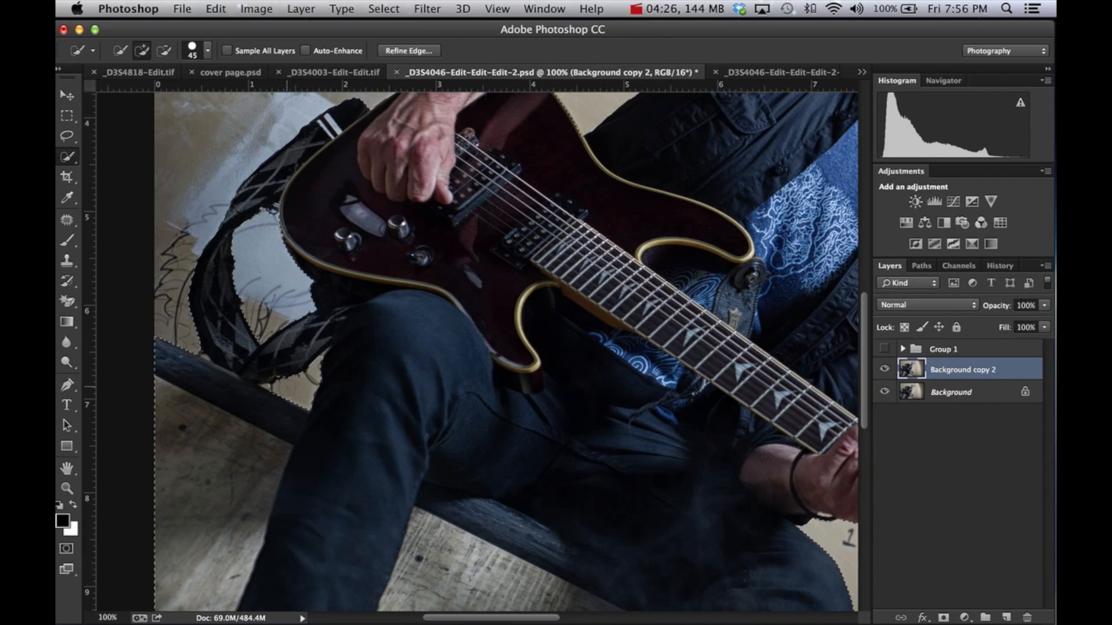
key("alt")
key("bracketleft")
key("bracketleft")
key("alt")
left_click_drag(280, 387, 268, 388)
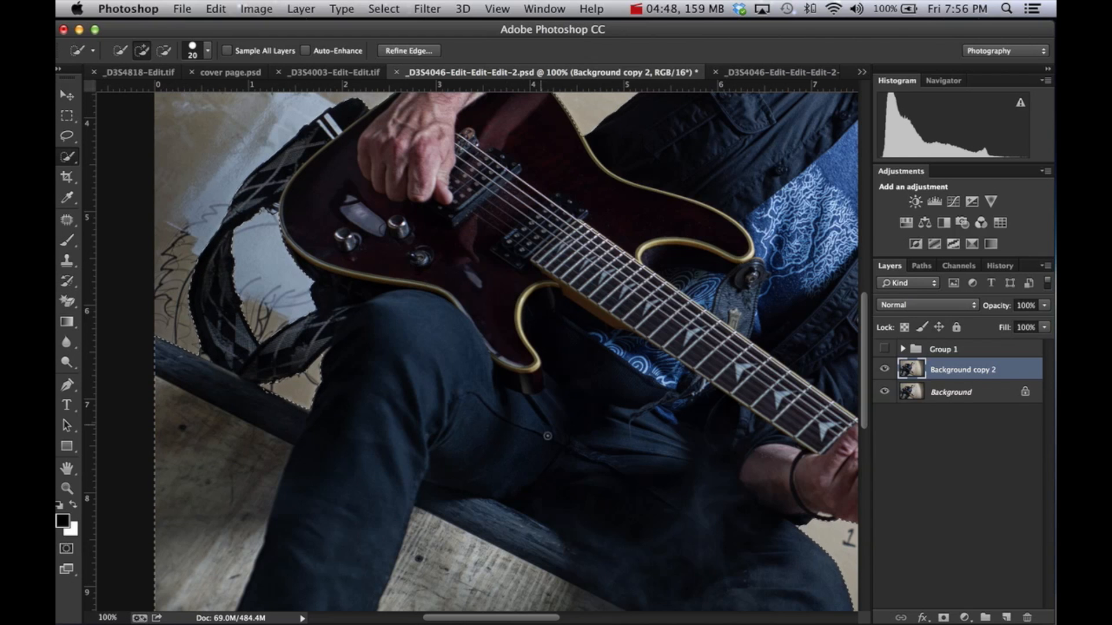
Add the tuning peg nearest the headstock's upper corner to the selection with the Quick Selection tool.
left_click_drag(559, 456, 467, 310)
mouse_move(583, 387)
left_mouse_down()
mouse_move(439, 300)
mouse_move(177, 378)
left_mouse_up()
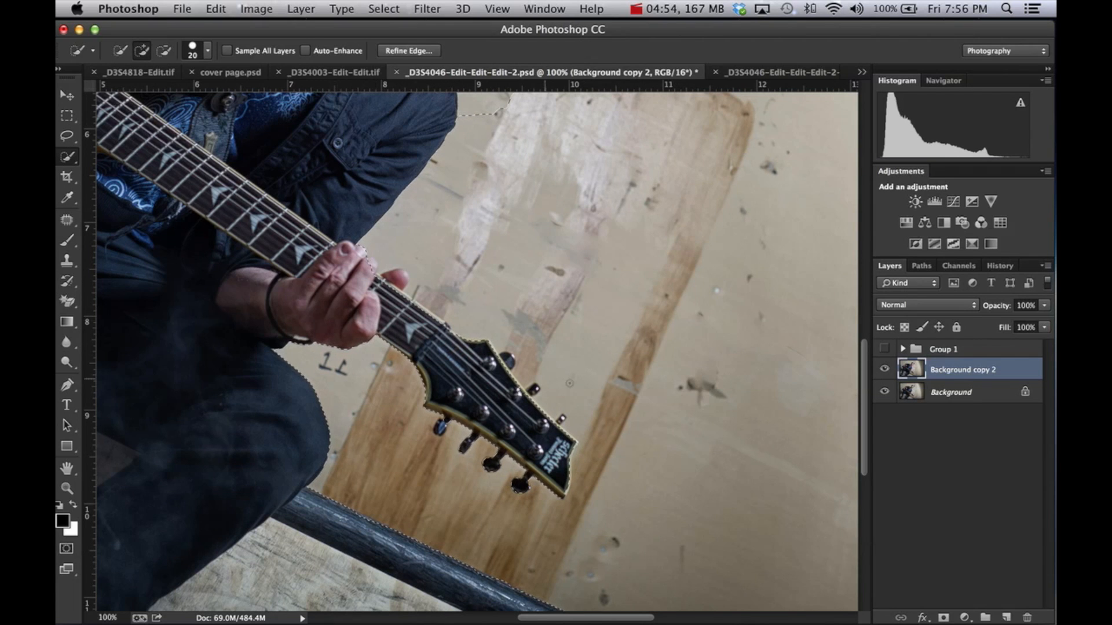
scroll(507, 384, "right", 3)
scroll(508, 384, "down", 2)
key("super+equal")
key("super+equal")
key("super+equal")
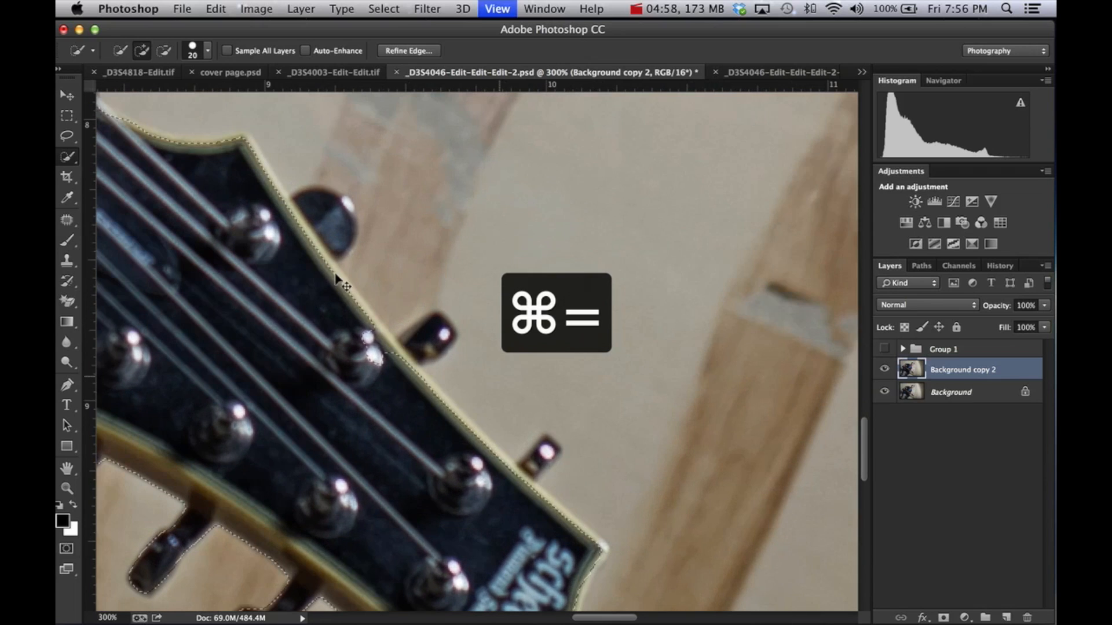
mouse_move(249, 159)
left_mouse_down()
mouse_move(367, 341)
mouse_move(398, 365)
left_mouse_up()
scroll(405, 376, "down", 2)
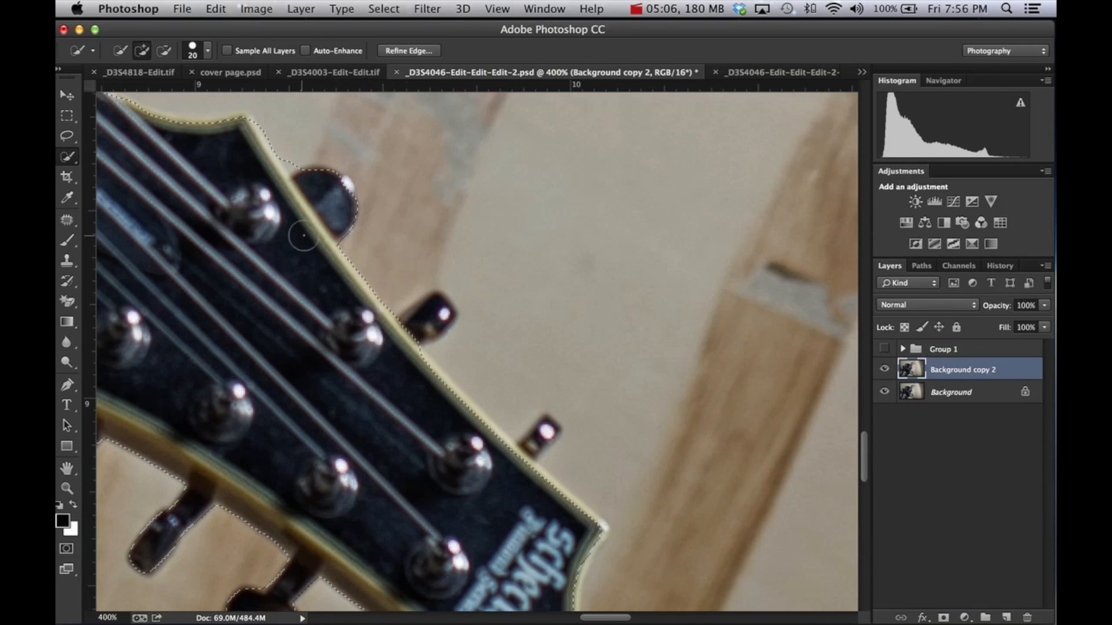
Examine the selection edge between the headstock corner and the first tuning peg at 600%.
left_click_drag(293, 202, 374, 374)
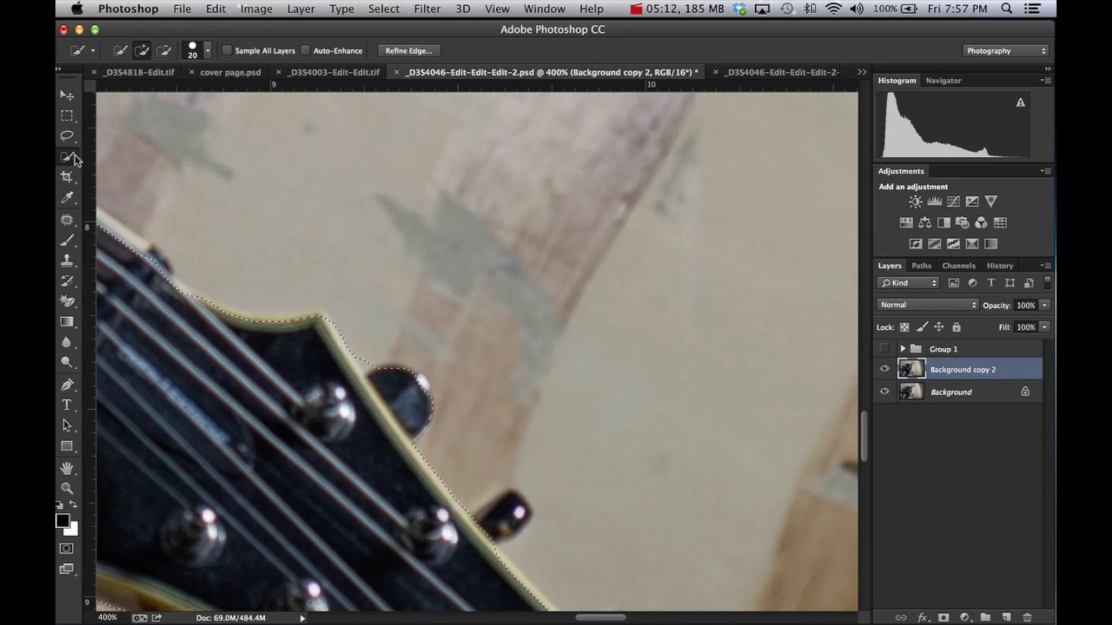
left_click_drag(68, 156, 143, 155)
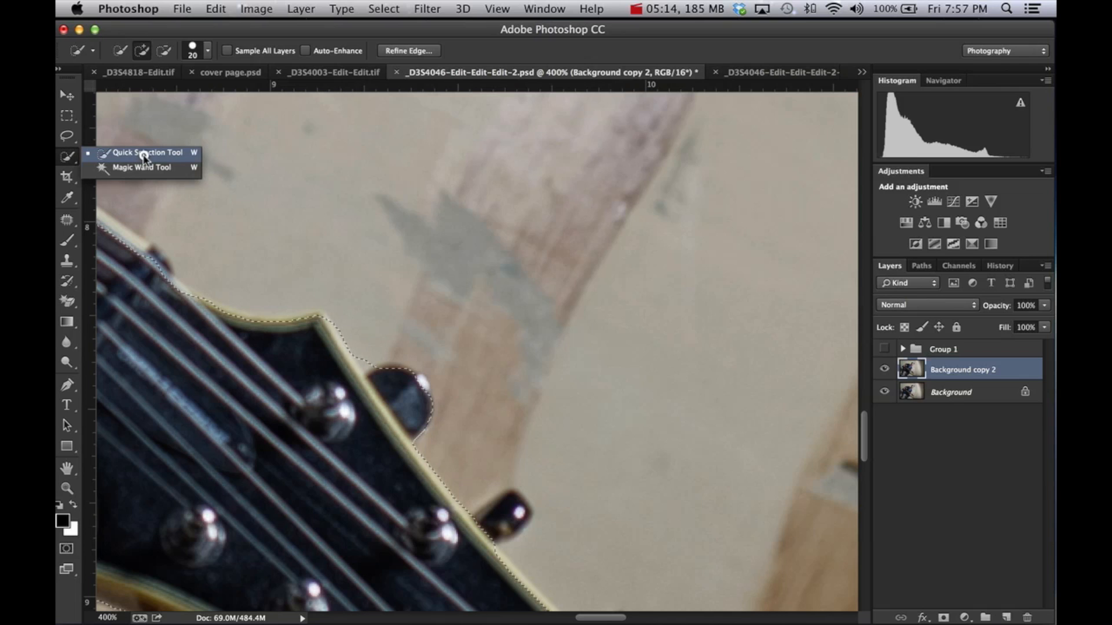
left_click(144, 154)
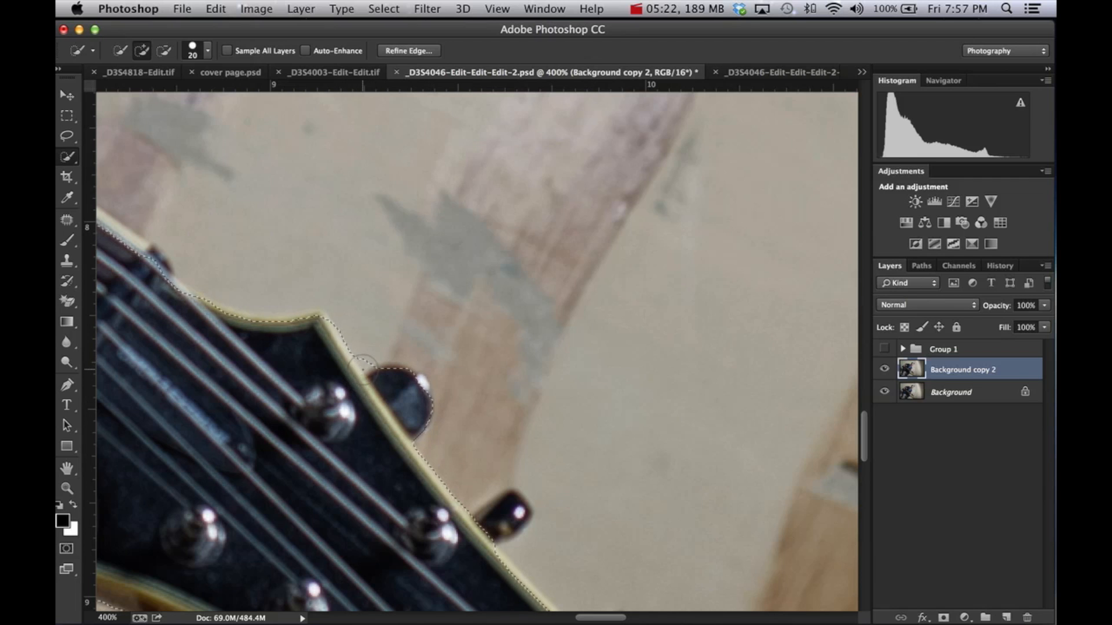
key("super+equal")
key("super+equal")
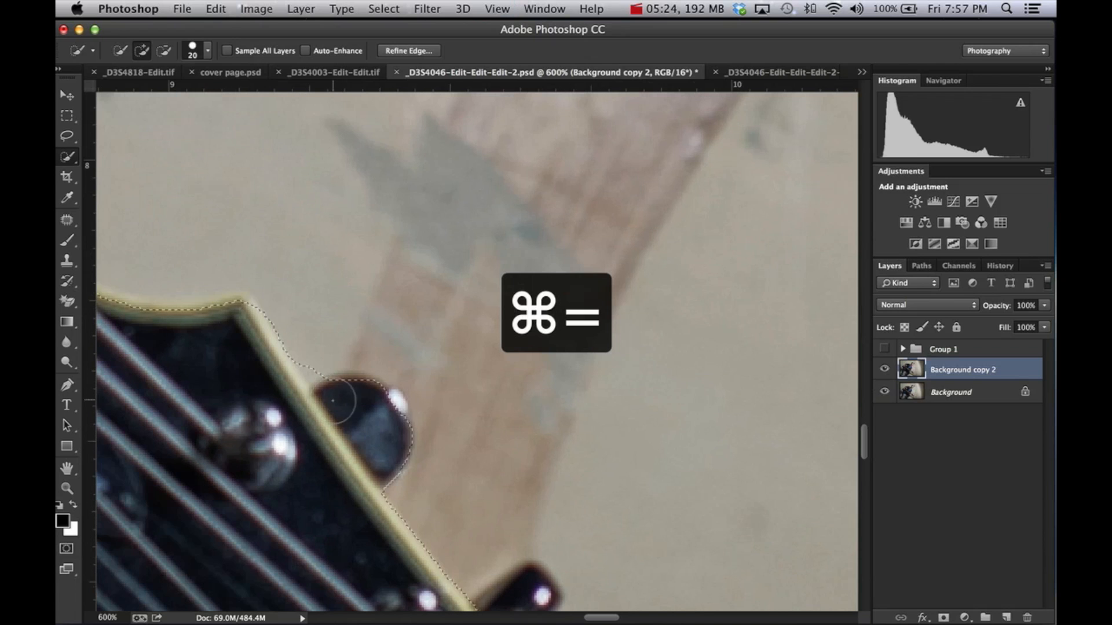
left_click_drag(335, 401, 360, 324)
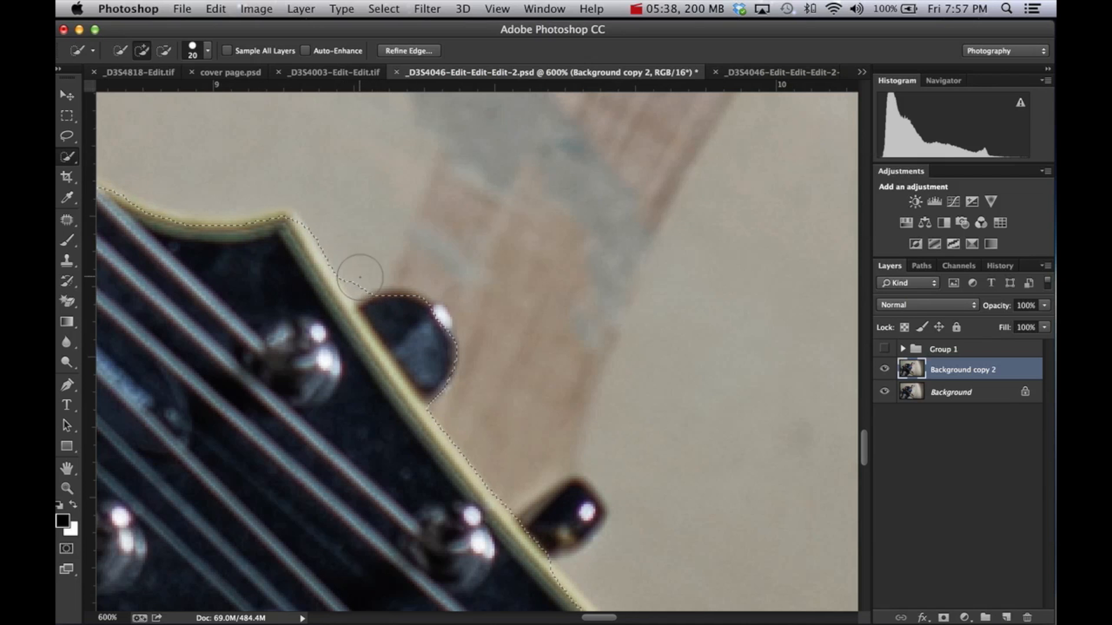
right_click(69, 159)
left_click(130, 155)
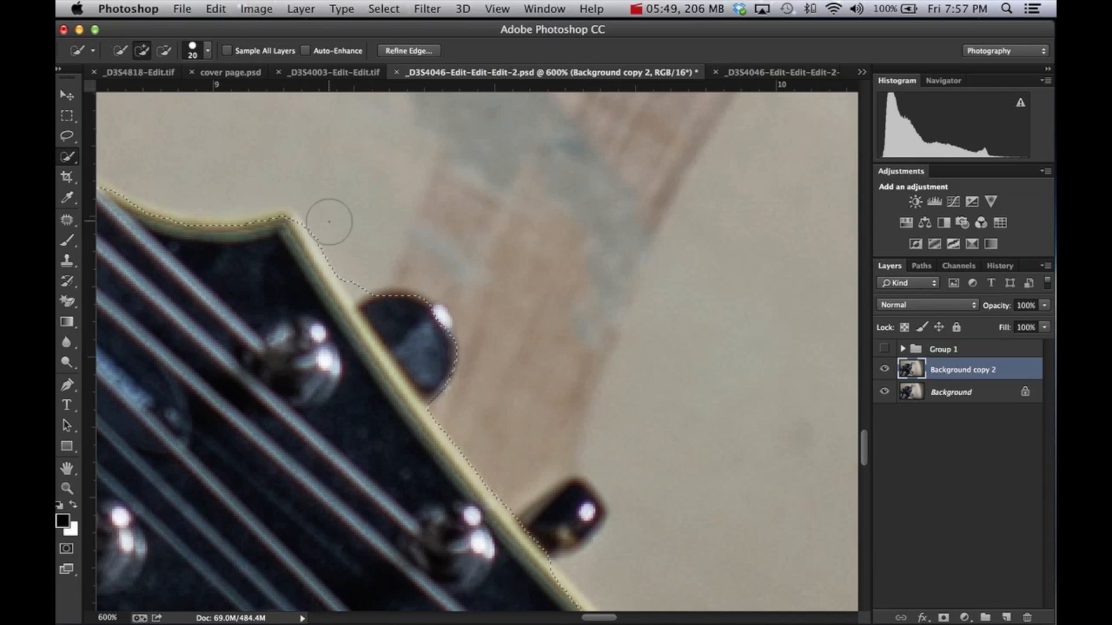
Draw a closed Pen tool path around the background spill between the headstock edge and the first tuning peg.
key("p")
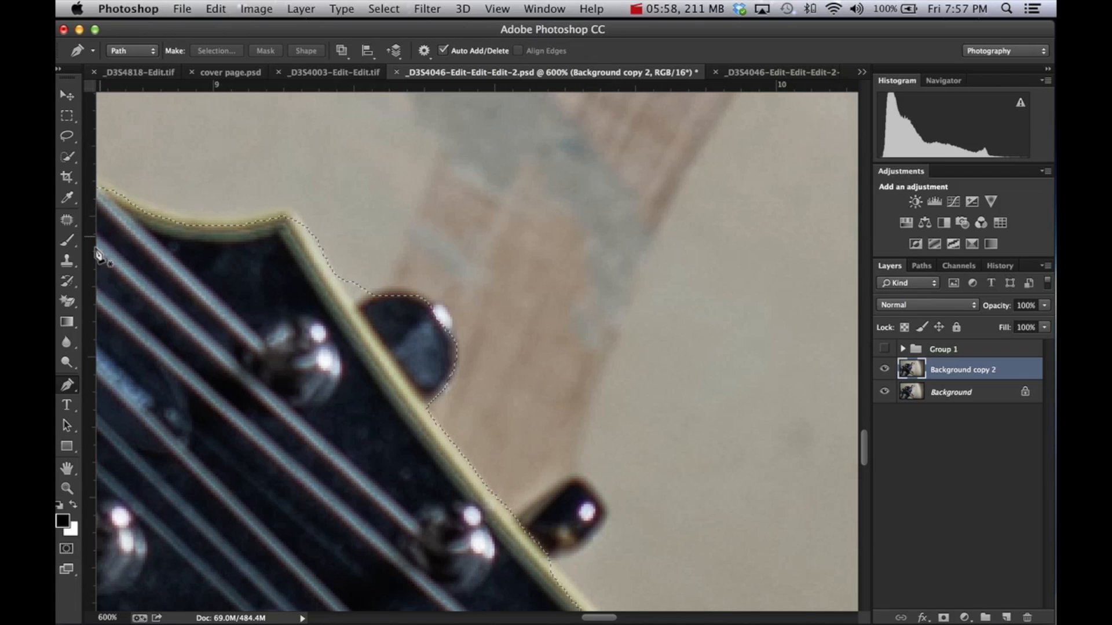
left_click(67, 385)
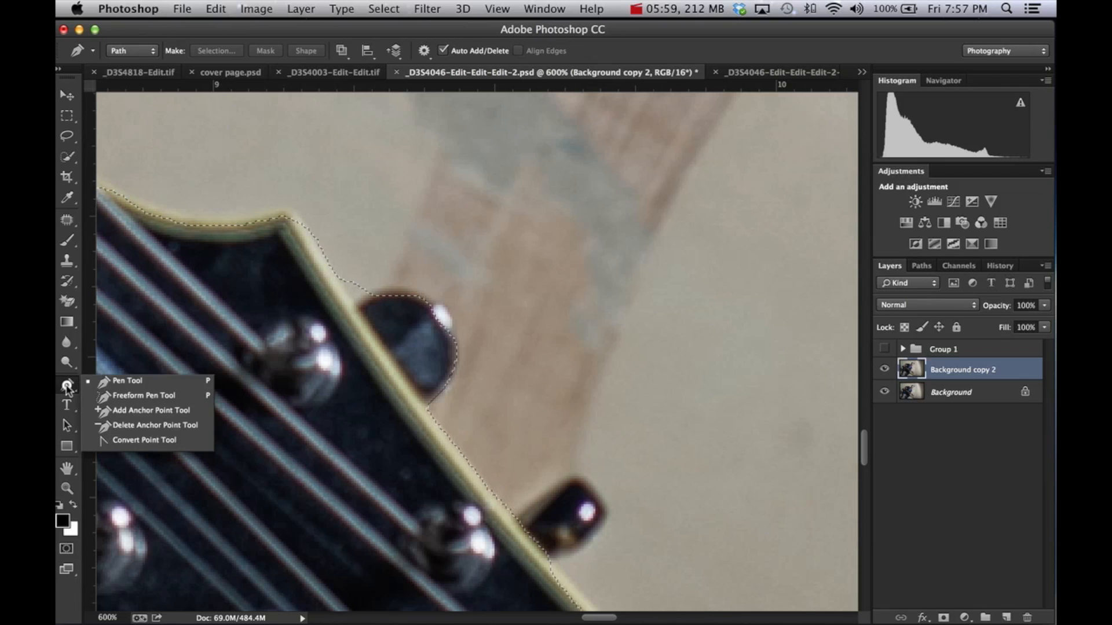
left_click(134, 383)
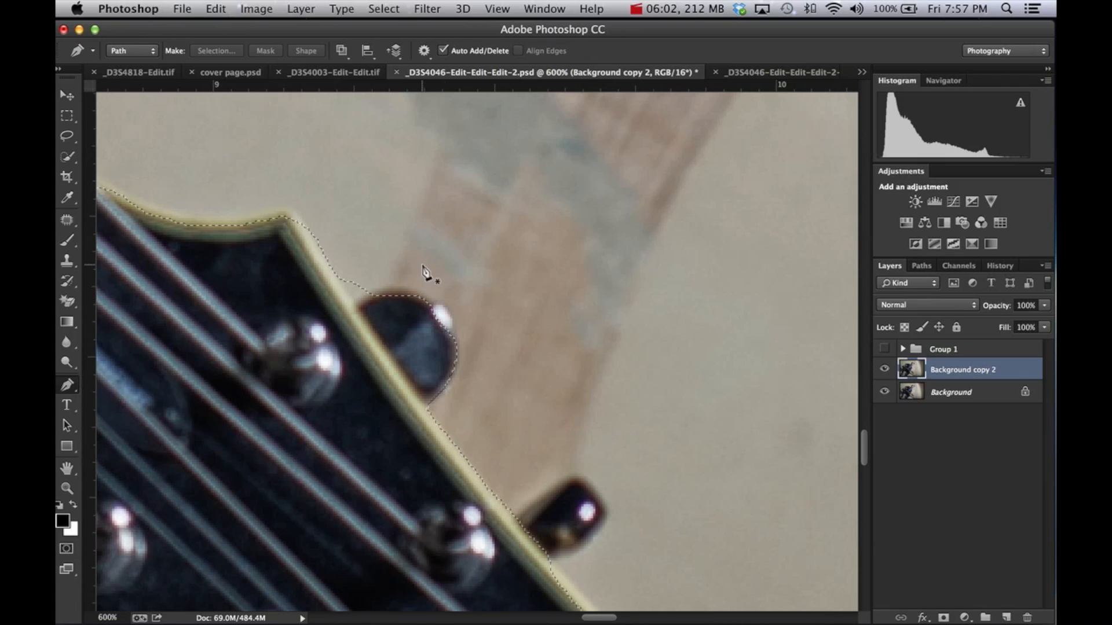
left_click(330, 267)
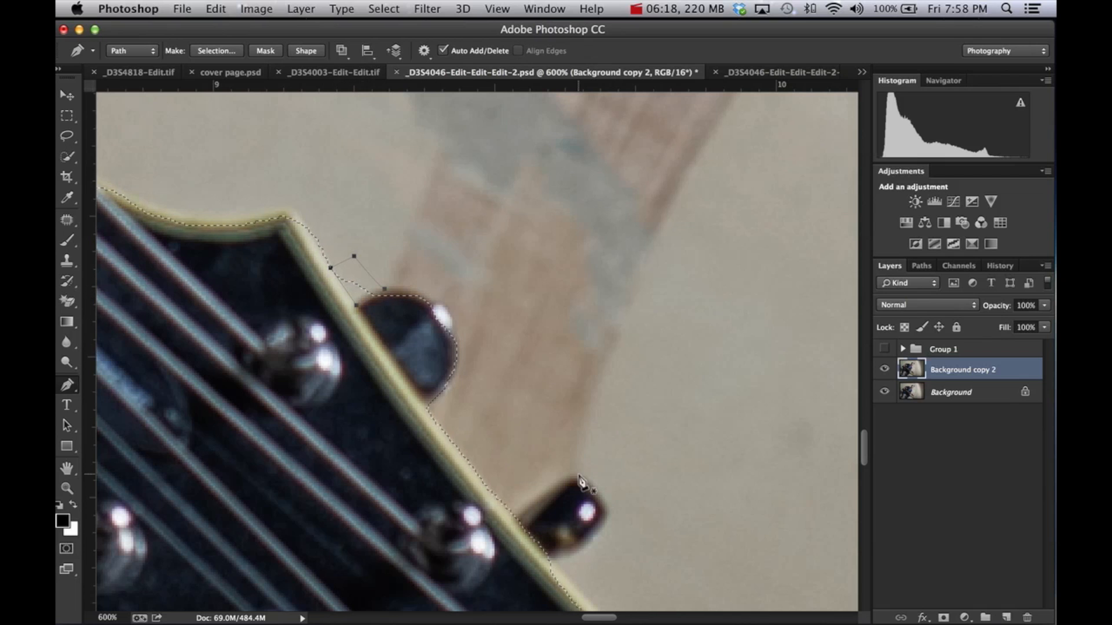
Try turning the path into a new selection with a feather radius of 1 pixel, and undo it.
right_click(353, 279)
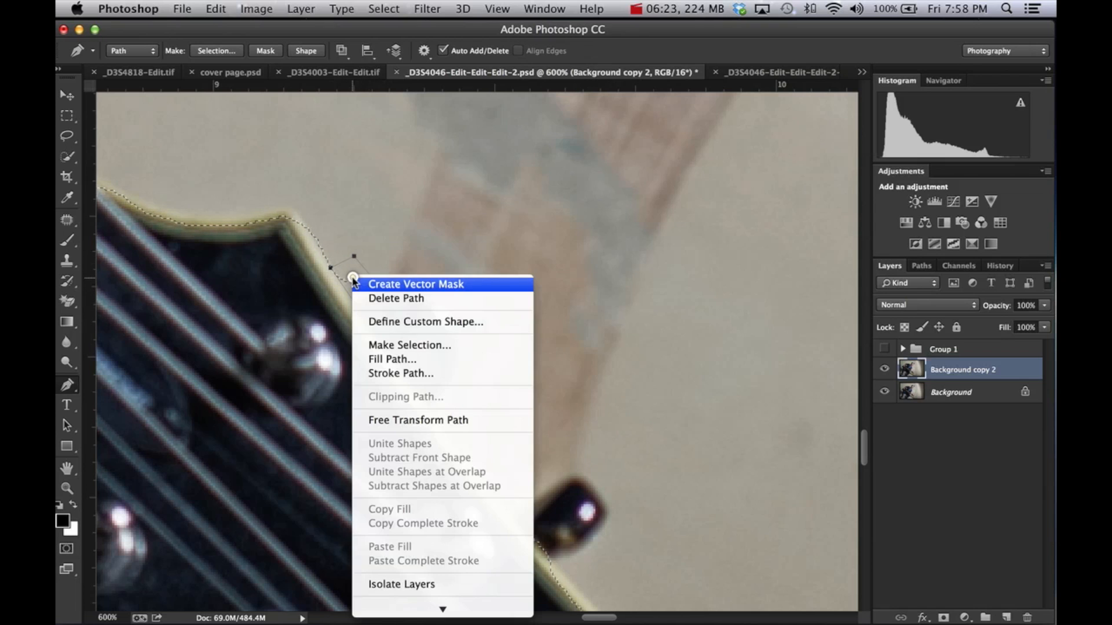
left_click(415, 347)
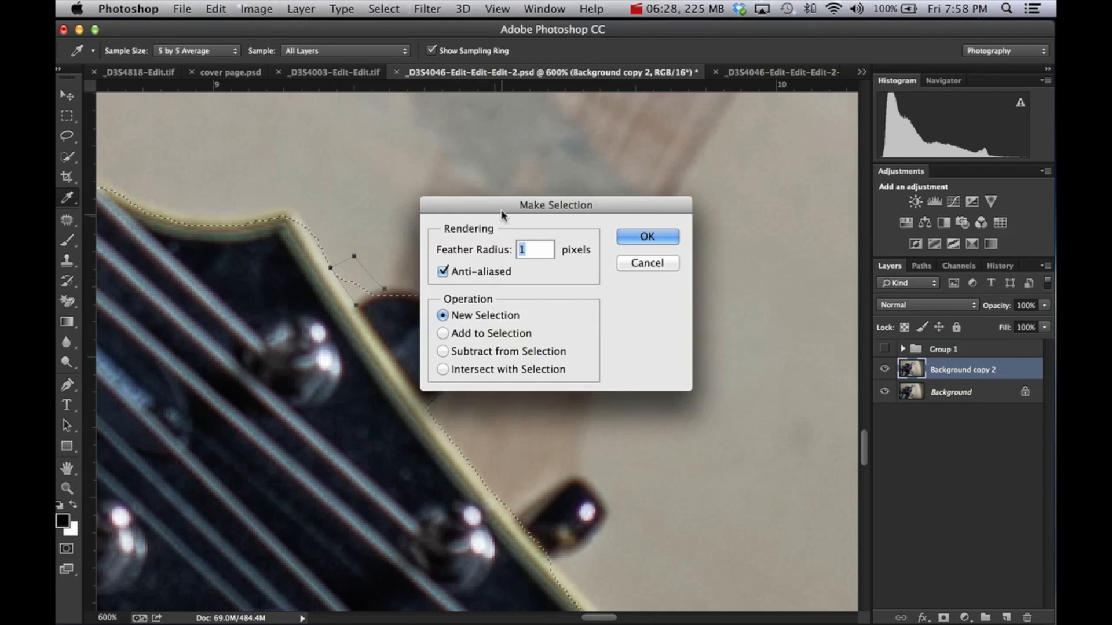
left_click_drag(492, 204, 579, 166)
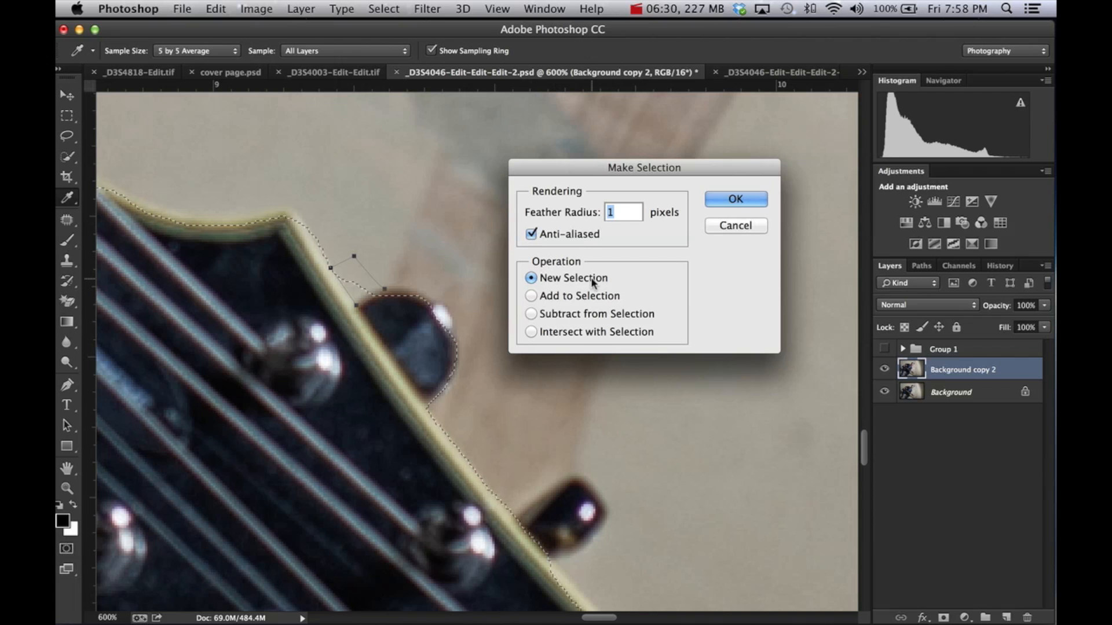
left_click(735, 200)
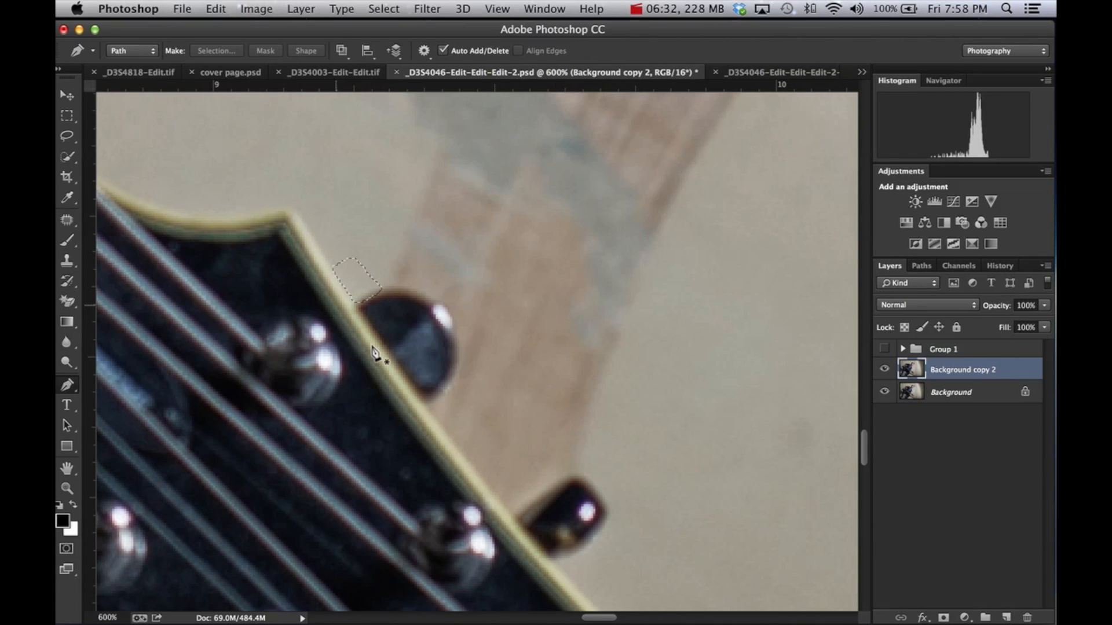
key("super+z")
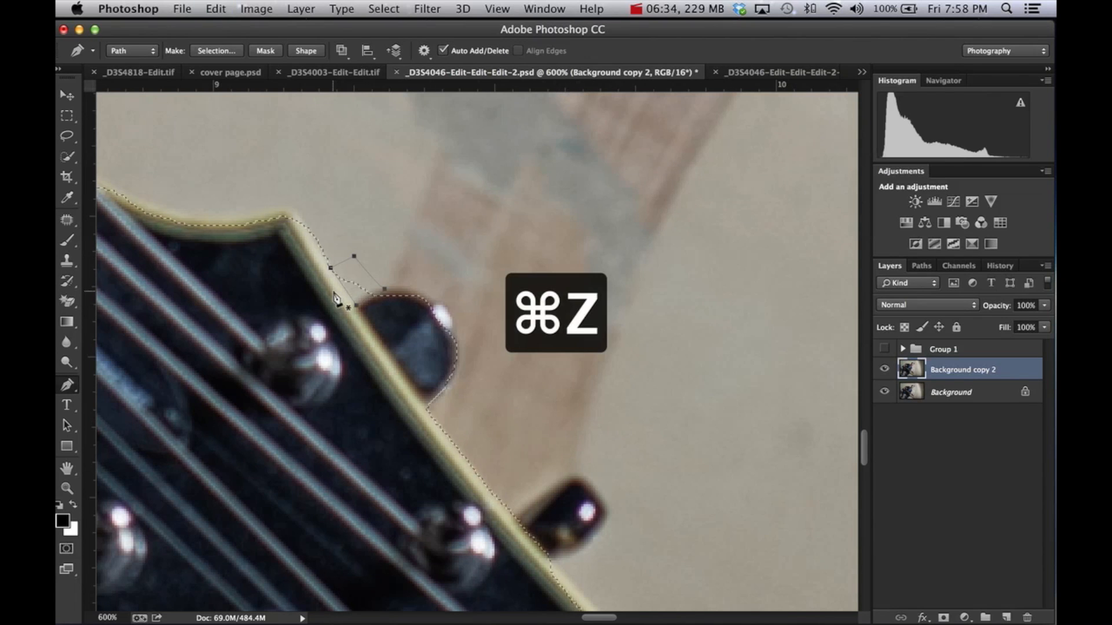
Subtract the path area beside the first tuning peg from the selection, with an anti-aliased feather radius of 1 pixel.
right_click(354, 282)
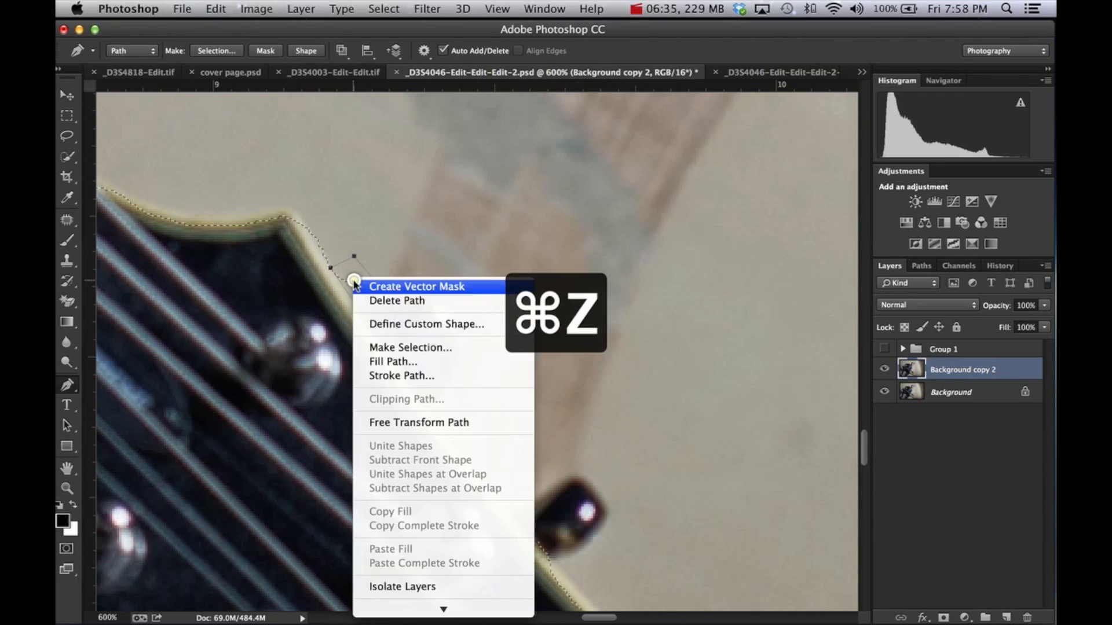
left_click(418, 348)
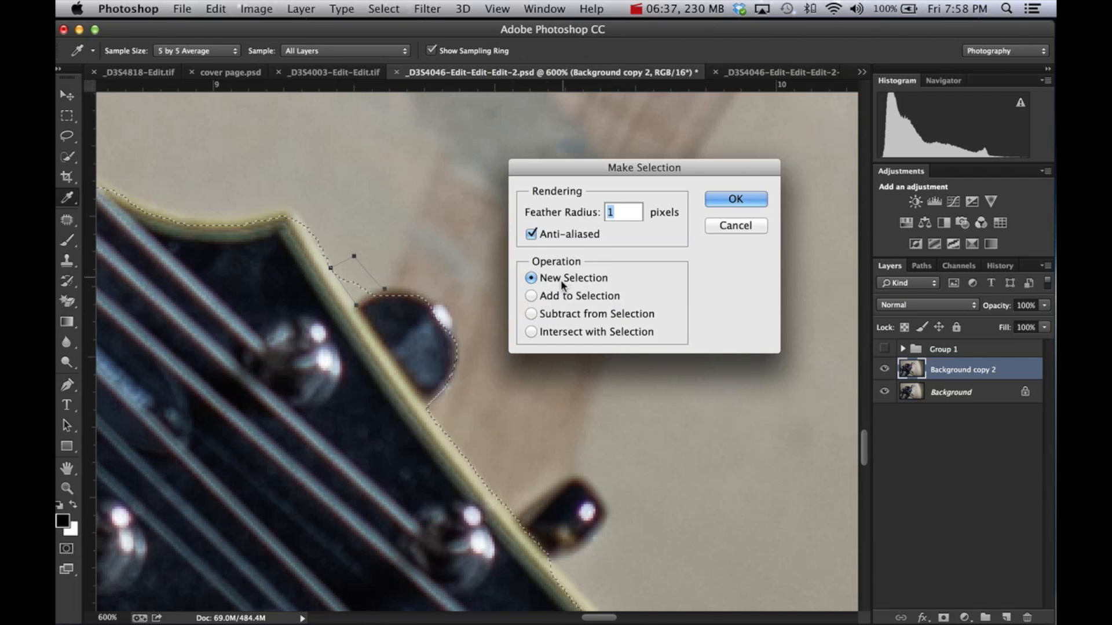
left_click(532, 314)
left_click(724, 200)
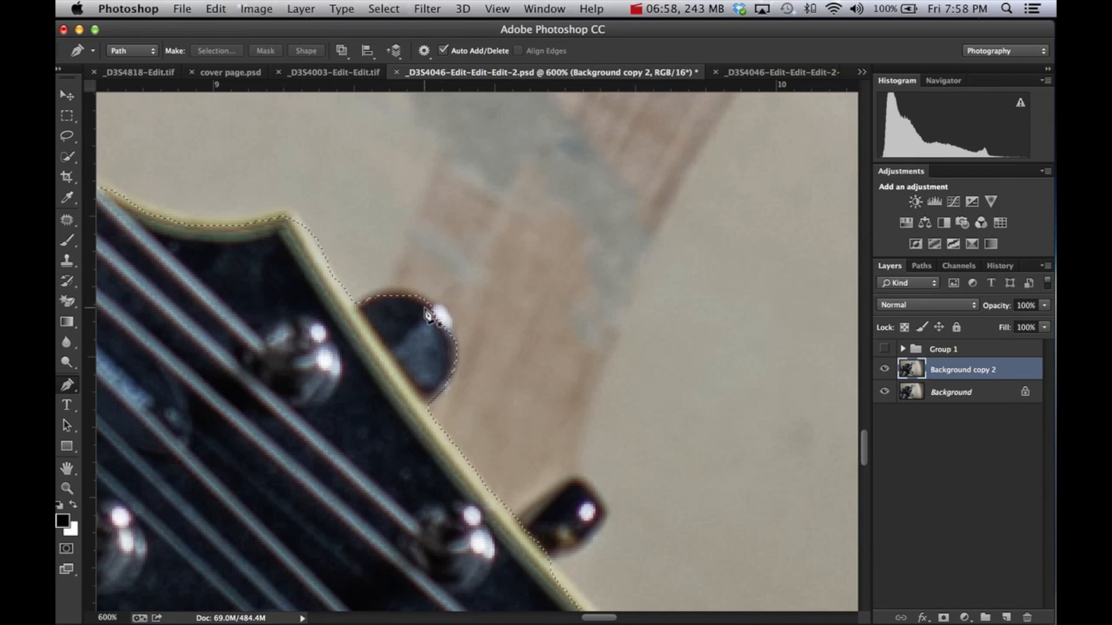
Draw a closed Pen tool path around the second tuning peg, closing it inside the already selected headstock.
left_click_drag(495, 408, 469, 253)
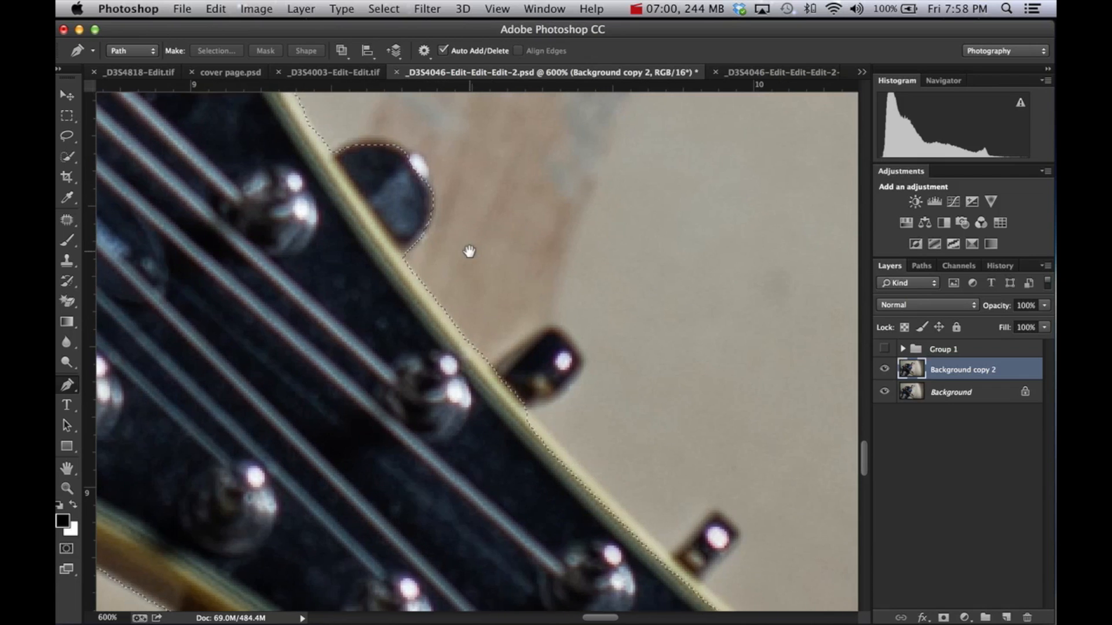
left_click_drag(591, 443, 440, 384)
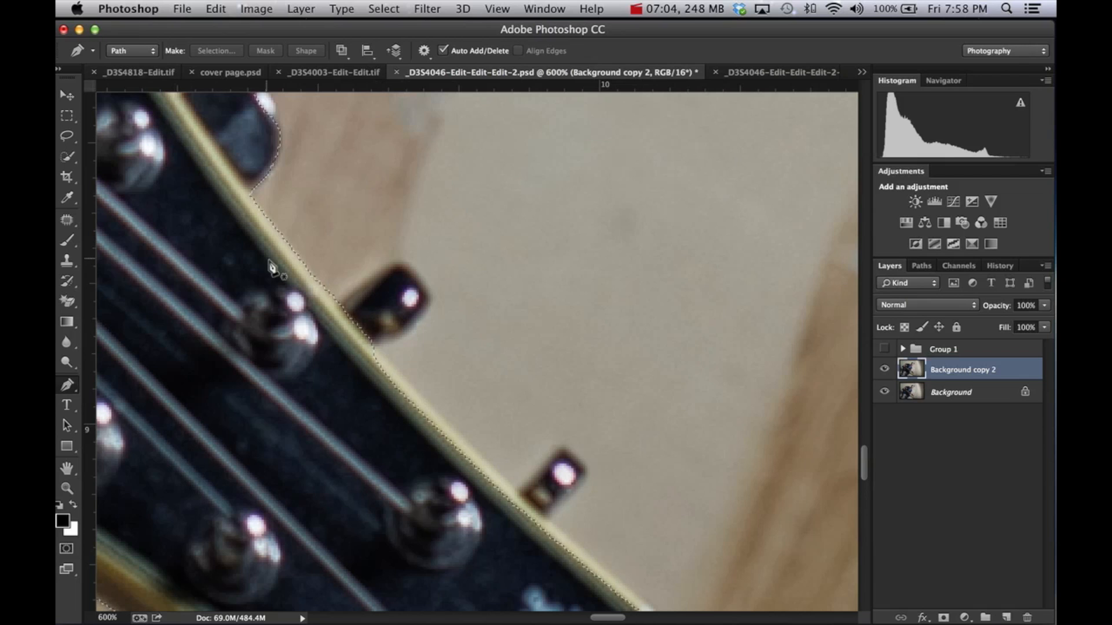
left_click(336, 302)
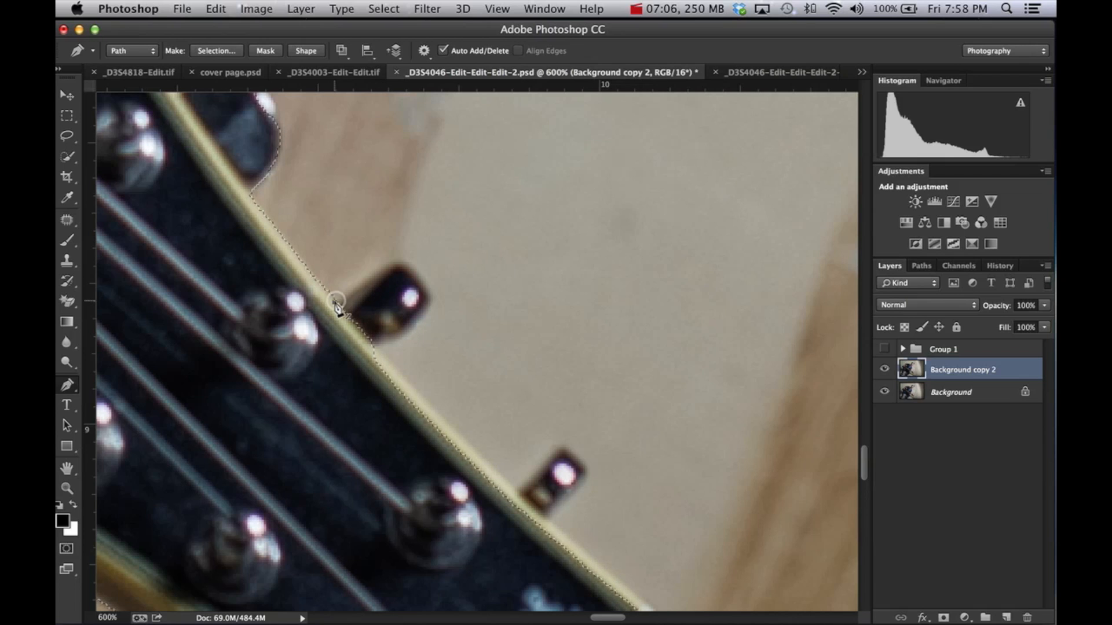
left_click(399, 266)
left_click(433, 300)
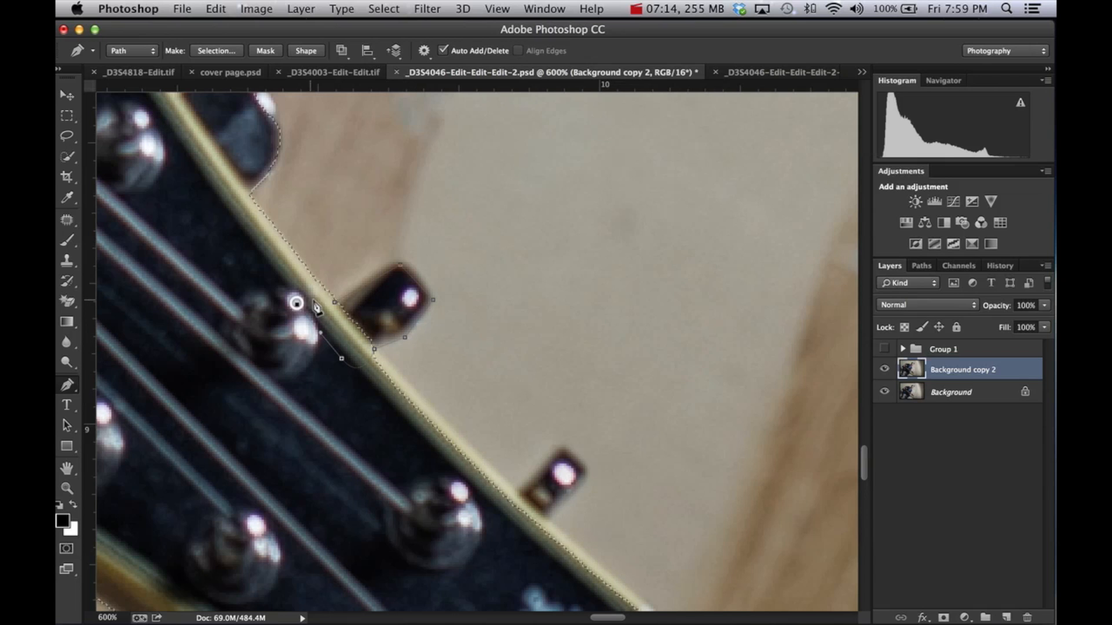
left_click_drag(195, 314, 158, 267)
left_click(133, 222)
left_click_drag(162, 218, 167, 224)
left_click(196, 246)
left_click(226, 265)
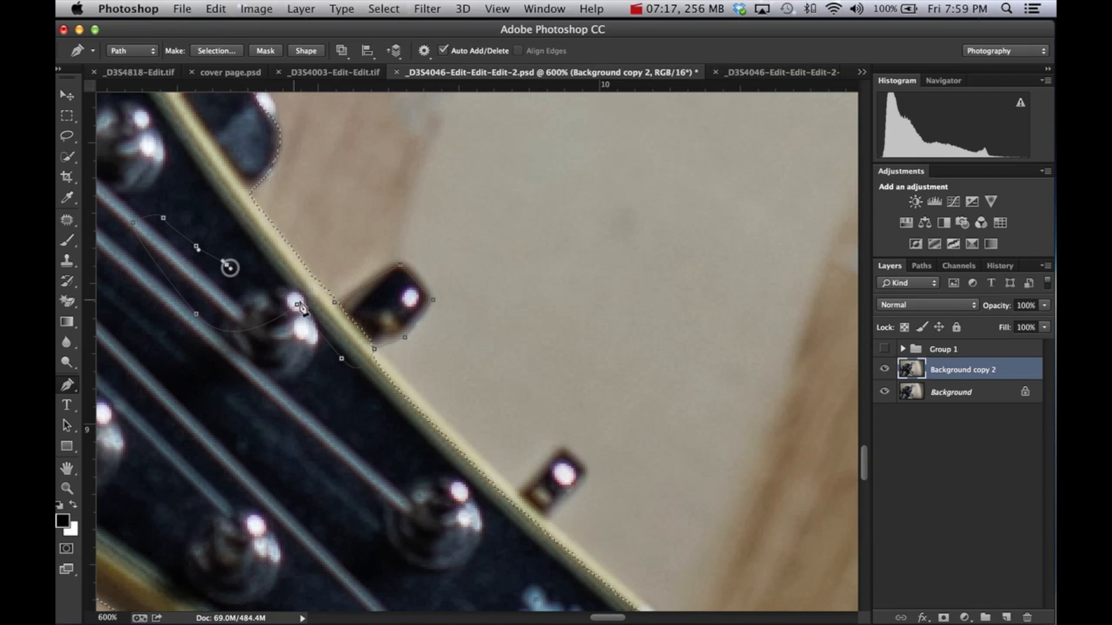
left_click(335, 302)
Add the path around the second tuning peg to the selection, with an anti-aliased feather radius of 1 pixel.
scroll(359, 307, "up", 2)
right_click(398, 312)
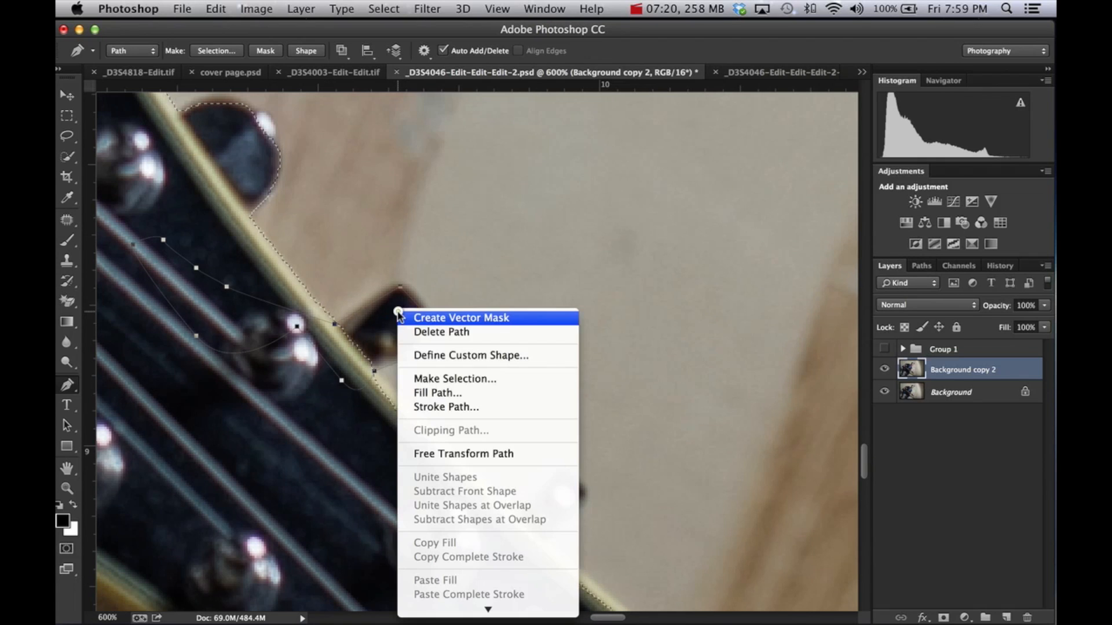
left_click(447, 379)
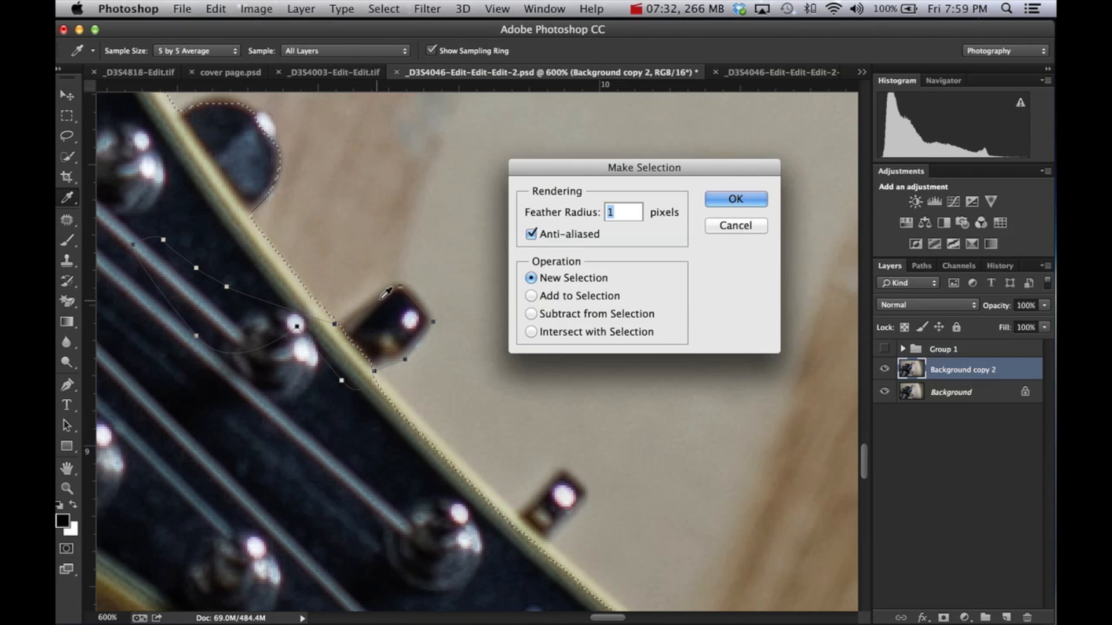
left_click(530, 296)
left_click(737, 200)
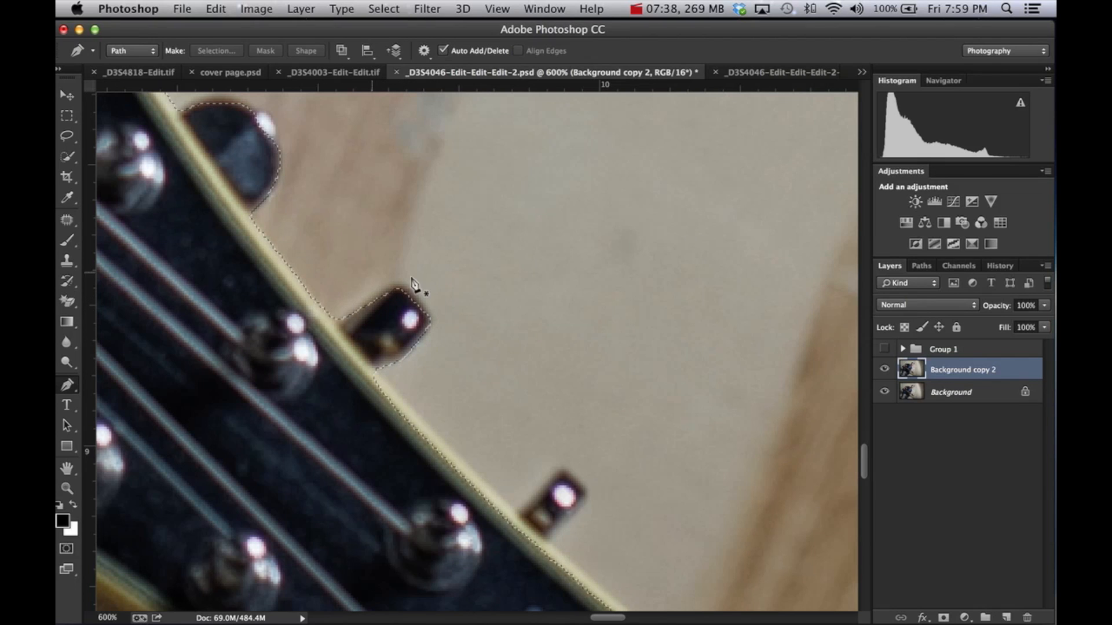
left_click_drag(530, 435, 526, 318)
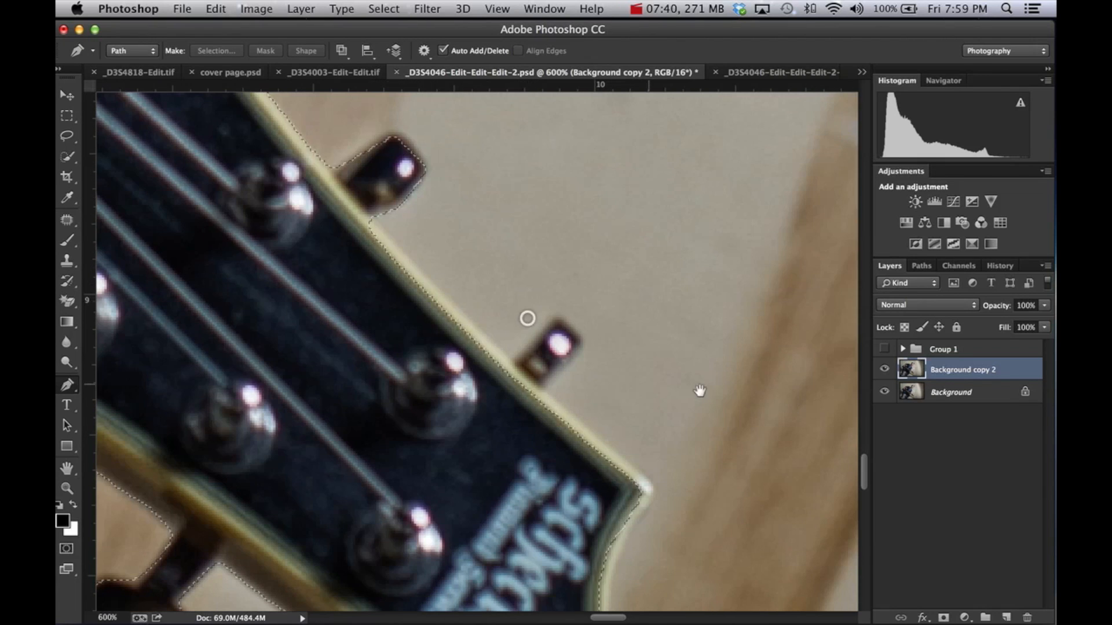
Add the leftmost lower tuning peg with the blue reflection to the selection using the Quick Selection tool at brush size 8.
left_click_drag(579, 475, 626, 288)
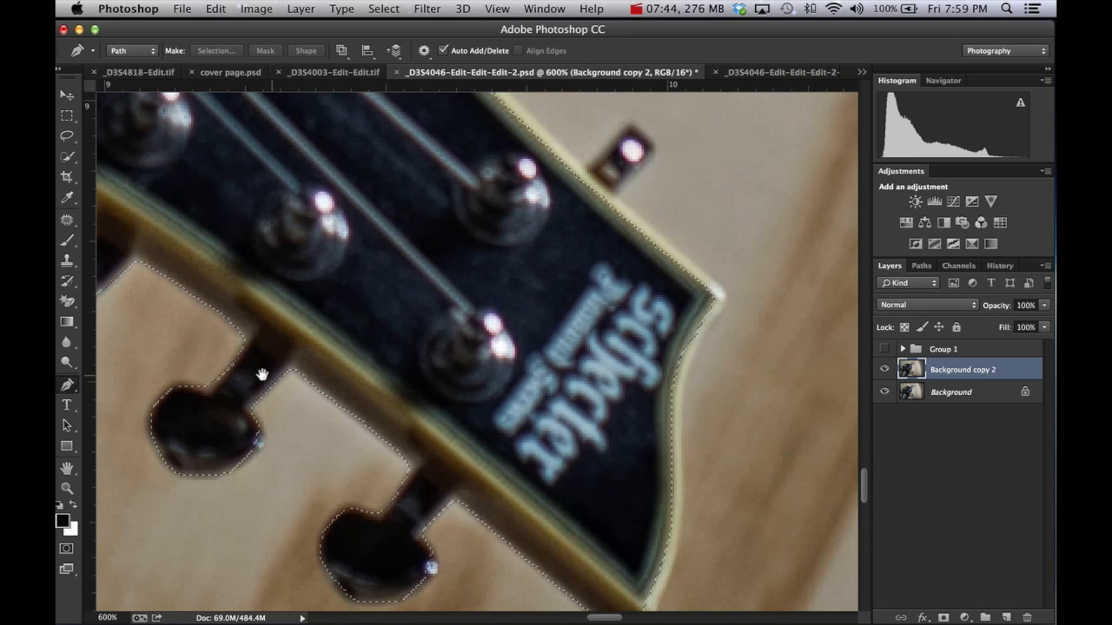
left_click_drag(280, 398, 603, 335)
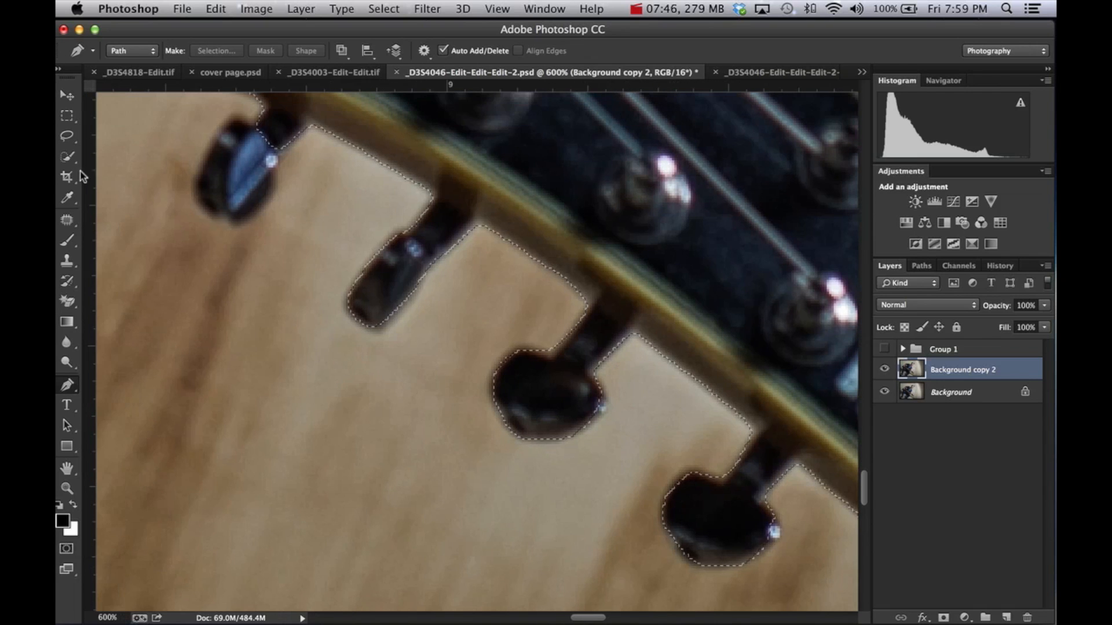
left_click_drag(68, 156, 191, 155)
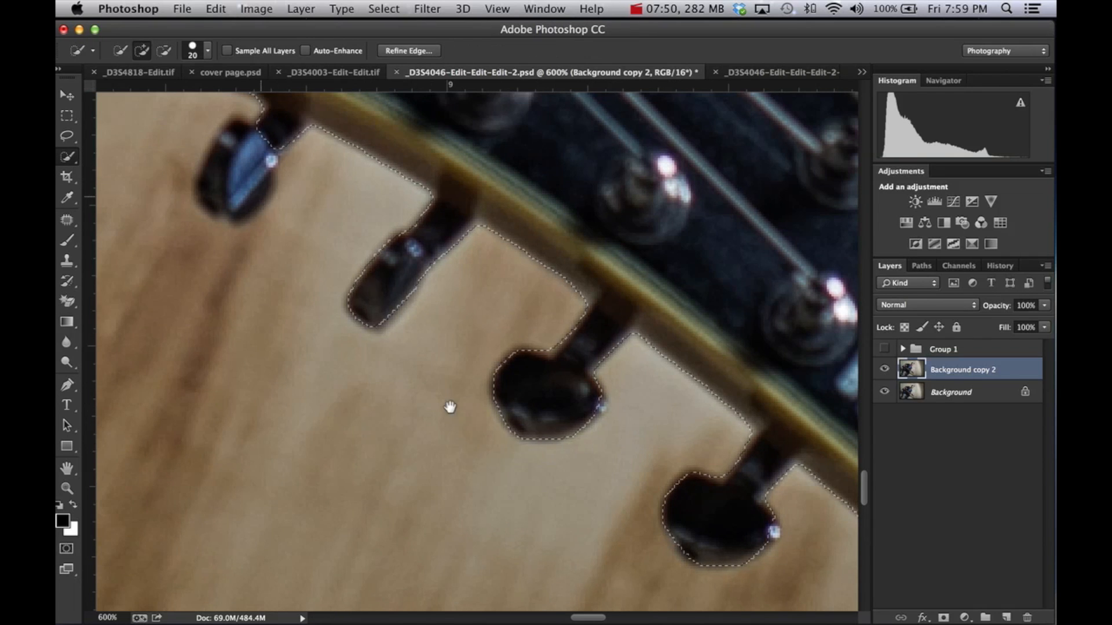
scroll(390, 355, "up", 8)
scroll(390, 355, "left", 7)
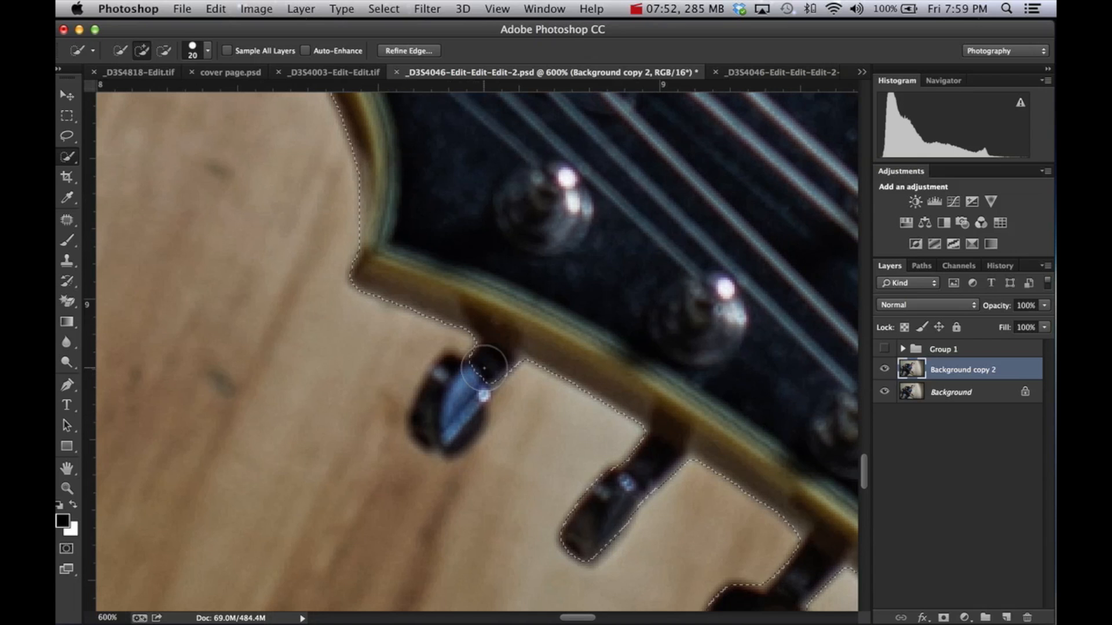
key("bracketleft")
key("bracketleft")
key("bracketleft")
key("bracketleft")
mouse_move(481, 368)
left_mouse_down()
mouse_move(449, 384)
mouse_move(461, 384)
mouse_move(451, 425)
left_mouse_up()
Subtract the stray wall areas beside the jacket and below the face from the Quick Selection, viewing the whole photo.
scroll(382, 408, "down", 10)
scroll(383, 408, "left", 10)
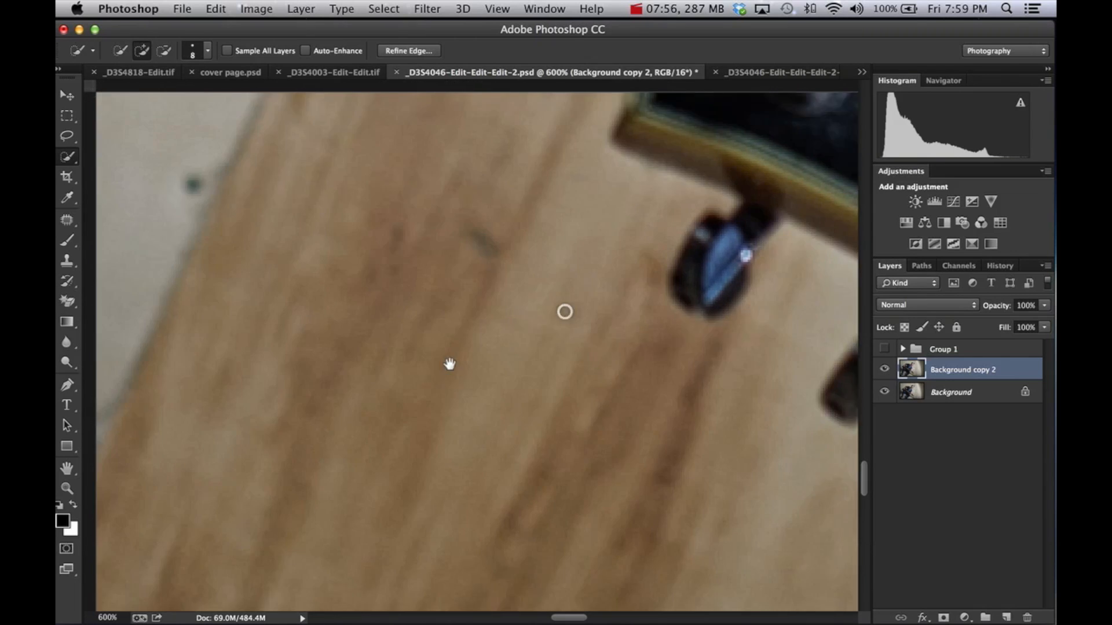
scroll(525, 436, "down", 5)
scroll(525, 436, "left", 3)
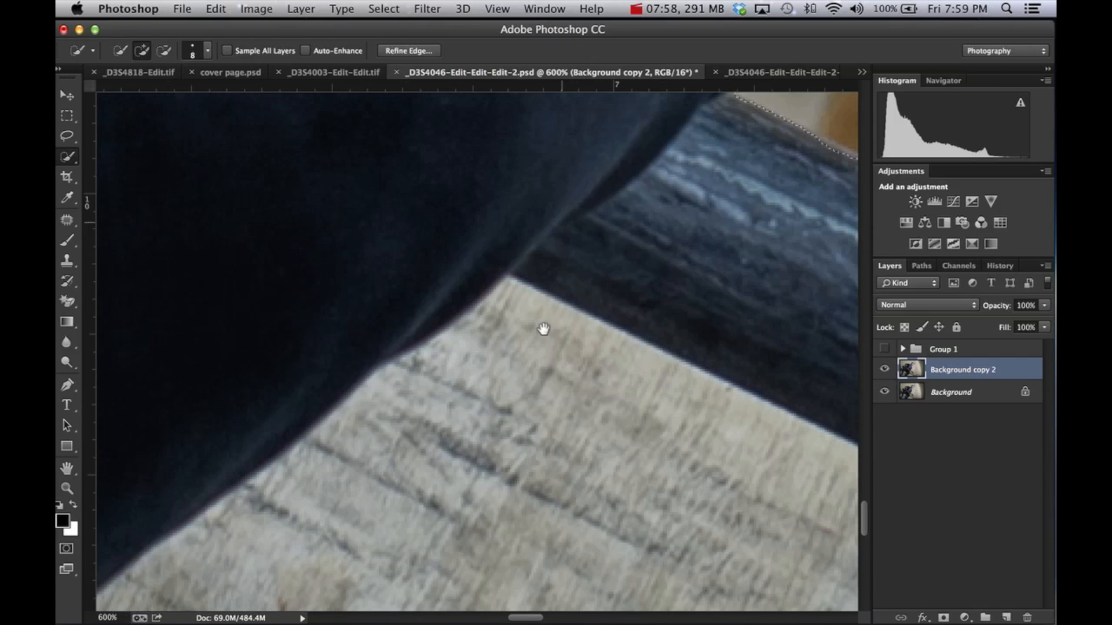
key("super+minus")
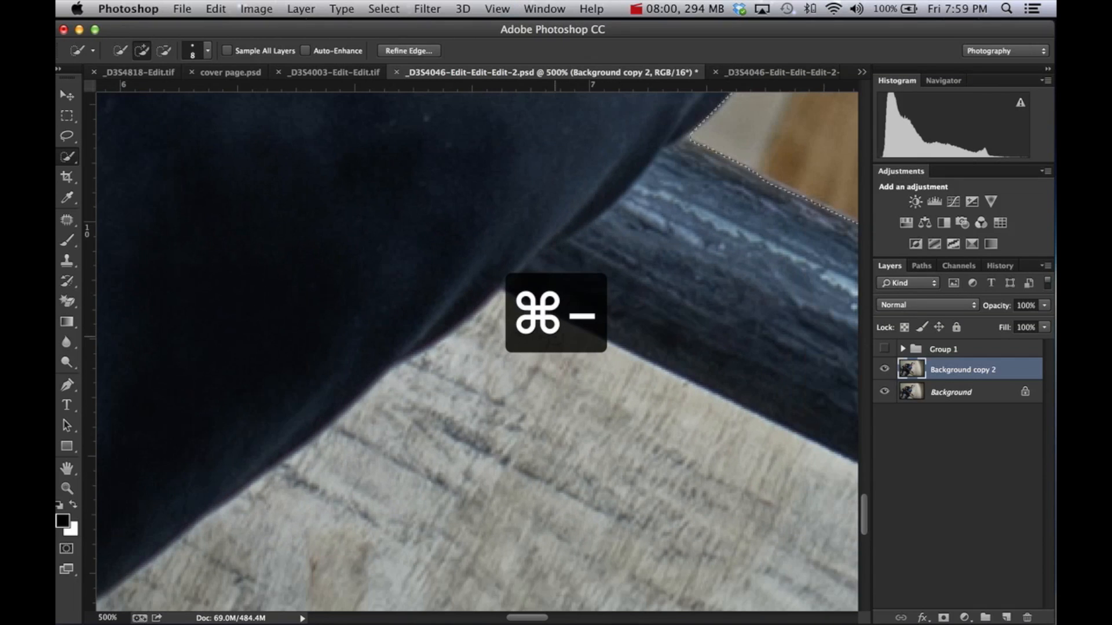
key("super+0")
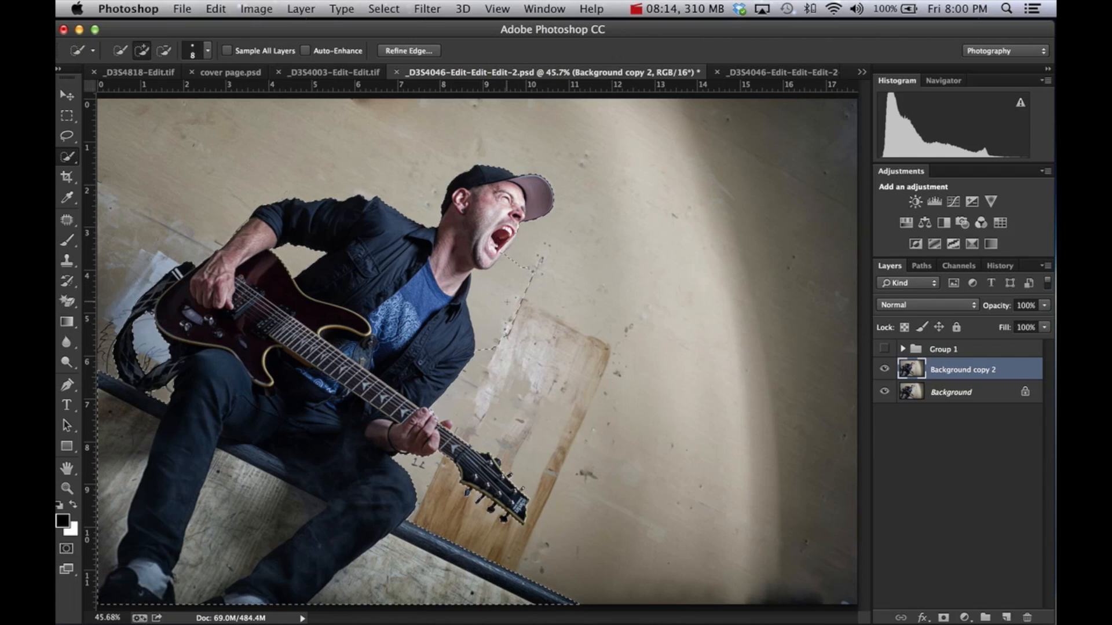
key("alt")
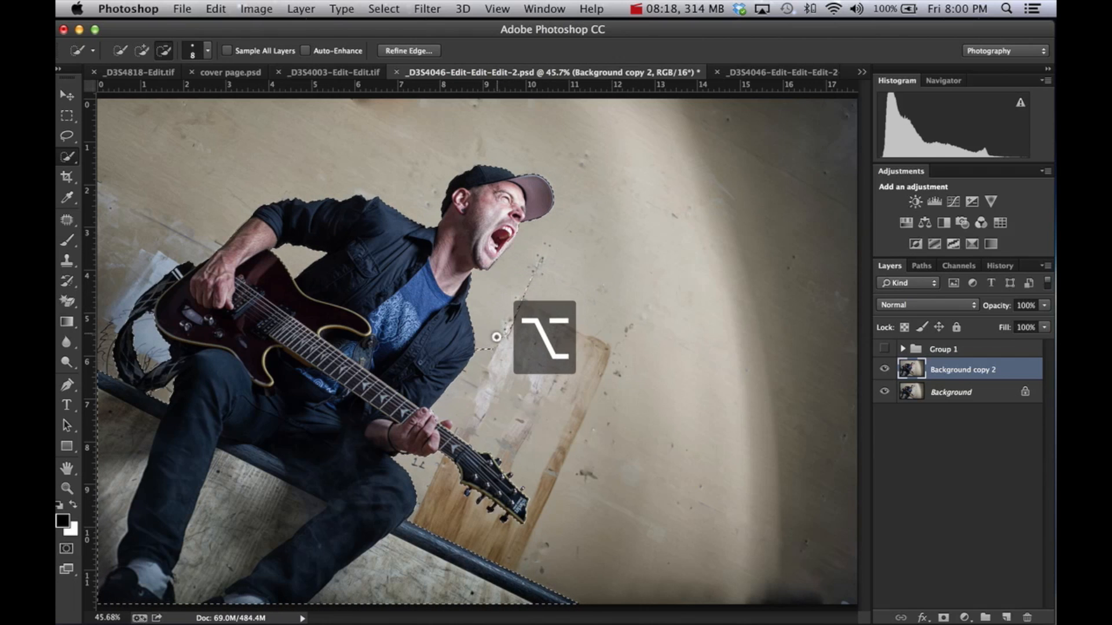
left_click(491, 352, "alt")
mouse_move(528, 301)
left_mouse_down()
mouse_move(503, 341)
mouse_move(531, 282)
left_mouse_up()
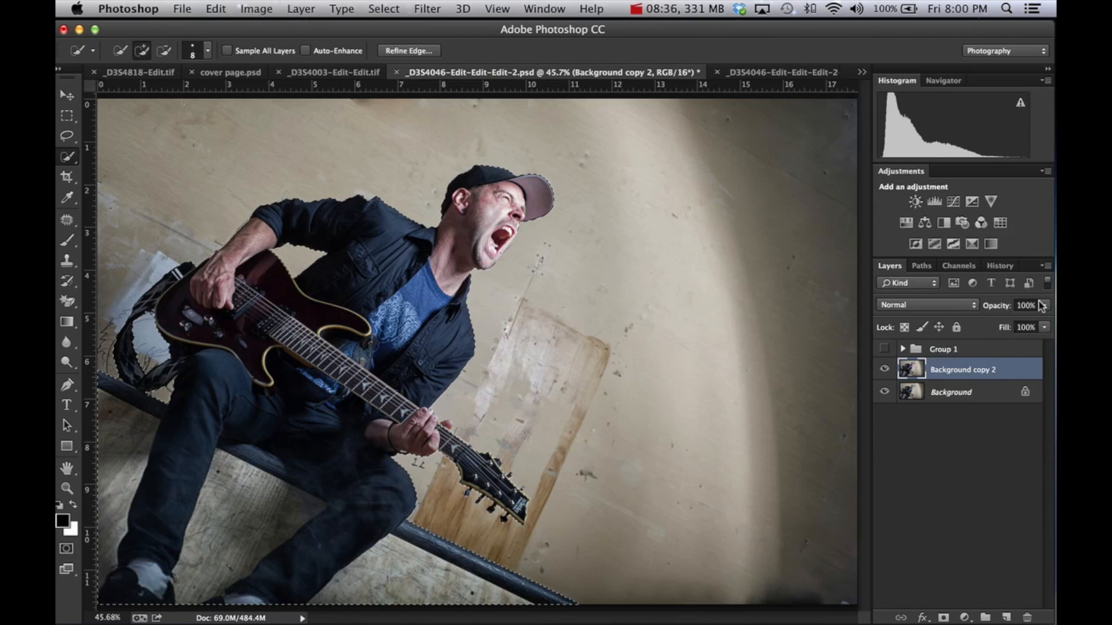
Copy the selection to a new layer, hide both background layers to check the cutout, and undo it all.
key("super+j")
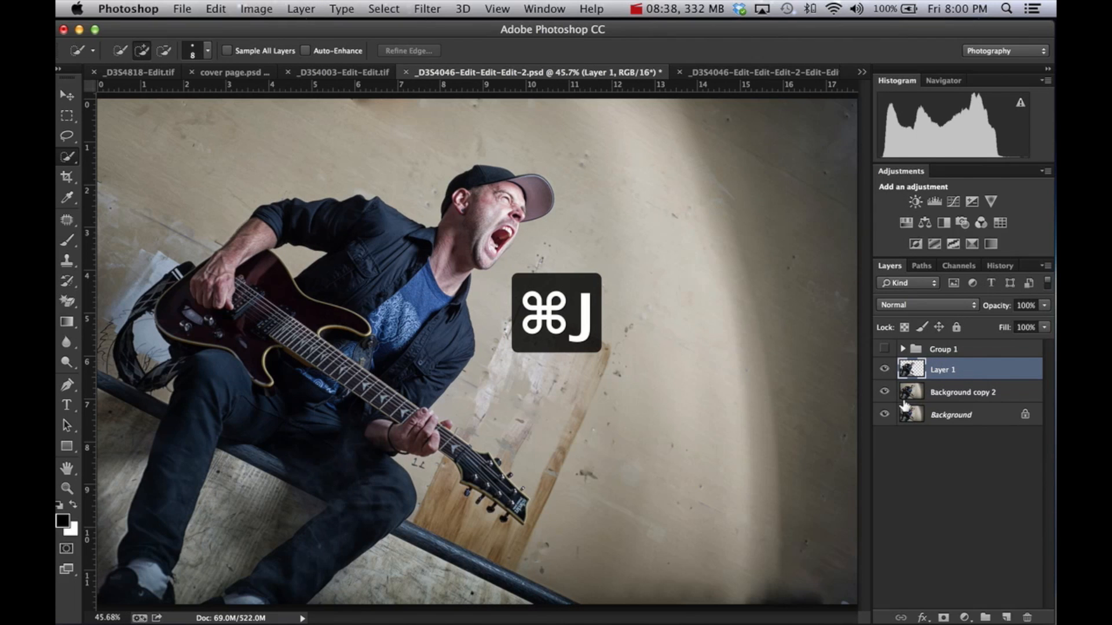
left_click(884, 392)
left_click(884, 415)
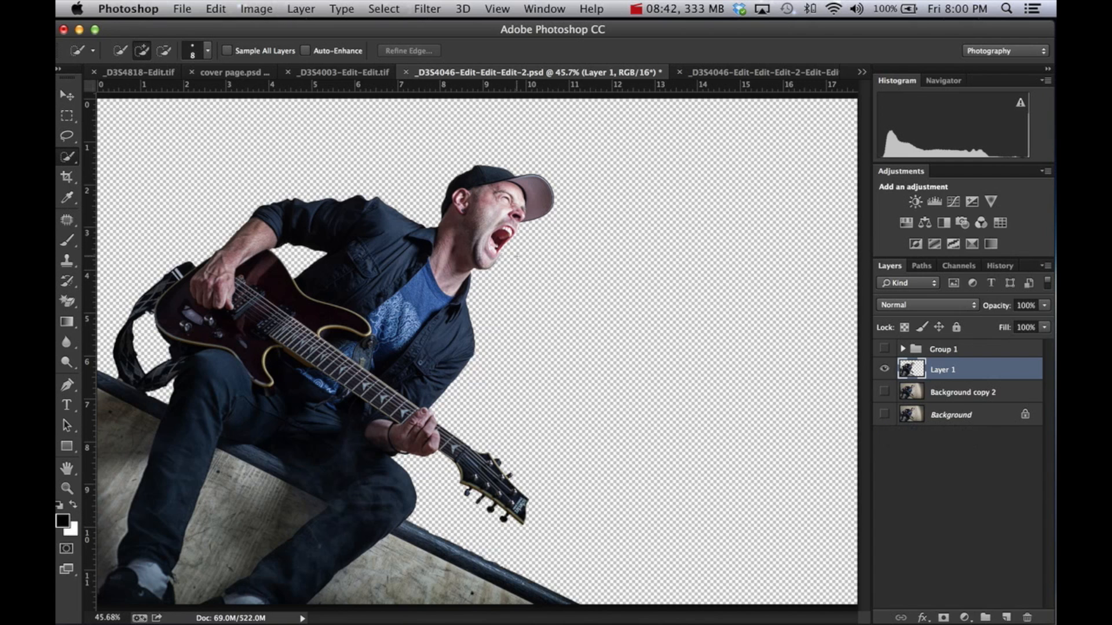
left_click(885, 392)
left_click(885, 414)
key("super+z")
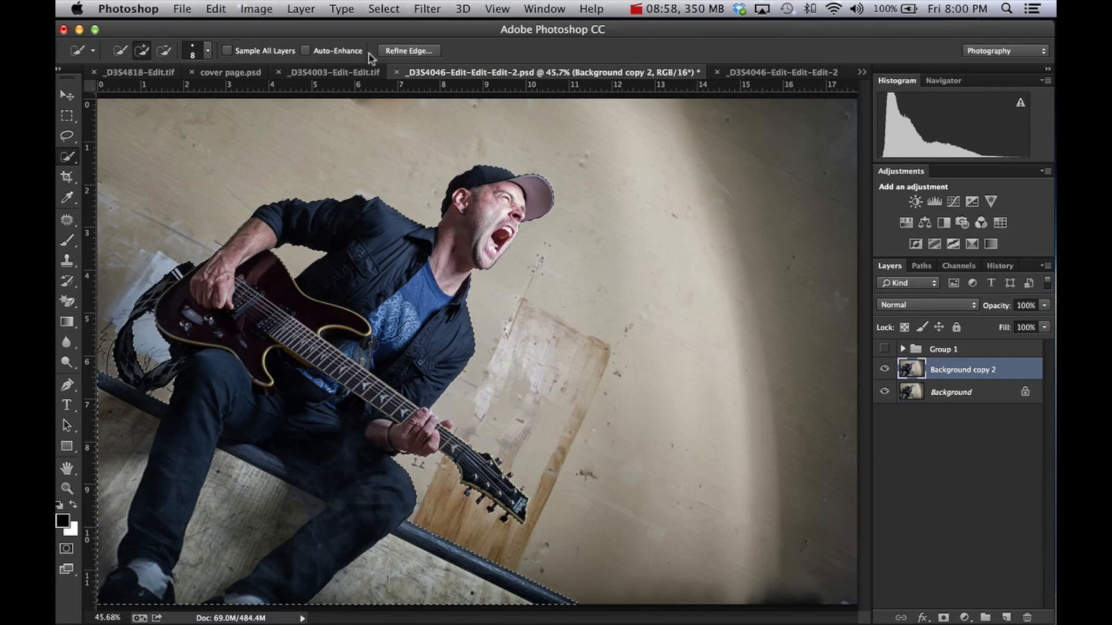
Open Refine Edge for the selection, enable Smart Radius and set the edge detection radius to 12.5 px.
left_click(418, 52)
left_click_drag(720, 180, 644, 136)
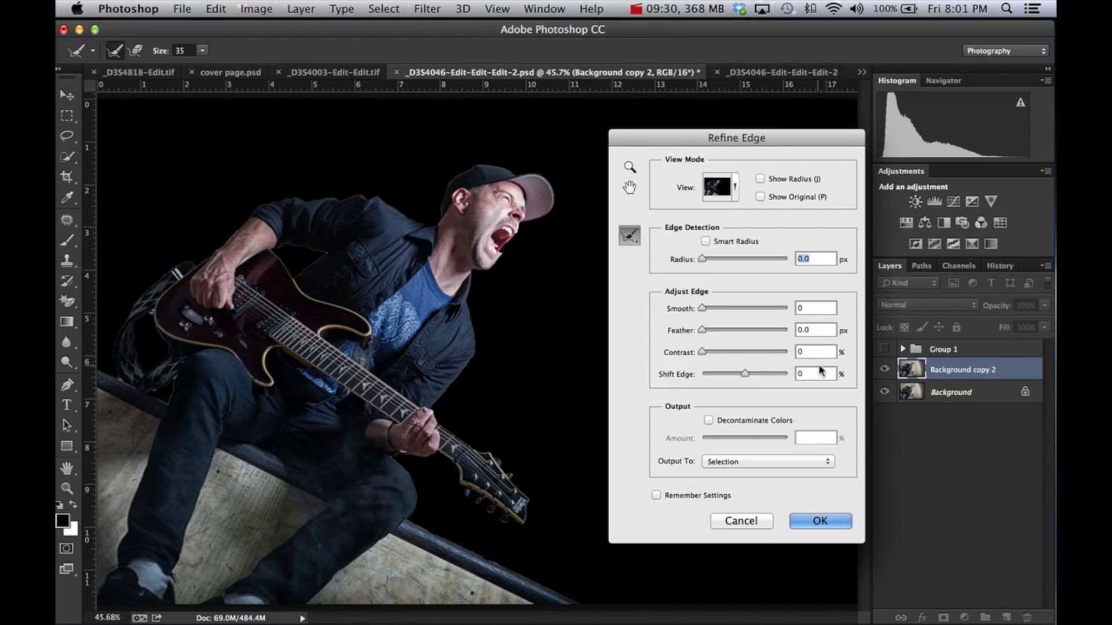
left_click_drag(730, 139, 712, 128)
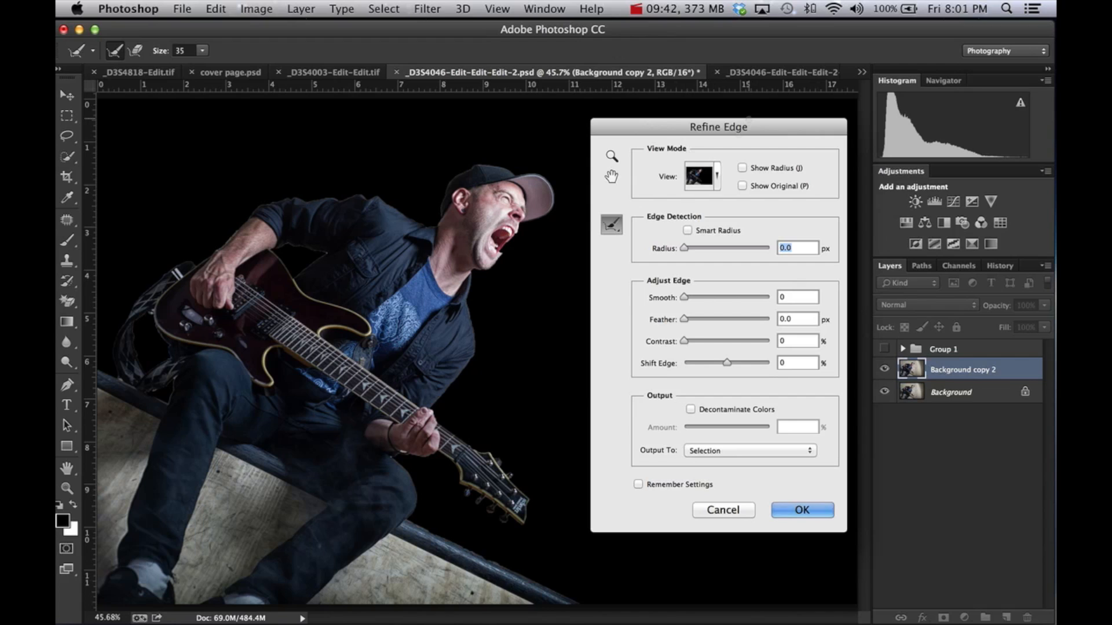
left_click(686, 231)
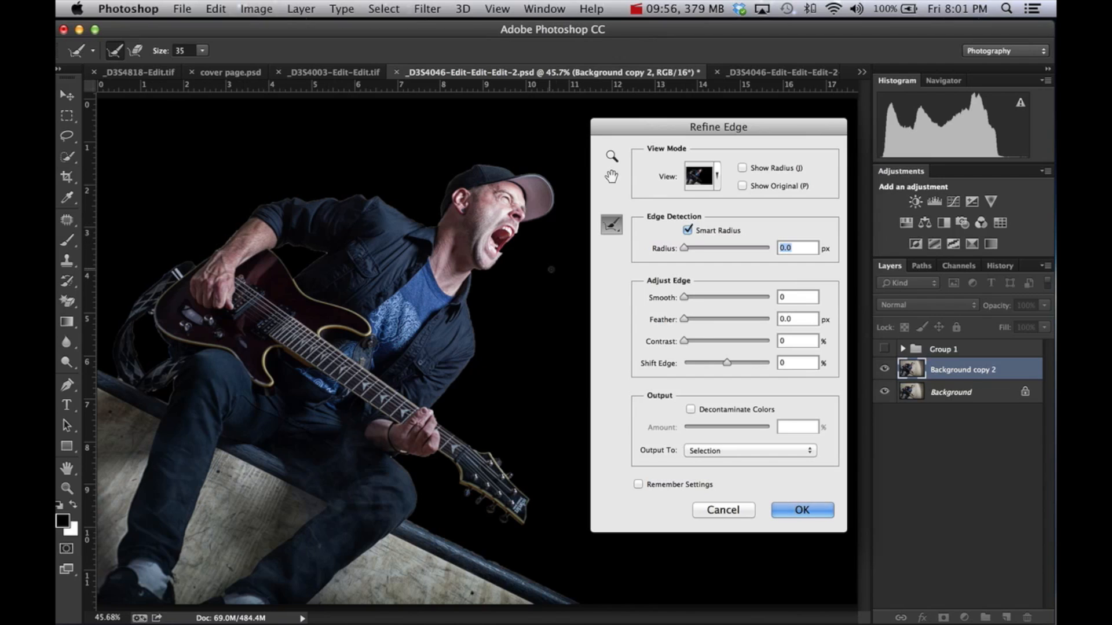
left_click_drag(683, 247, 706, 251)
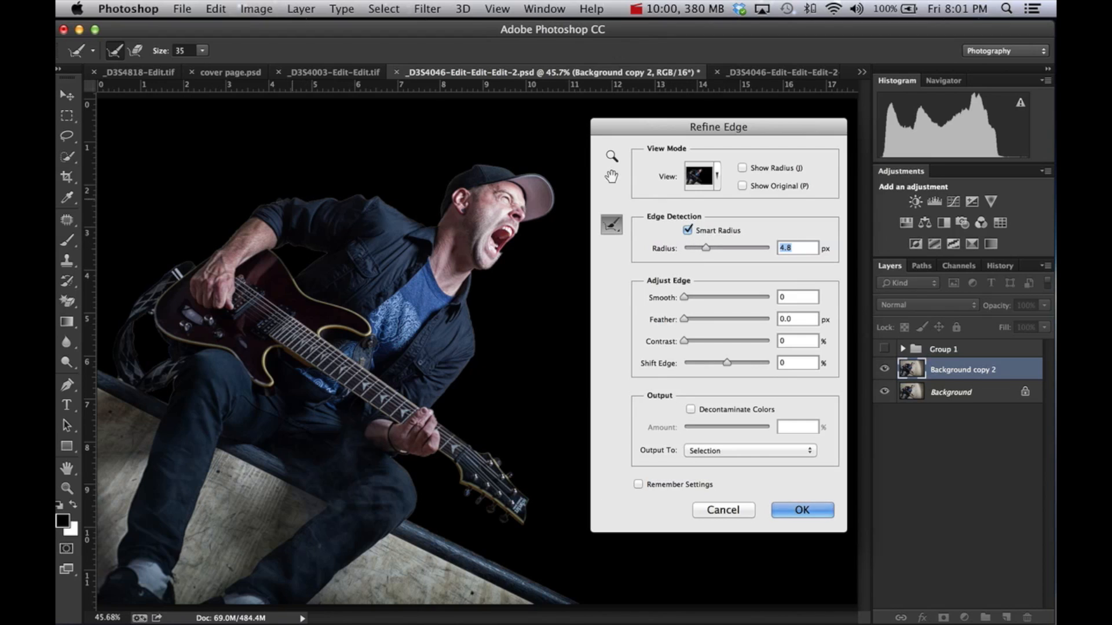
left_click_drag(709, 253, 719, 253)
left_click_drag(716, 248, 720, 247)
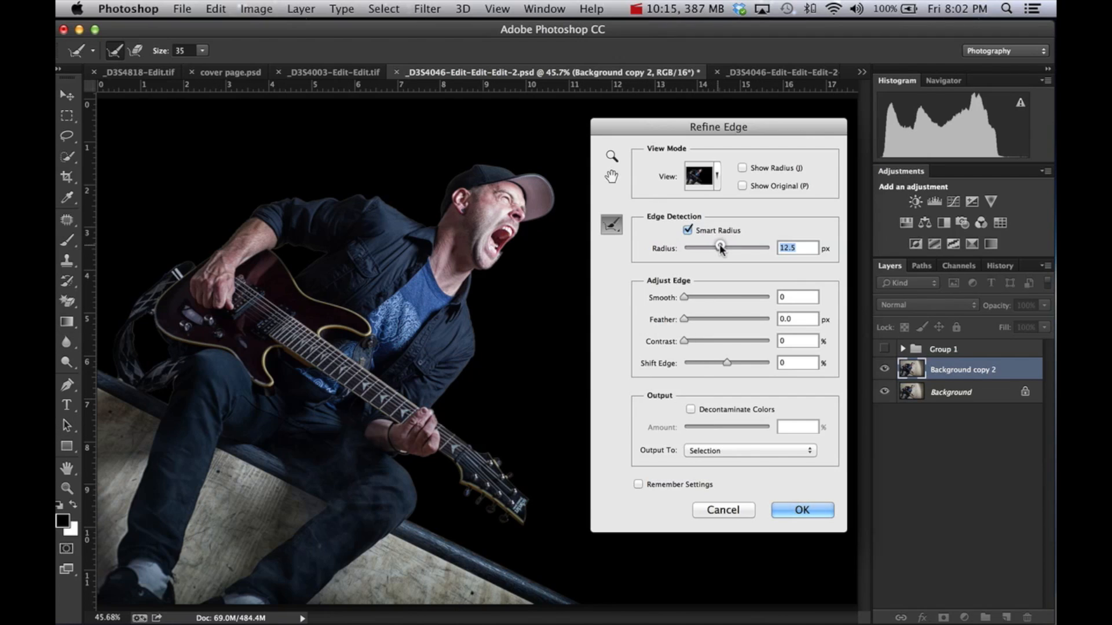
Preview the refinement area with Show Radius, trying a radius of 95.7 px and then 8.8 px, and turn the preview off.
left_click(743, 168)
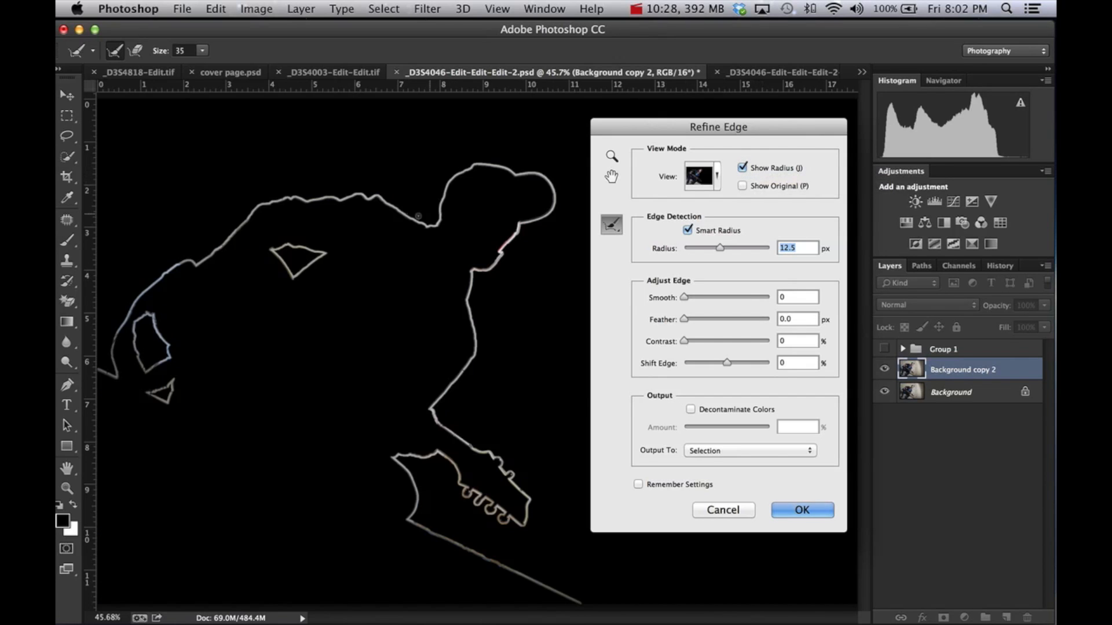
left_click_drag(720, 248, 759, 248)
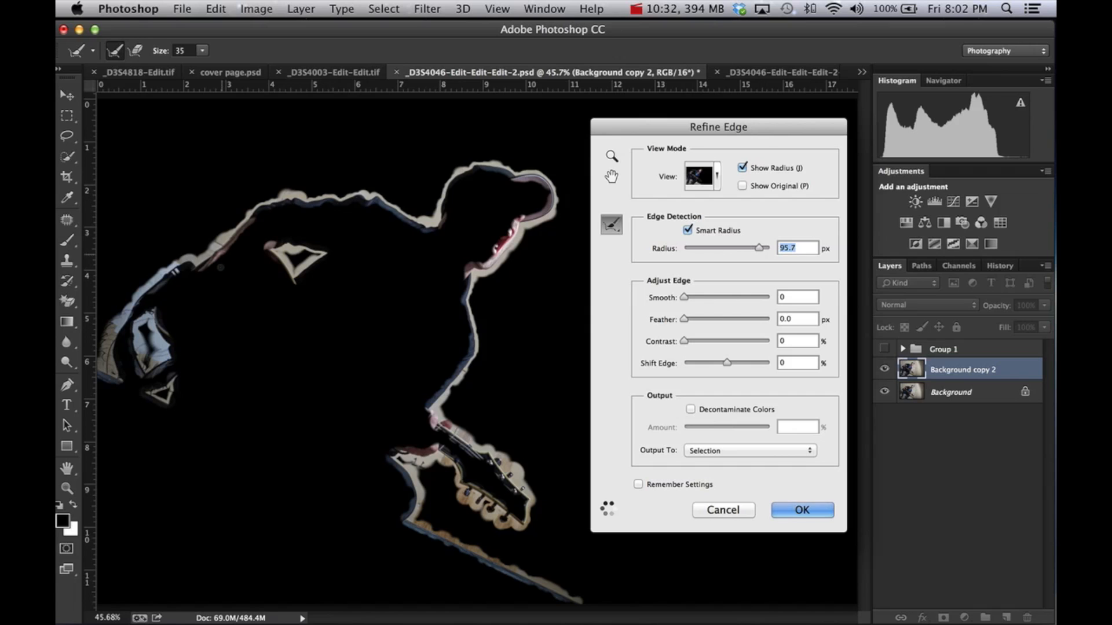
left_click(716, 248)
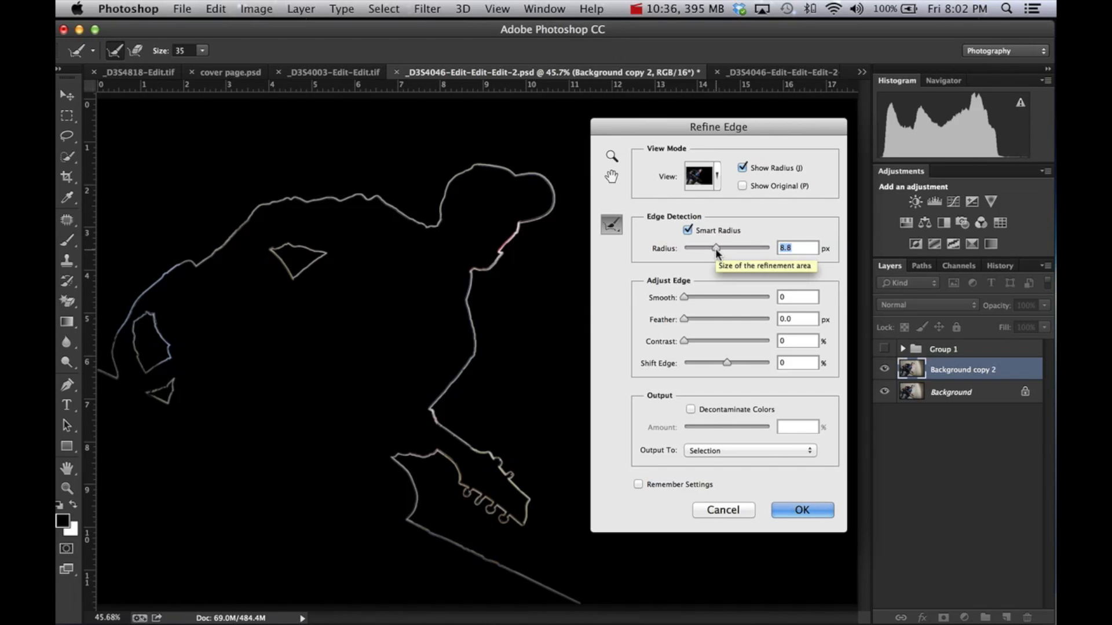
left_click(744, 168)
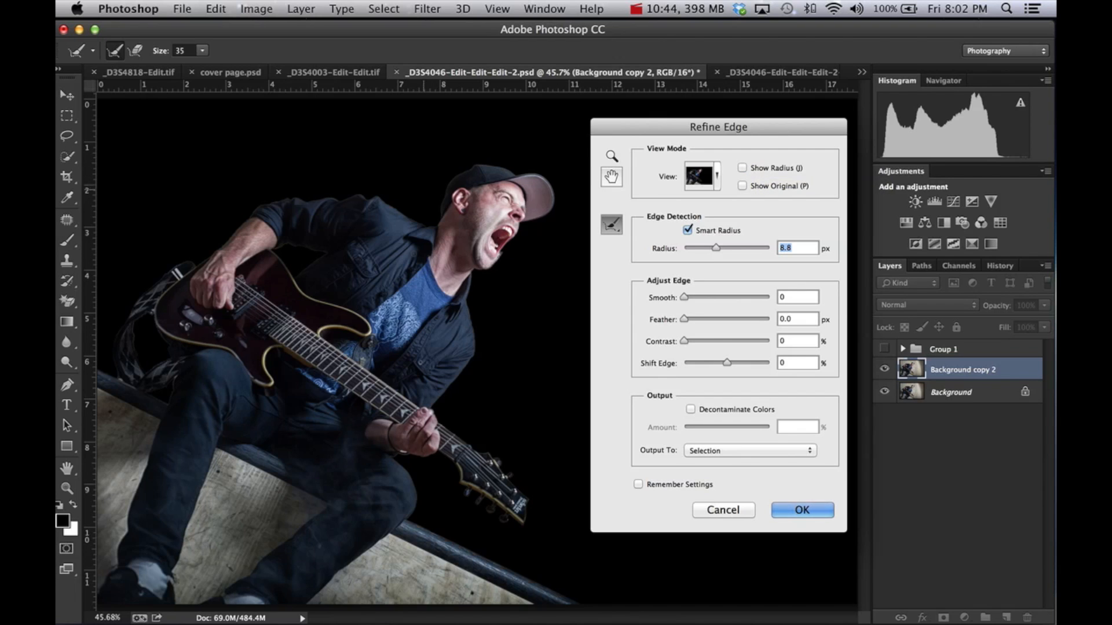
Compare the Refine Edge view modes and keep the cutout displayed on white.
left_click(717, 177)
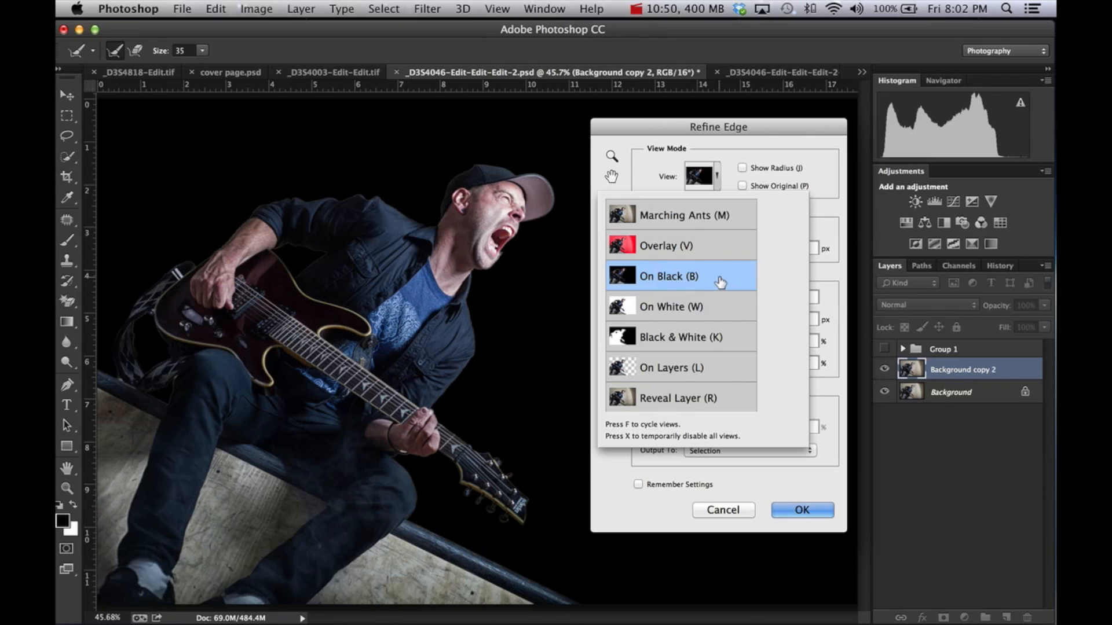
left_click(732, 308)
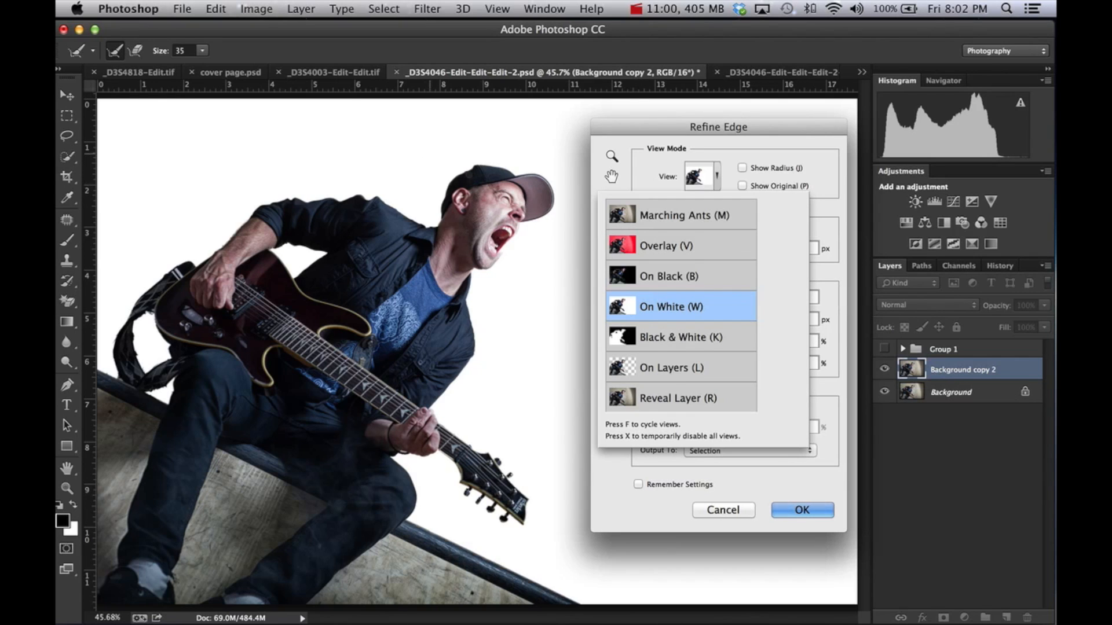
left_click(707, 337)
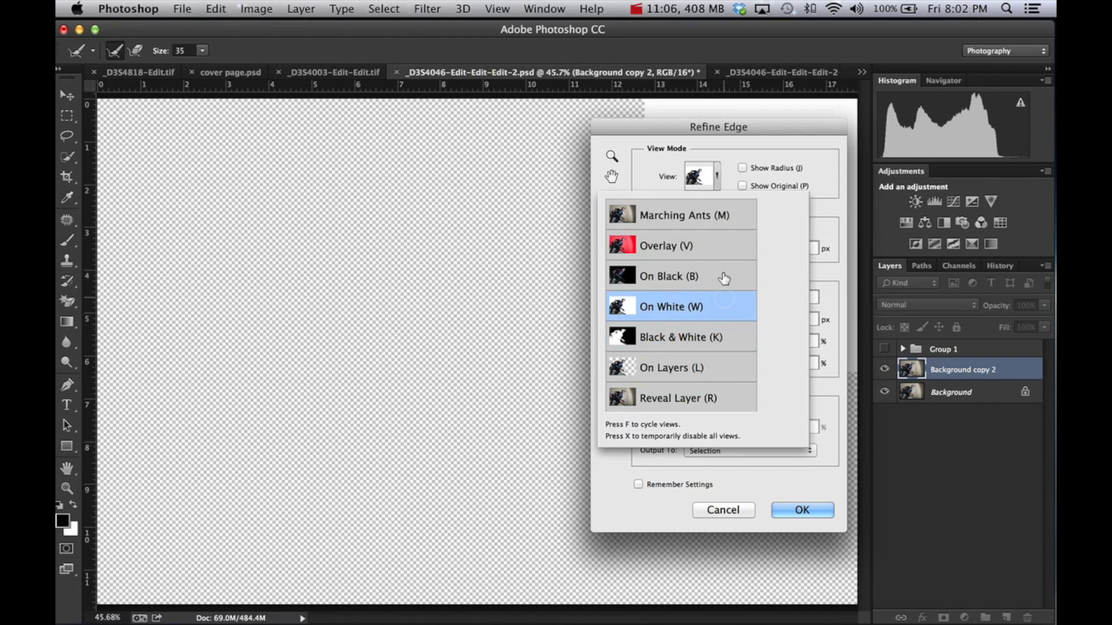
left_click(723, 273)
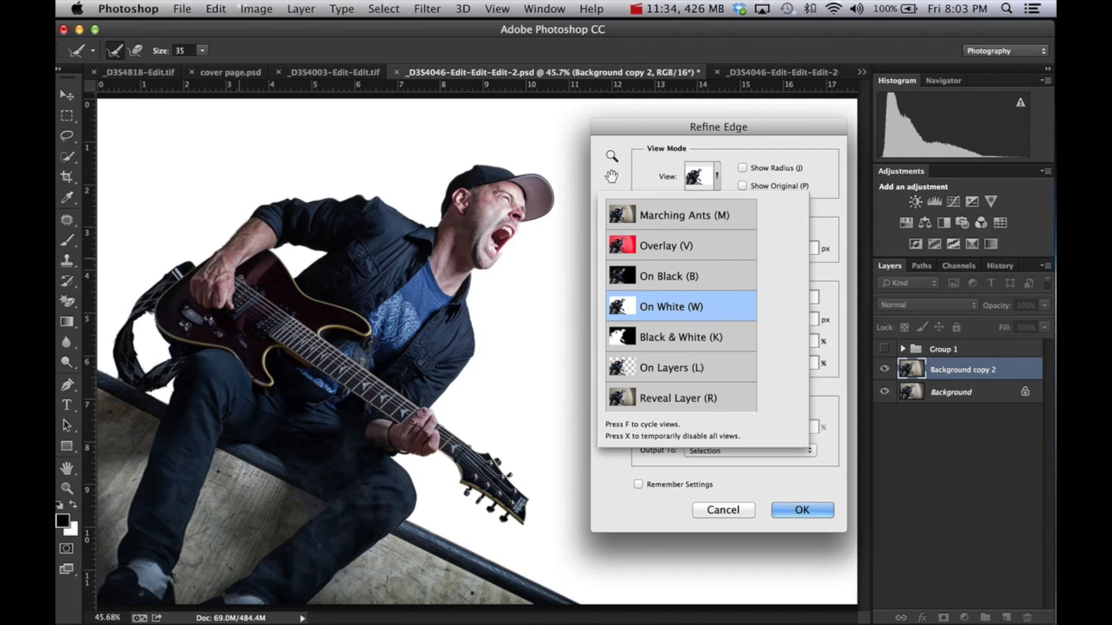
left_click(814, 165)
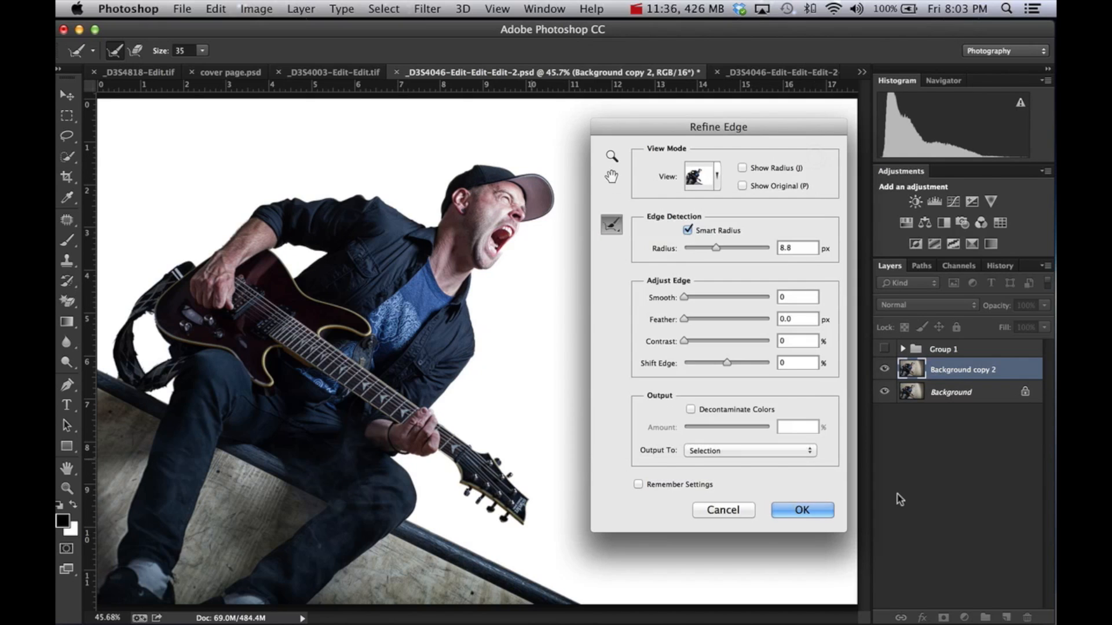
Reduce the edge detection radius to 5.2 px while inspecting the head and shoulder at 100%, keeping the Refine Radius tool active.
key("super+equal")
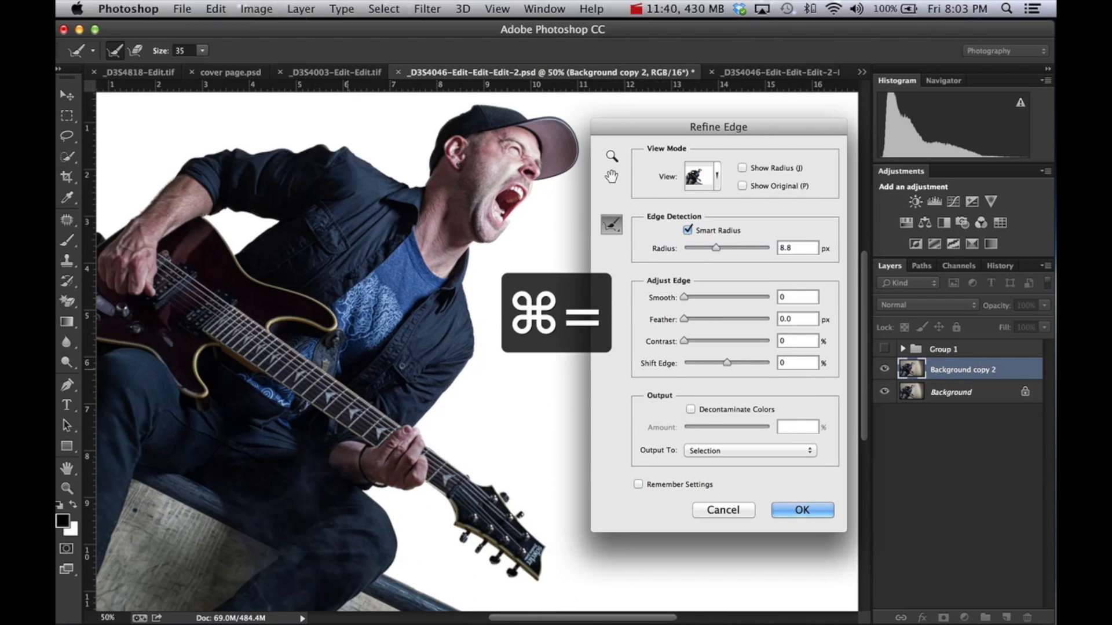
key("super+equal")
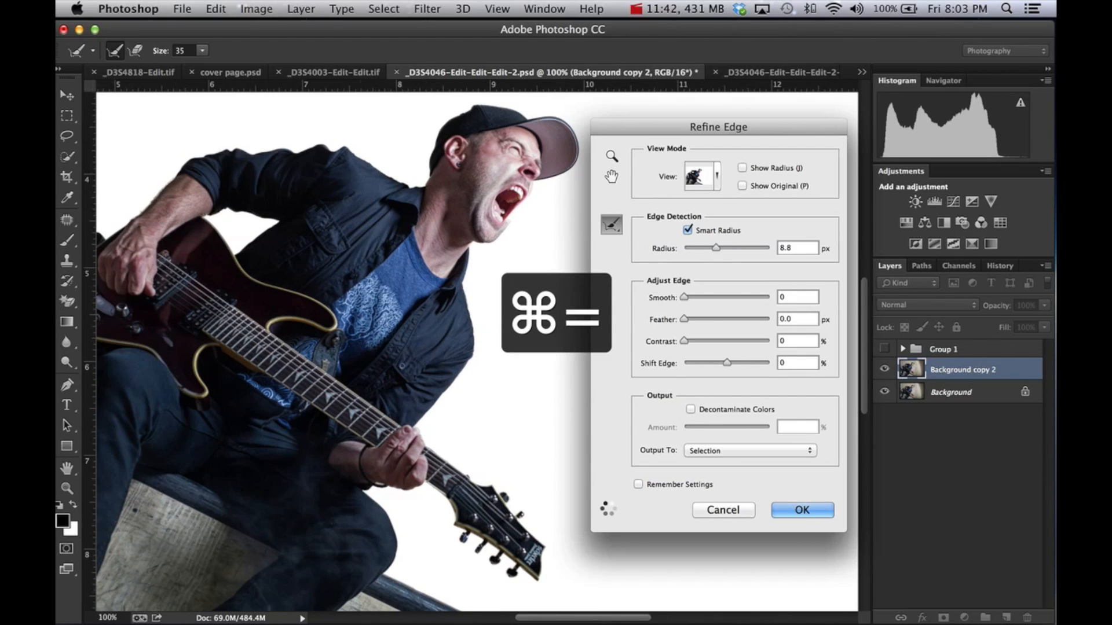
key("super+equal")
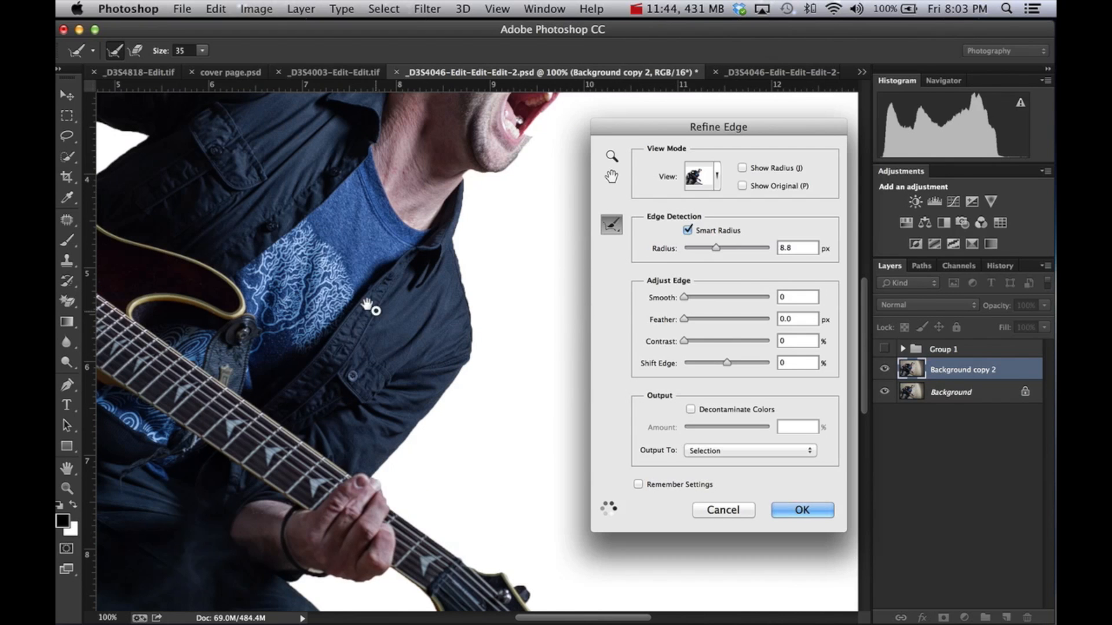
scroll(325, 191, "up", 5)
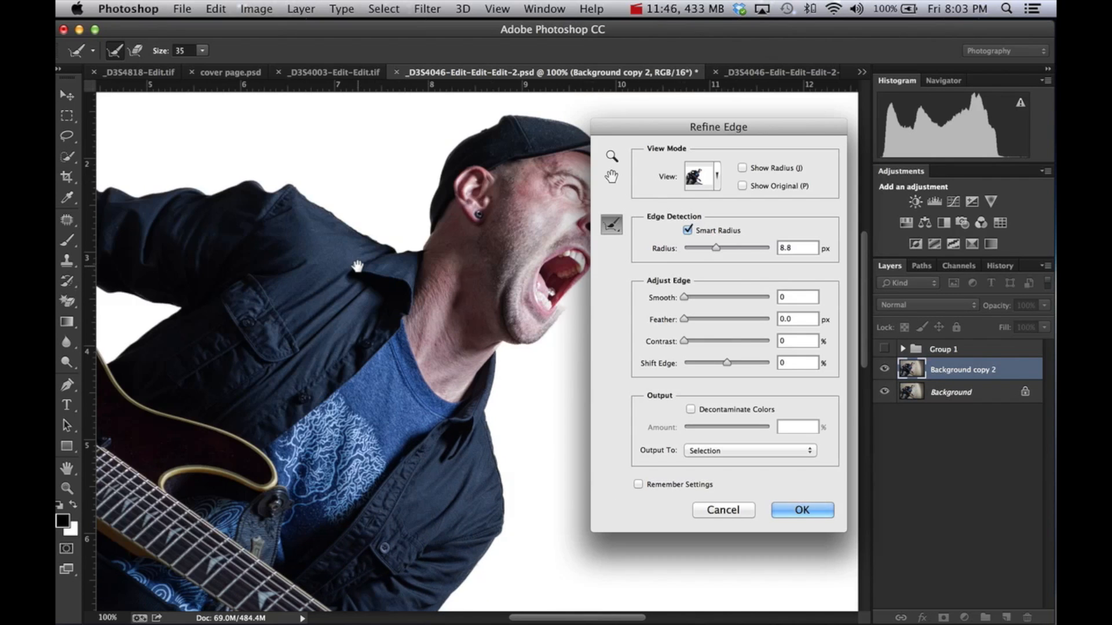
scroll(358, 266, "up", 5)
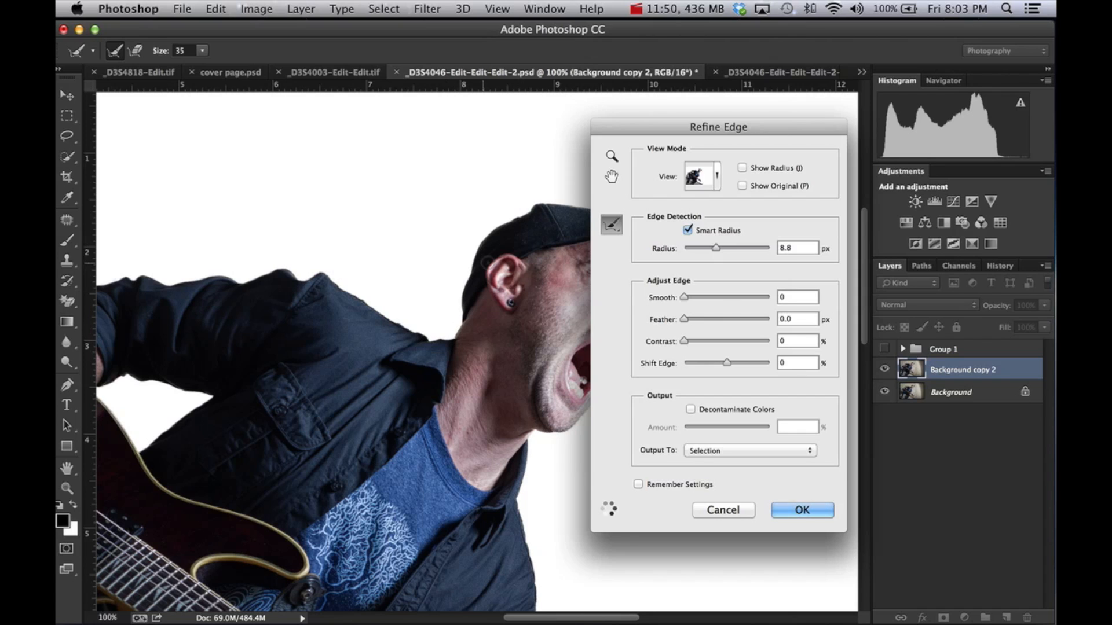
mouse_move(717, 249)
left_mouse_down()
mouse_move(695, 248)
mouse_move(712, 248)
left_mouse_up()
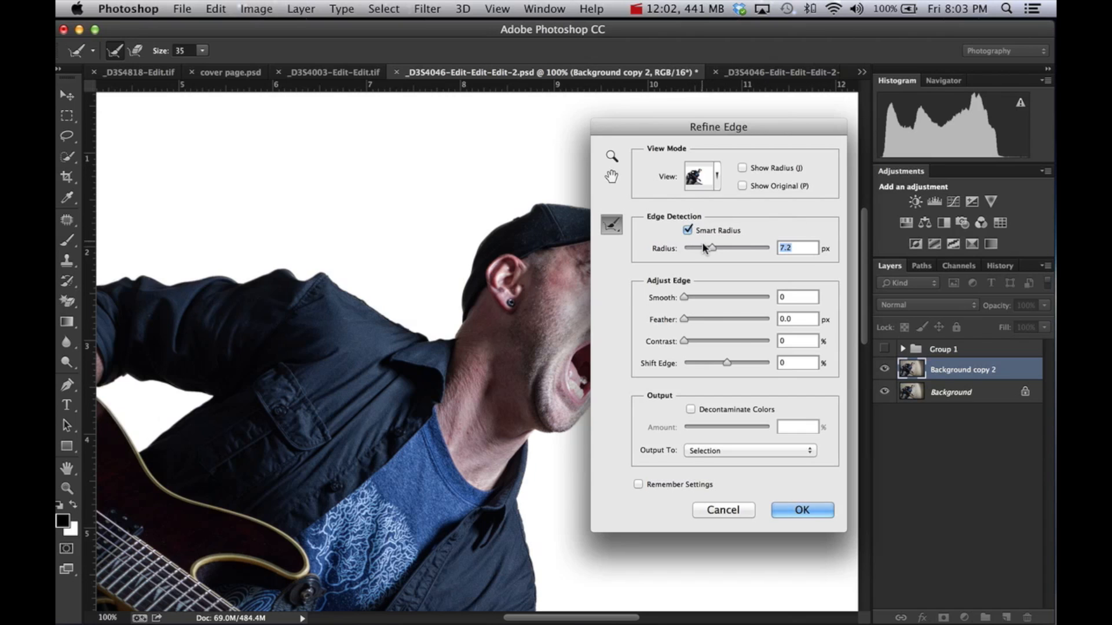
left_click_drag(713, 249, 707, 249)
left_click(612, 223)
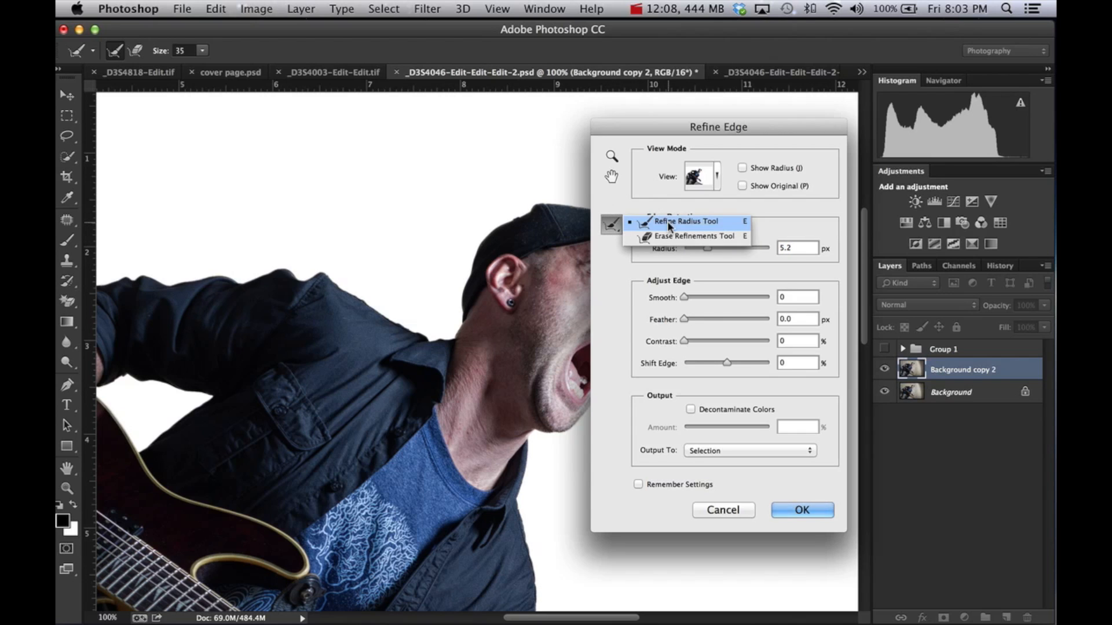
left_click(613, 227)
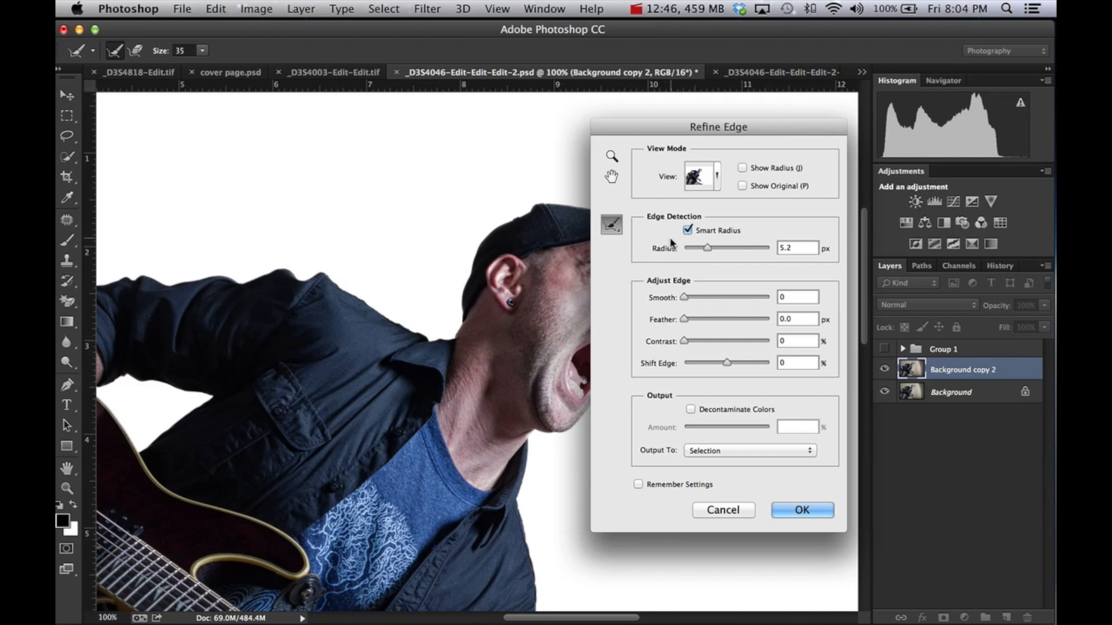
Set Smooth to 25 and Feather to 2.2 px with Smart Radius kept on, and preview the mask in Black & White.
left_click(687, 231)
left_click(689, 231)
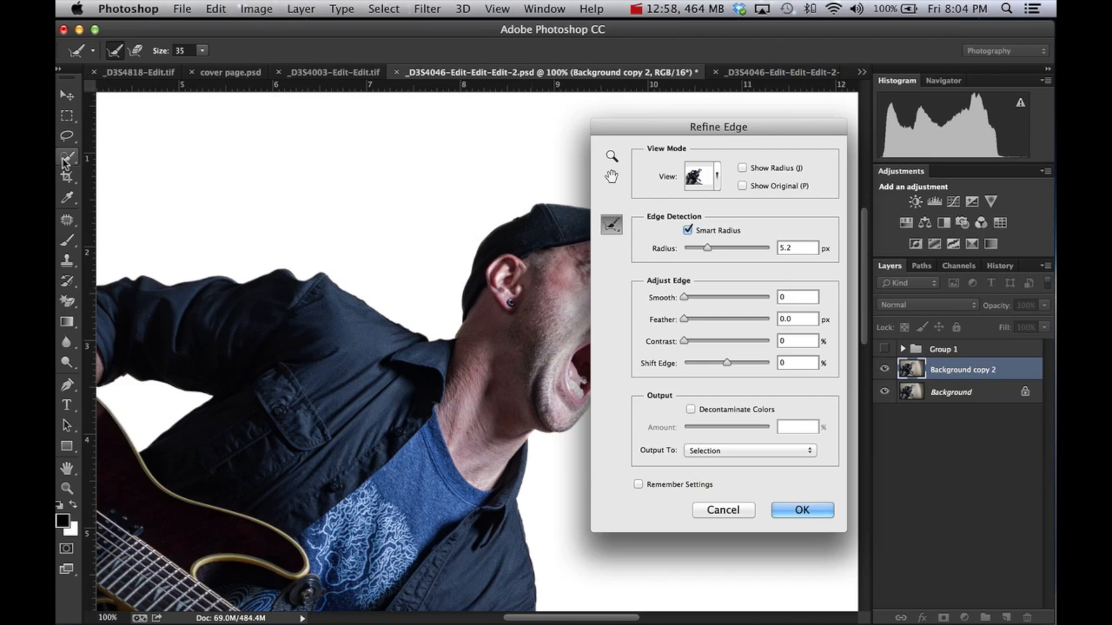
left_click(704, 298)
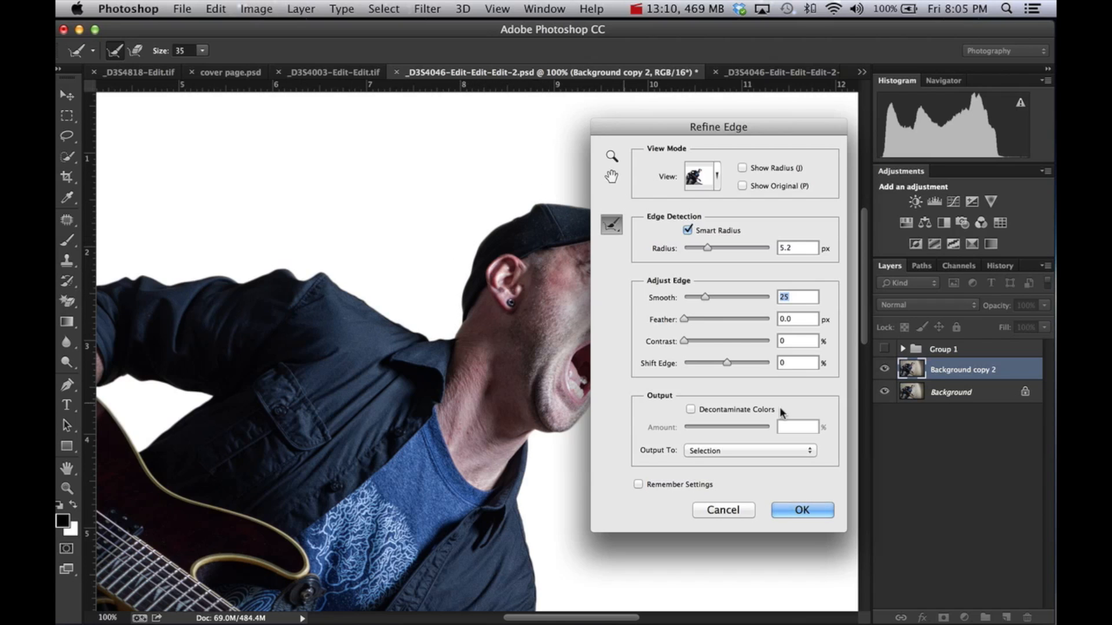
left_click(700, 321)
left_click_drag(699, 322, 696, 323)
left_click(718, 174)
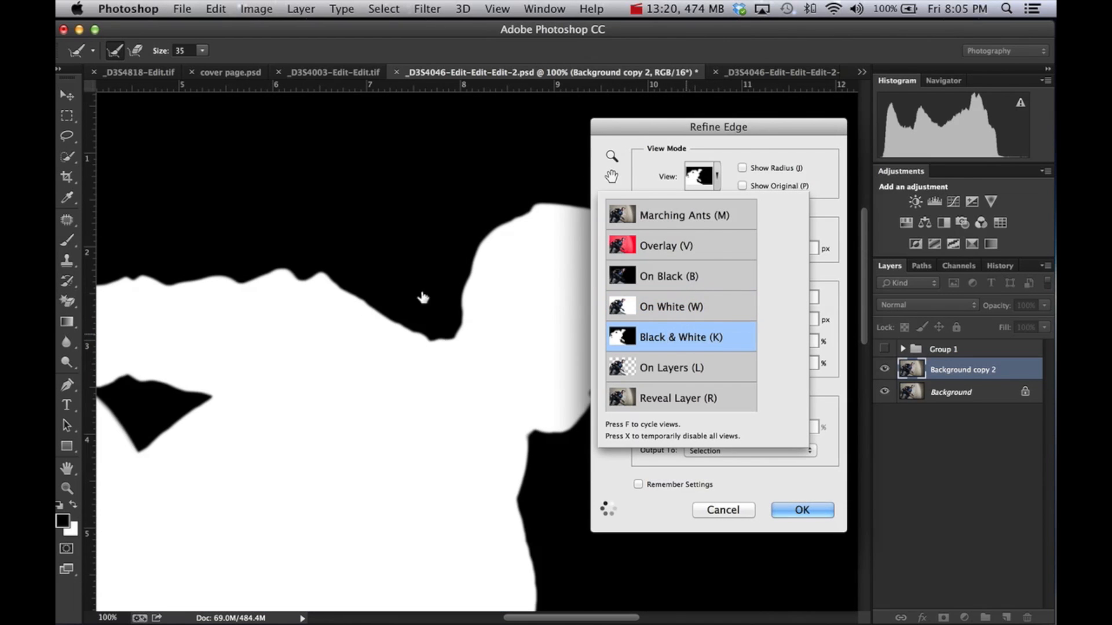
left_click(744, 163)
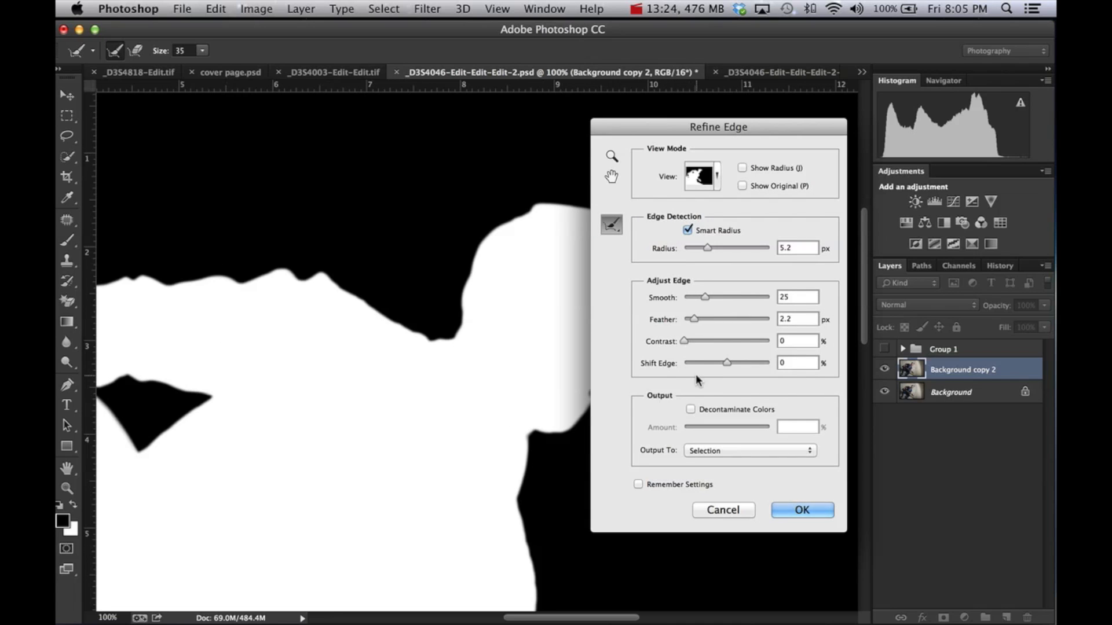
Set Shift Edge to +9%, decontaminate the edge colors at 50%, and output the refined selection as a new layer with layer mask.
left_click_drag(725, 365, 722, 365)
left_click(730, 361)
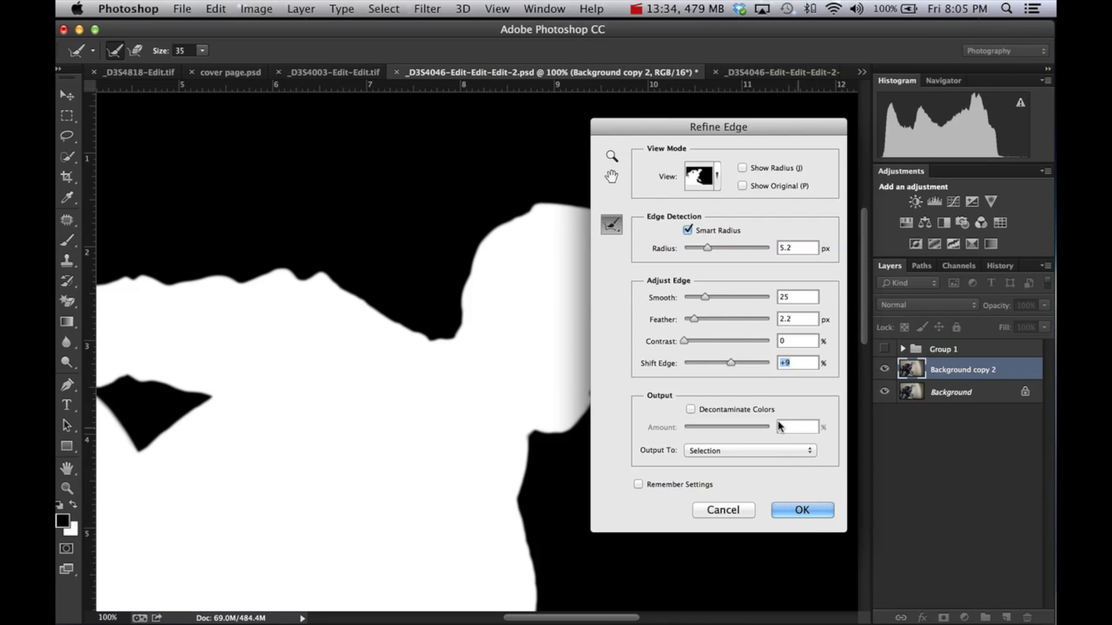
left_click(690, 409)
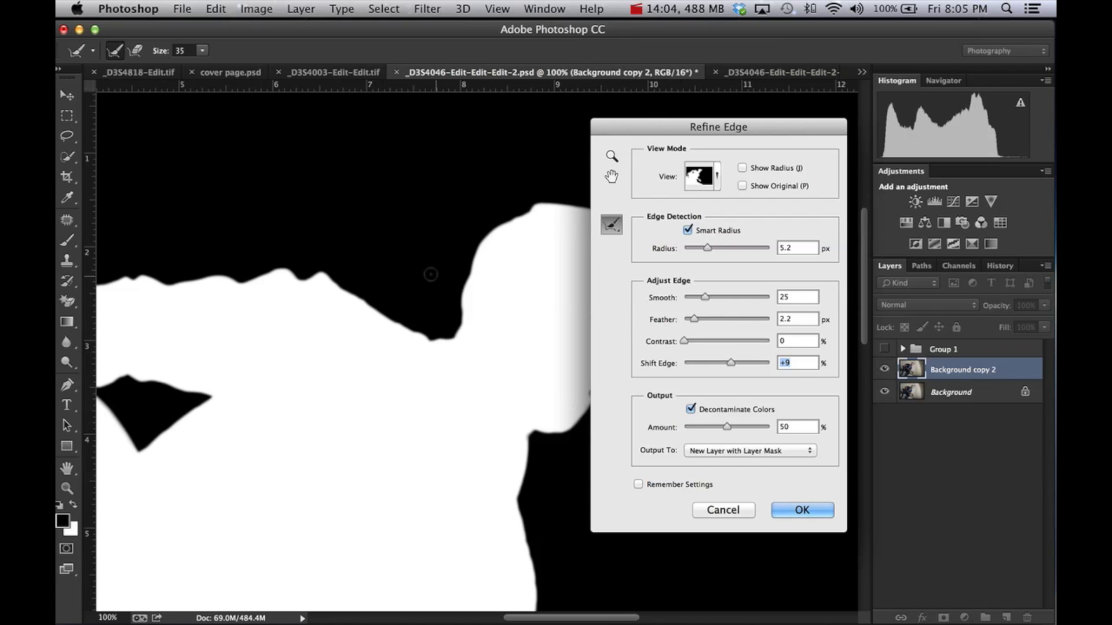
left_click(797, 512)
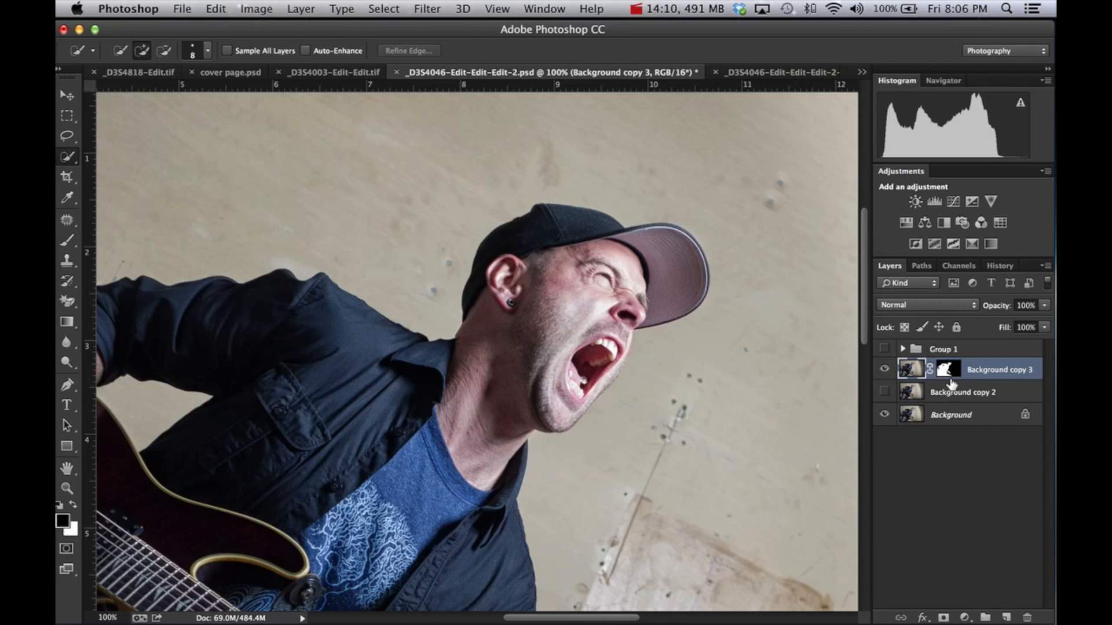
Add a new layer directly beneath the masked guitarist cutout and fill it with white.
left_click(885, 370)
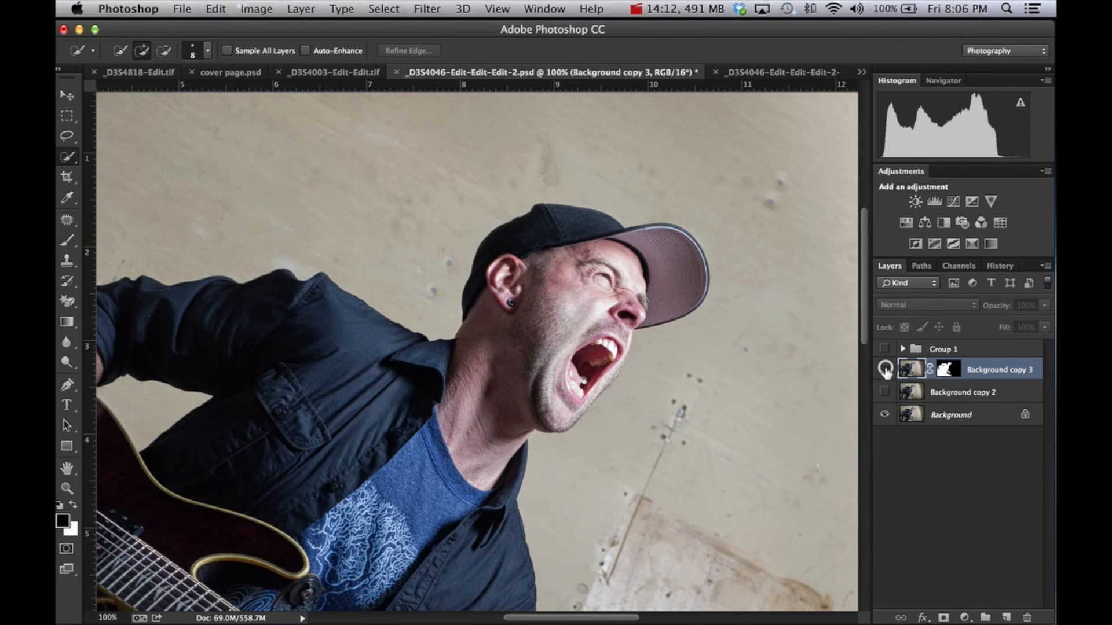
left_click(887, 371)
left_click(934, 392)
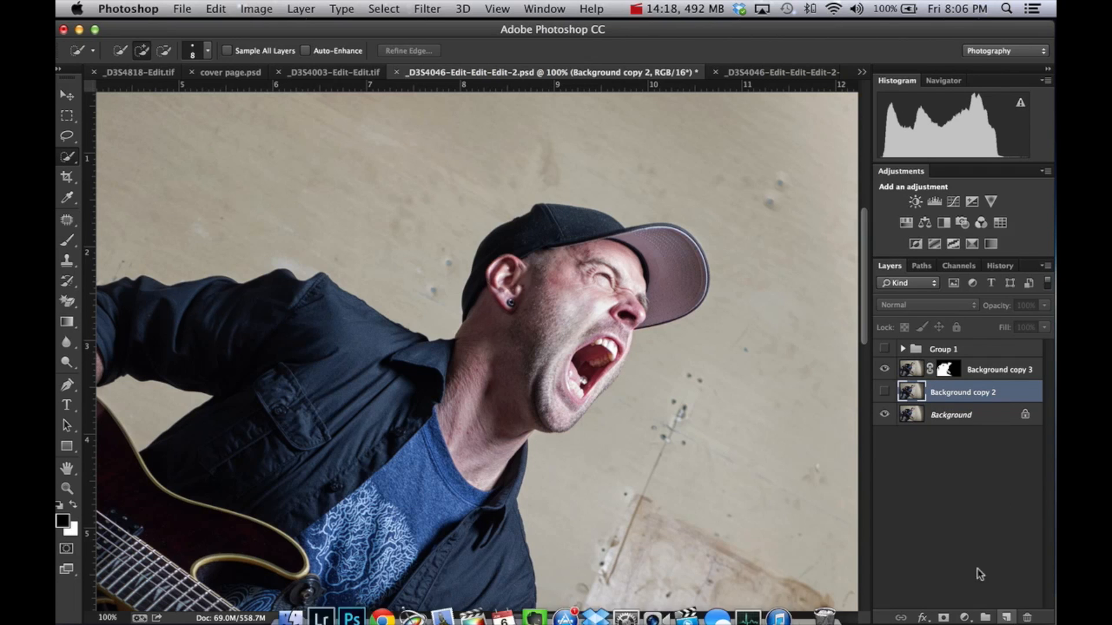
key("ctrl+alt+shift+n")
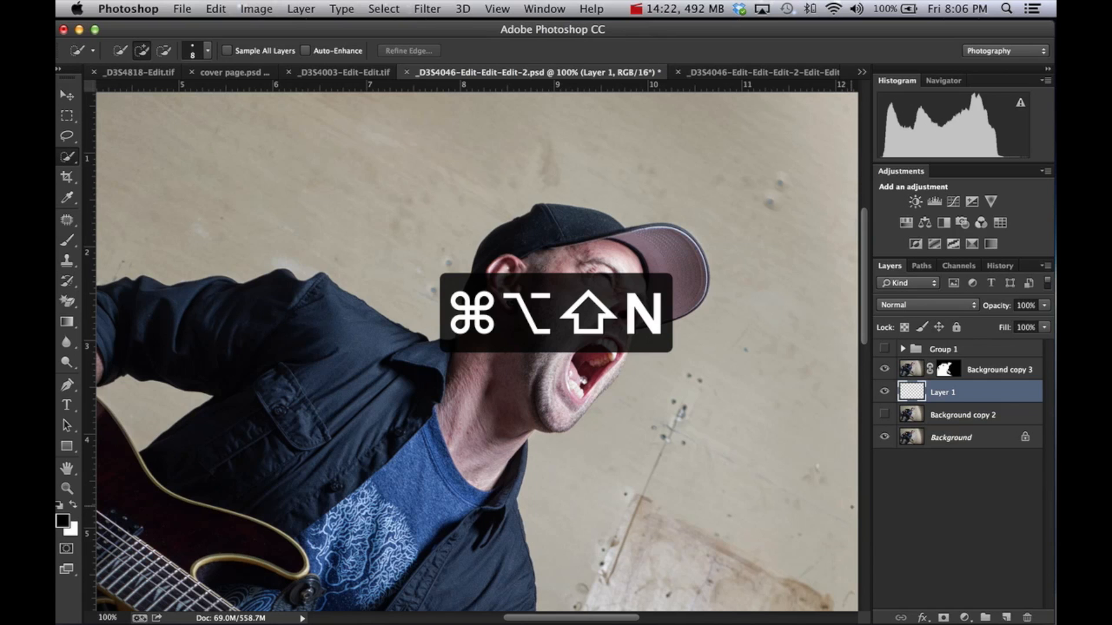
key("super+BackSpace")
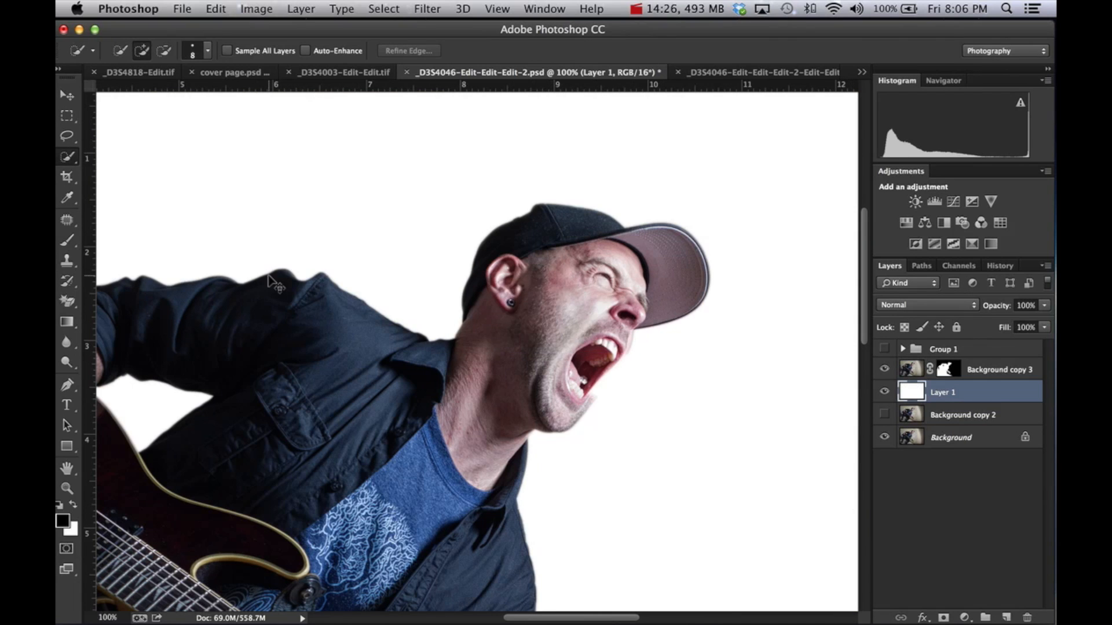
key("super+0")
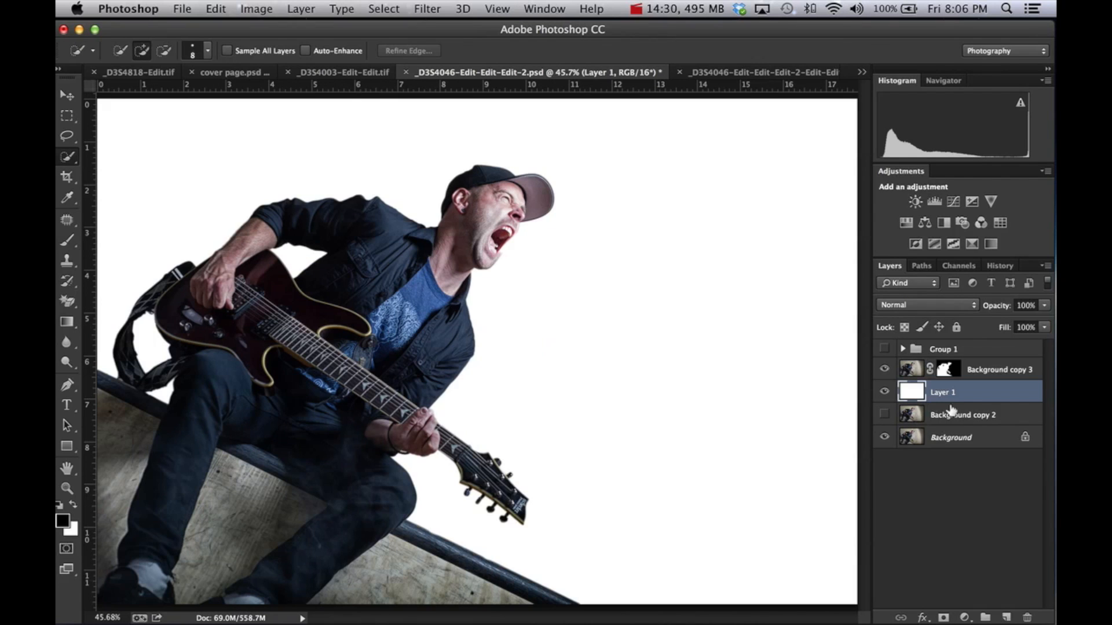
Hide Layer 1 and Background copy 3, and display Group 1 with its layers expanded.
left_click(884, 393)
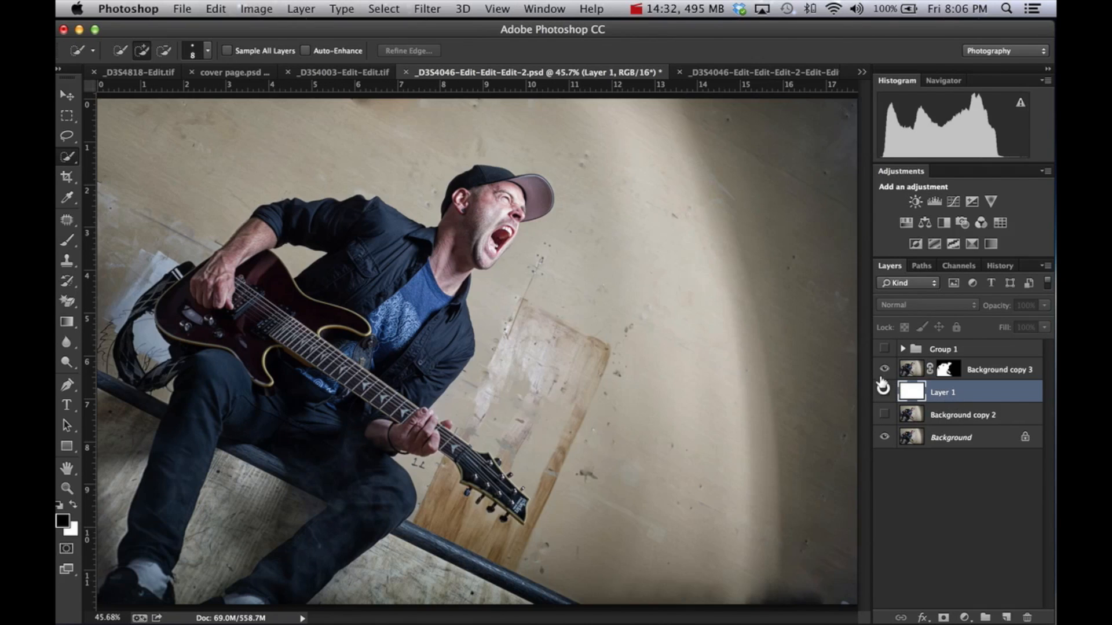
left_click(883, 371)
left_click(884, 348)
left_click(900, 350)
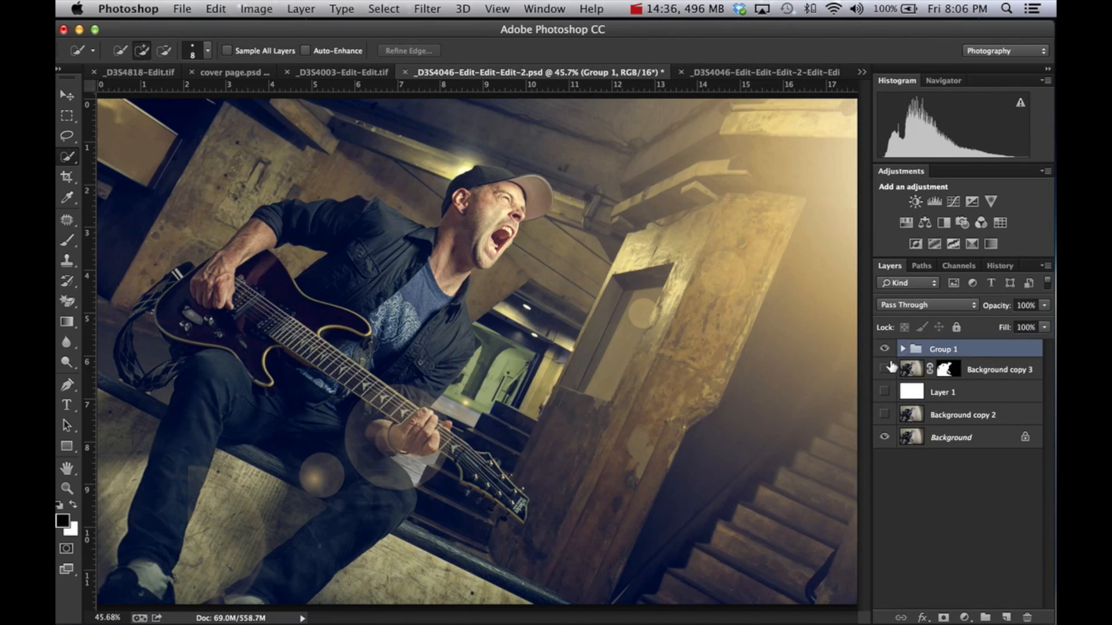
left_click(901, 349)
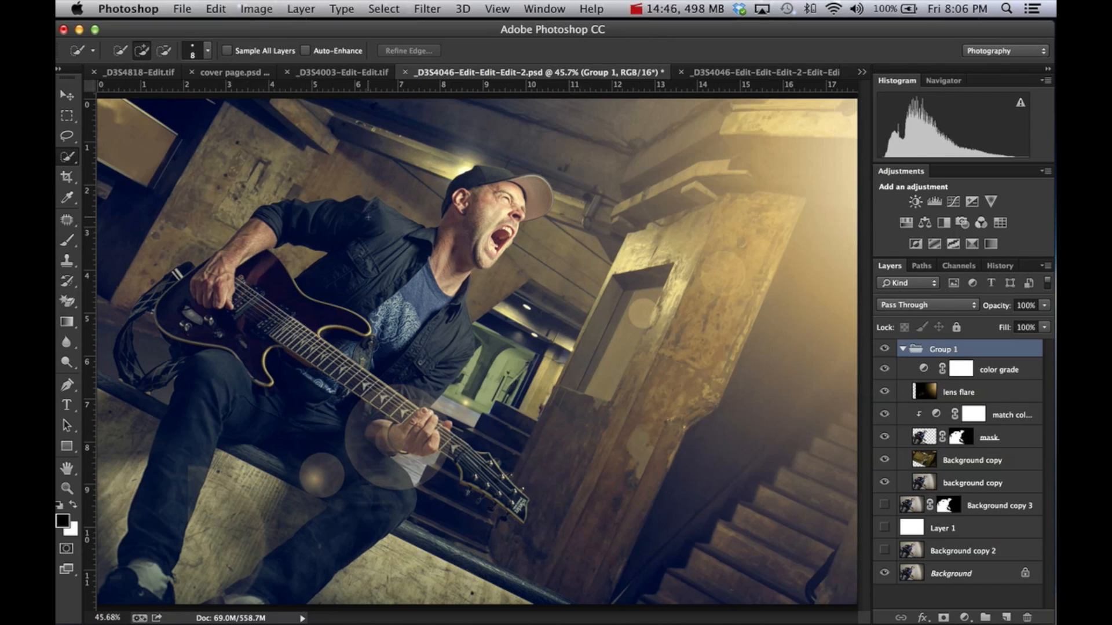
Compare the photo with and without Group 1, leaving the group hidden and collapsed.
left_click(885, 349)
left_click(885, 349)
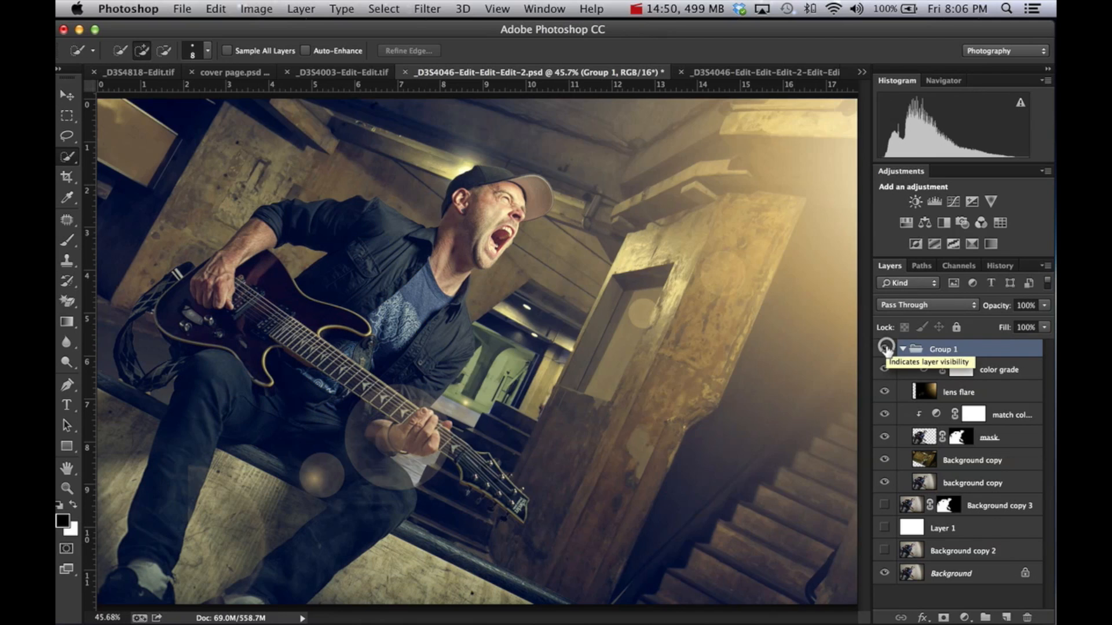
left_click(885, 349)
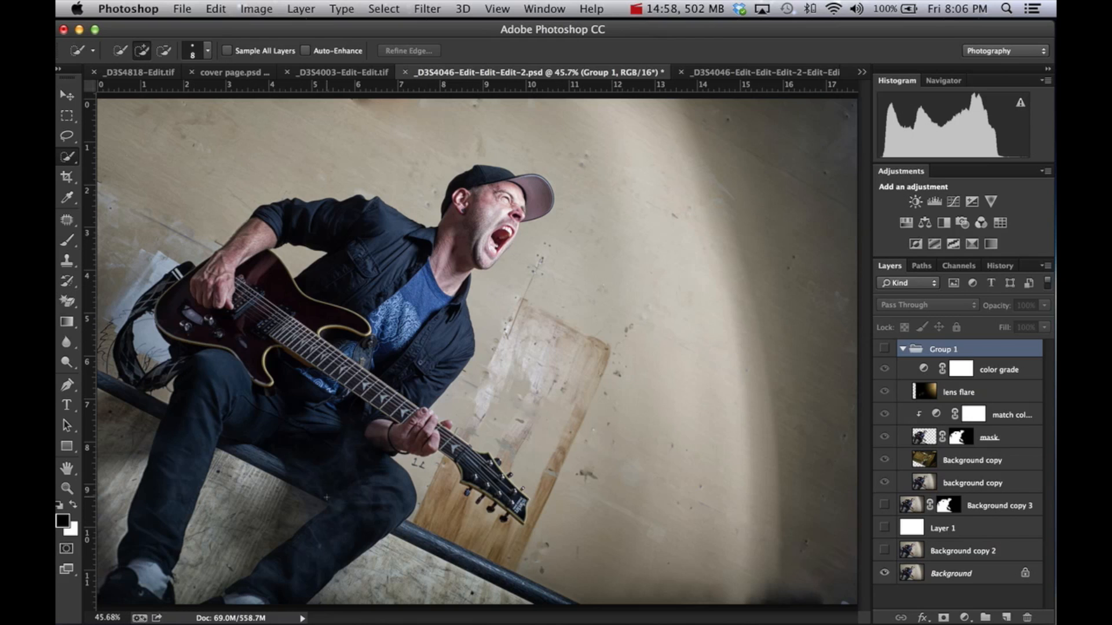
left_click(885, 349)
left_click(884, 350)
left_click(903, 349)
Delete the layers Background copy 3, Layer 1 and Background copy 2.
left_click(967, 372)
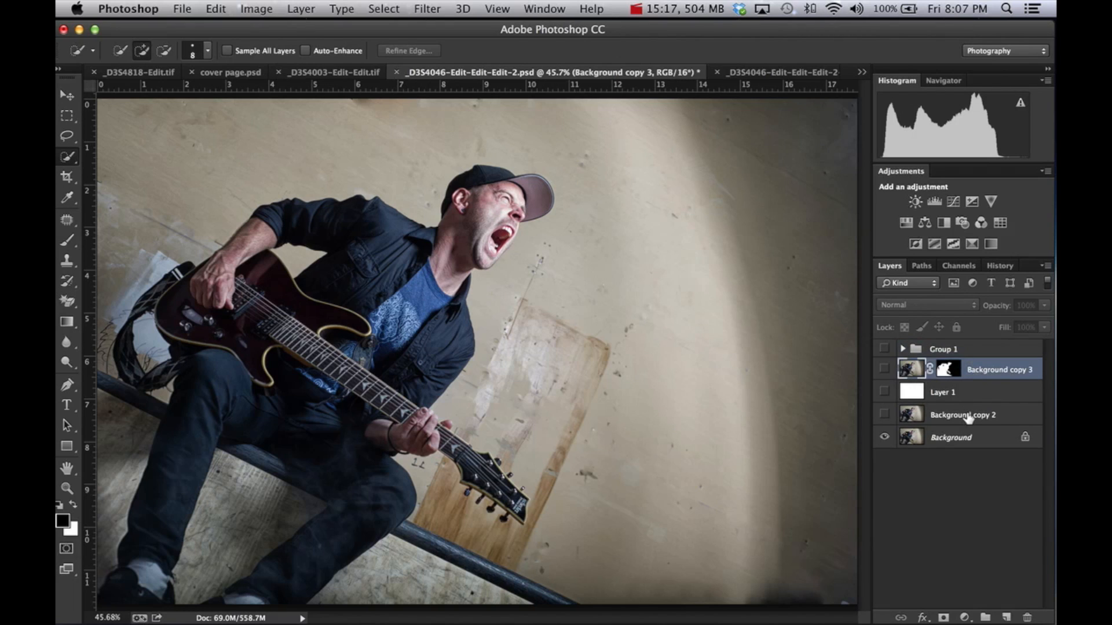
left_click(968, 416, "shift")
right_click(983, 373)
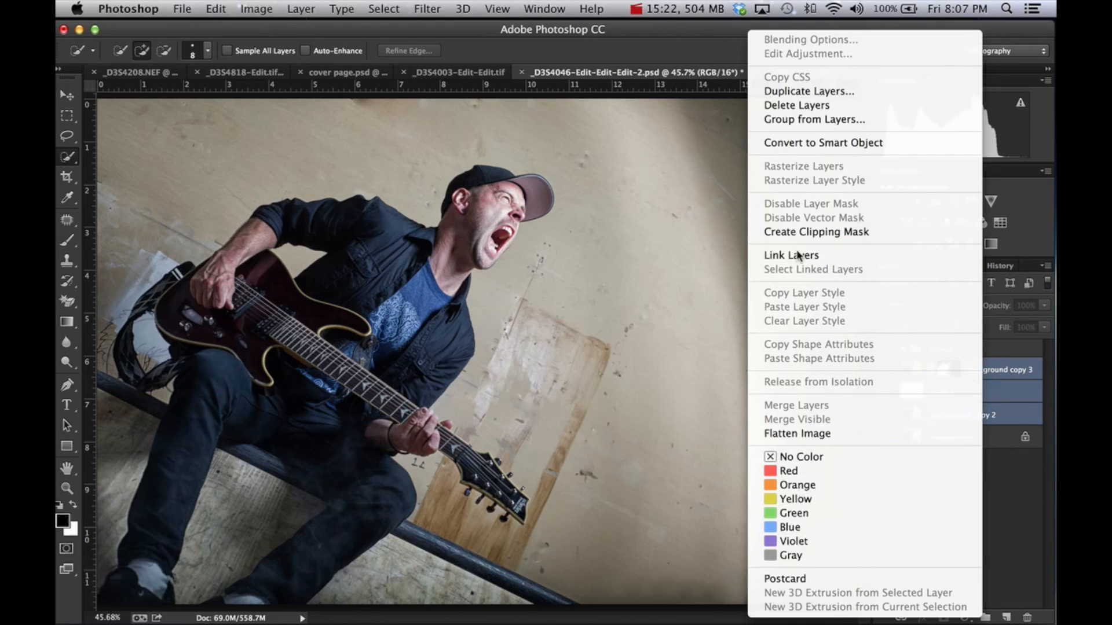
left_click(843, 106)
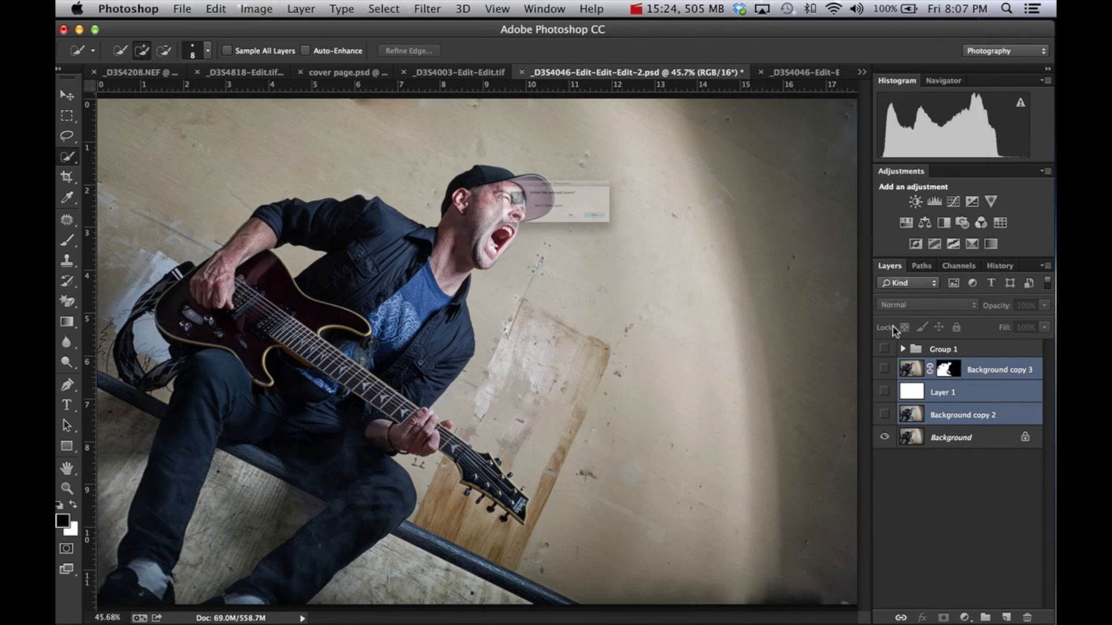
left_click(687, 243)
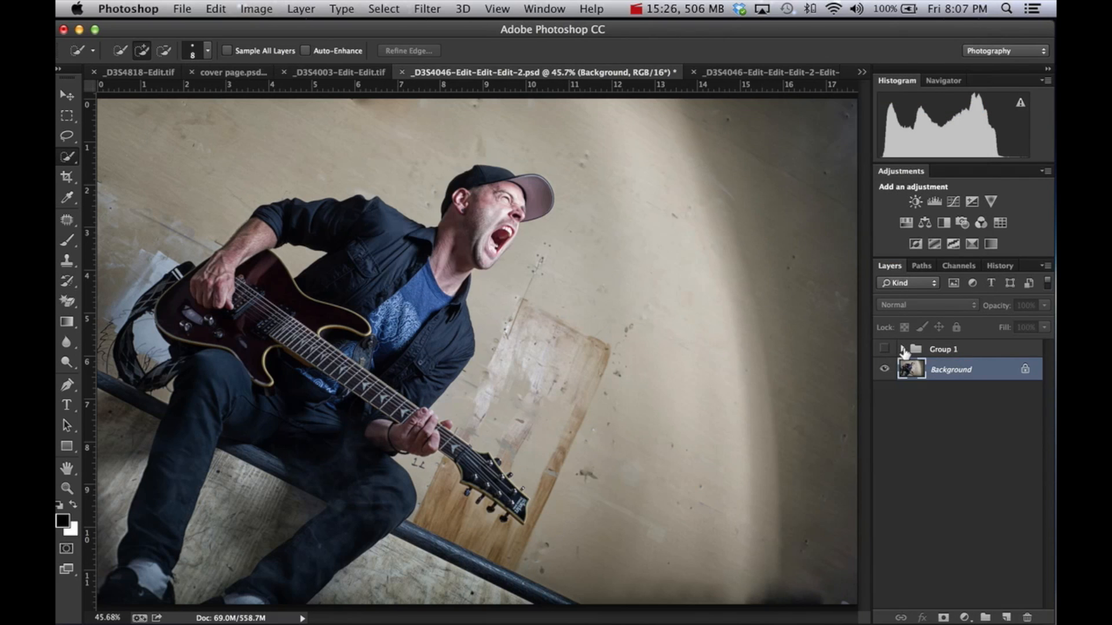
Show and expand Group 1, and hide its Background copy, lens flare, color grade and mask layers.
left_click(903, 349)
left_click(884, 348)
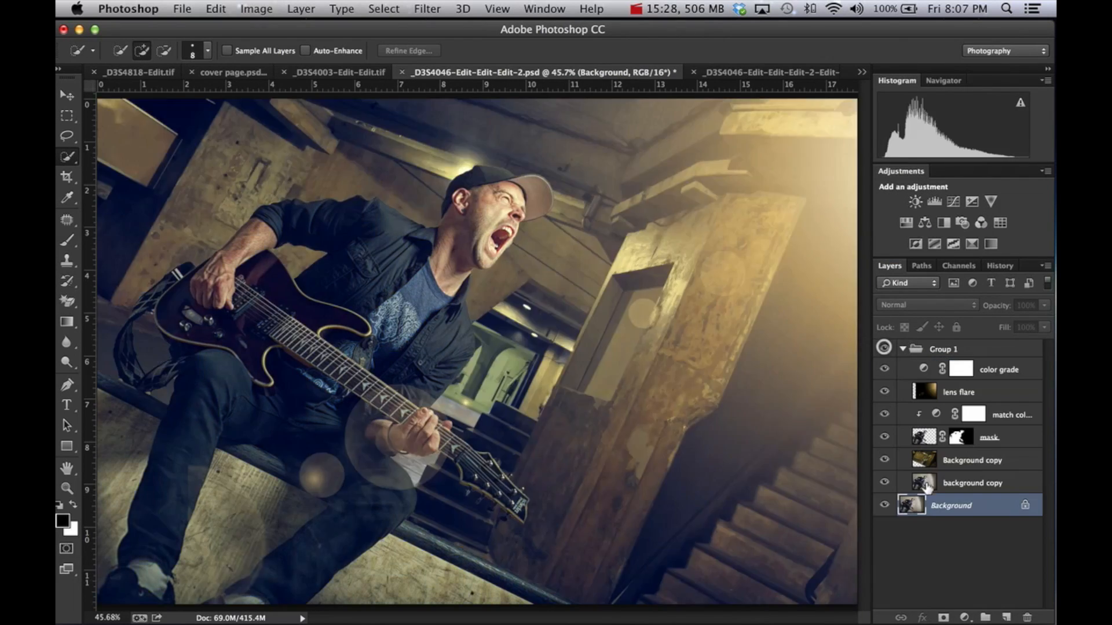
left_click(885, 460)
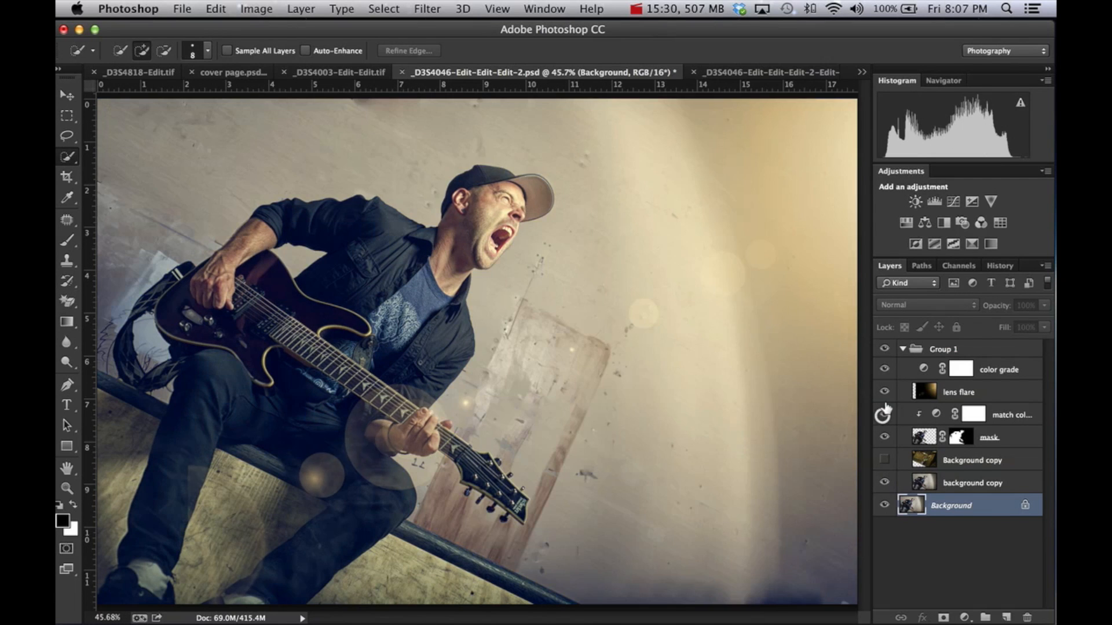
left_click(884, 392)
left_click(884, 369)
left_click(884, 437)
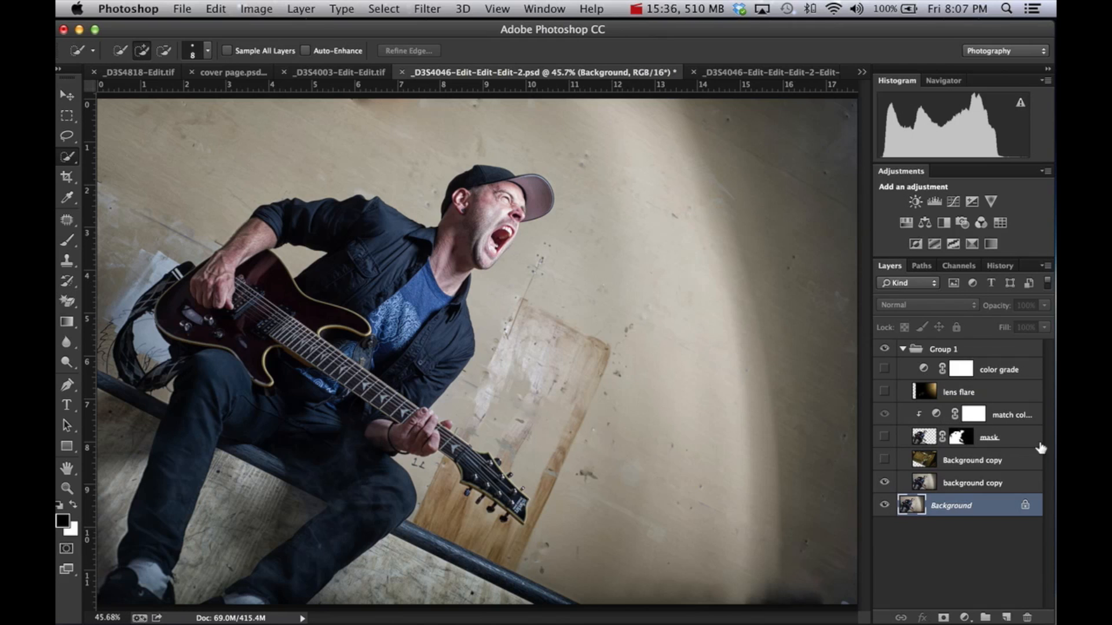
Show the replacement Background copy and the mask layer in Group 1, and hide the match colour grade adjustment.
left_click(884, 437)
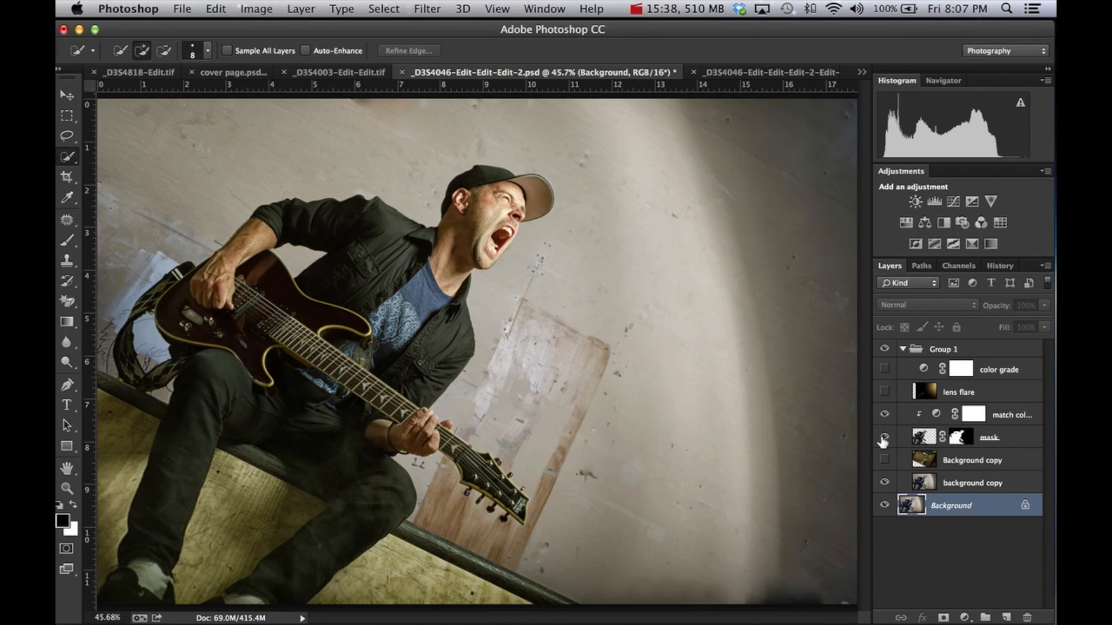
left_click(884, 437)
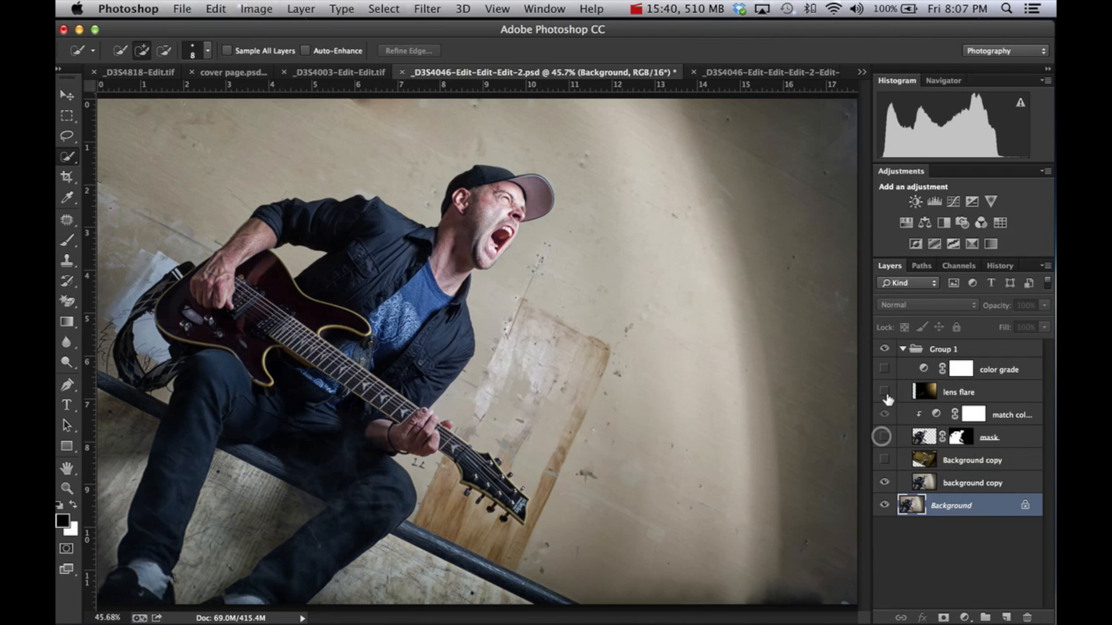
left_click(883, 460)
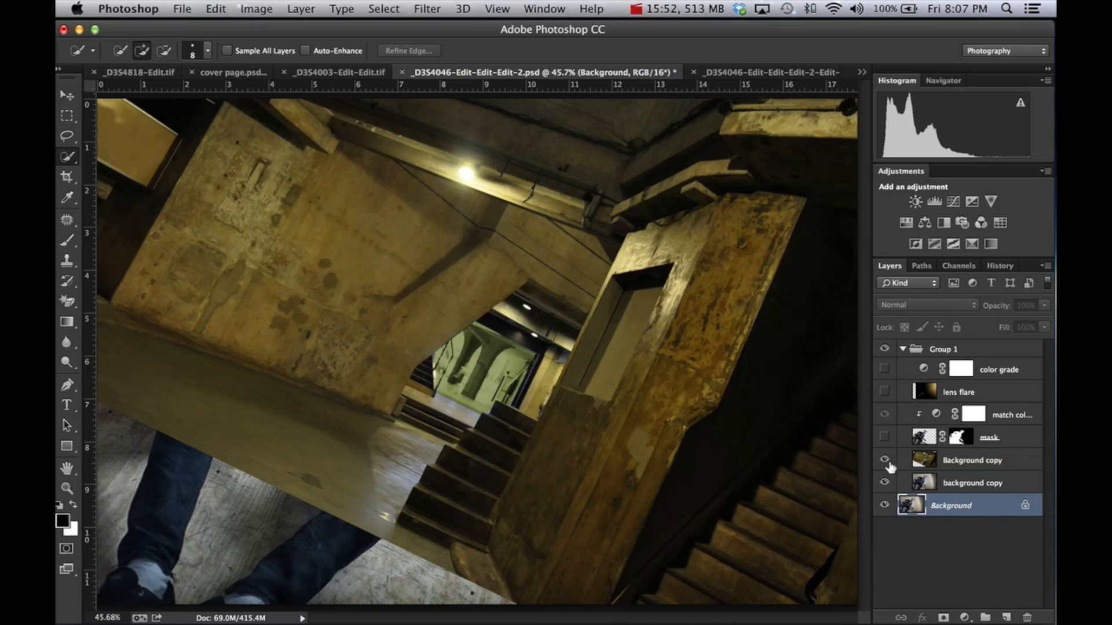
left_click(884, 437)
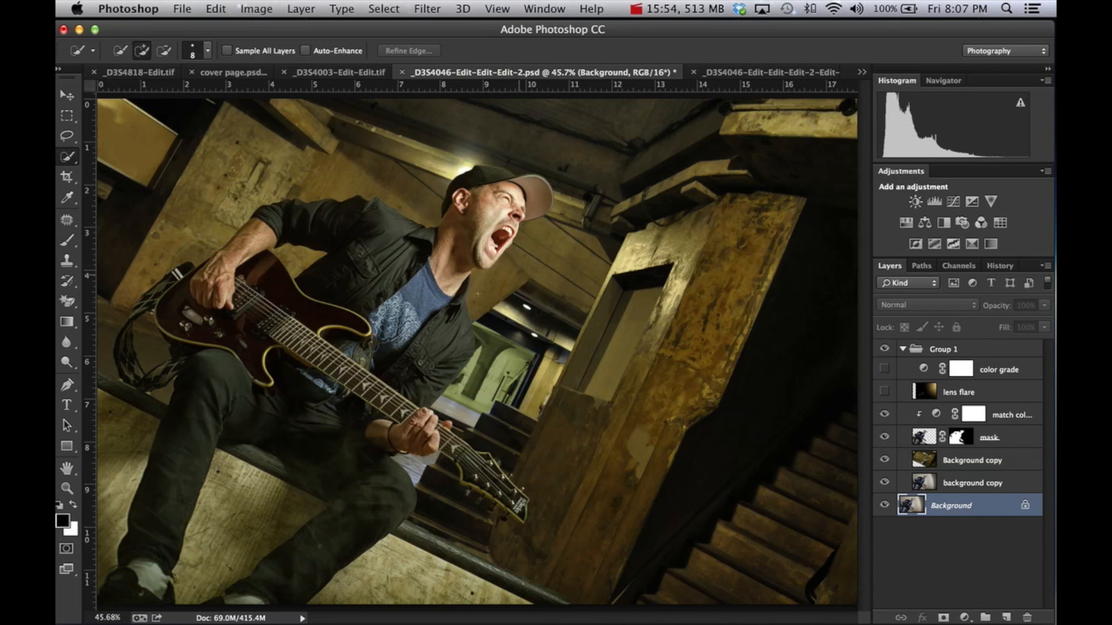
left_click(885, 414)
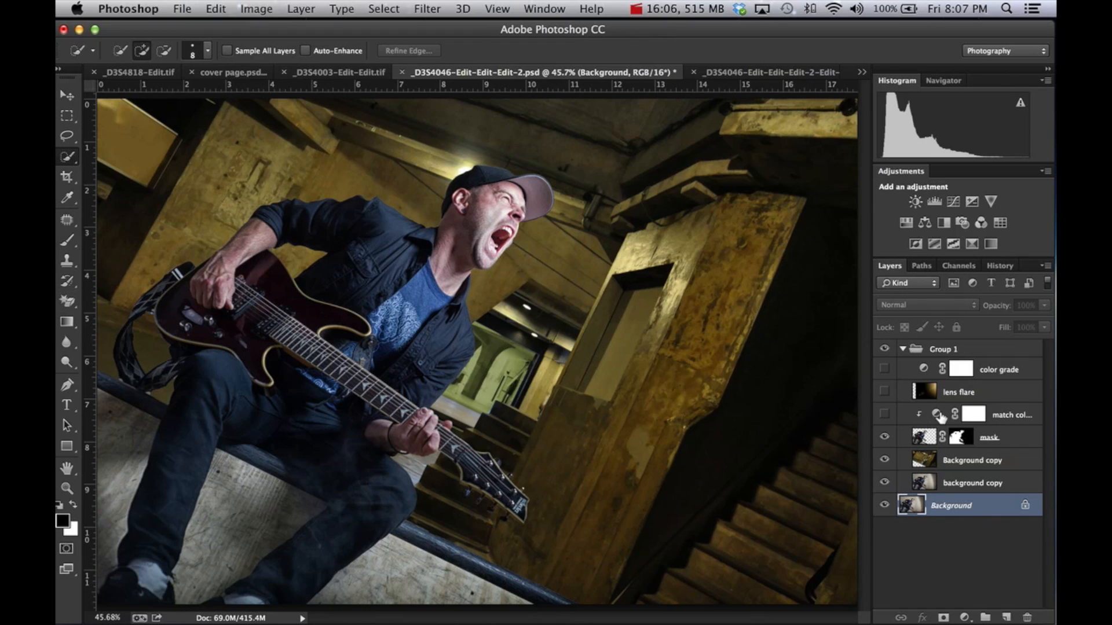
Add a Curves adjustment directly above the mask layer in Group 1 and clip it to that layer.
left_click(1003, 417)
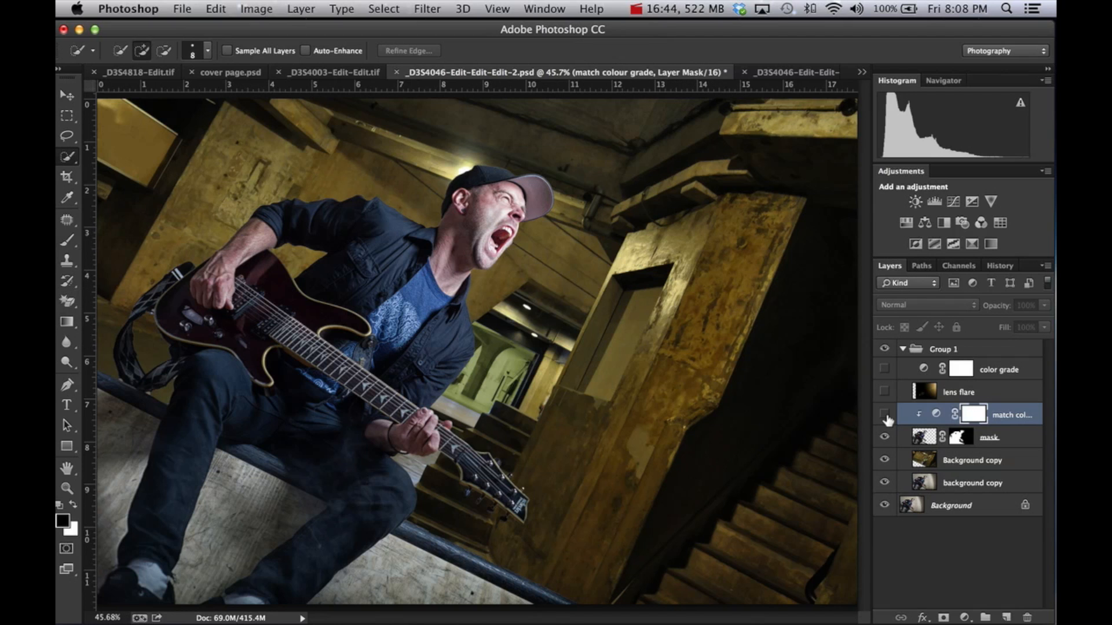
left_click(1008, 440)
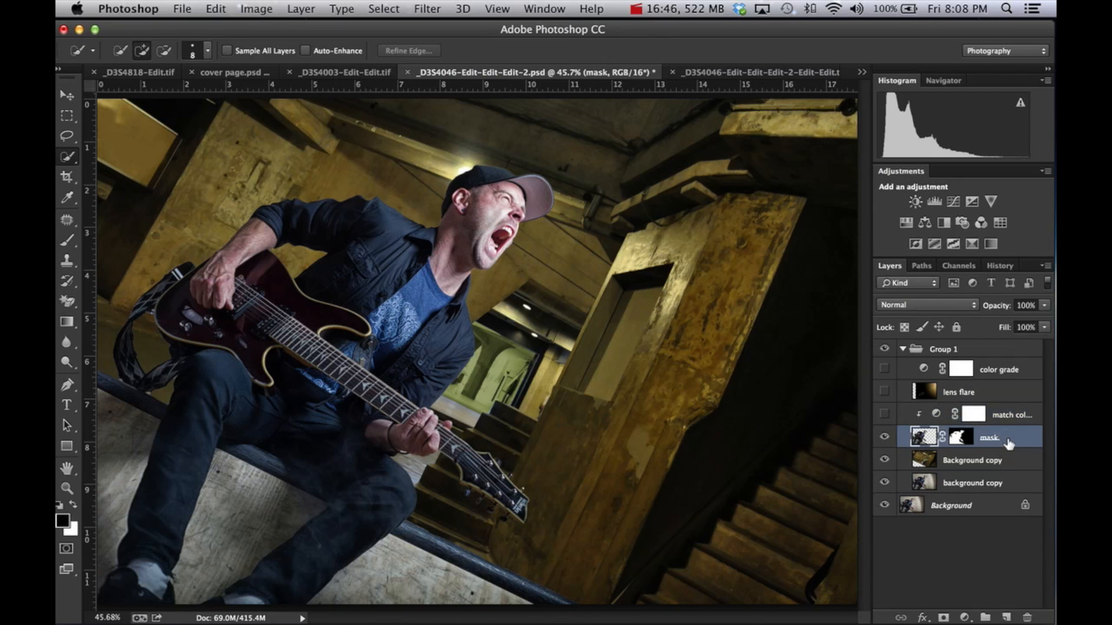
left_click(885, 414)
left_click(885, 414)
left_click(954, 201)
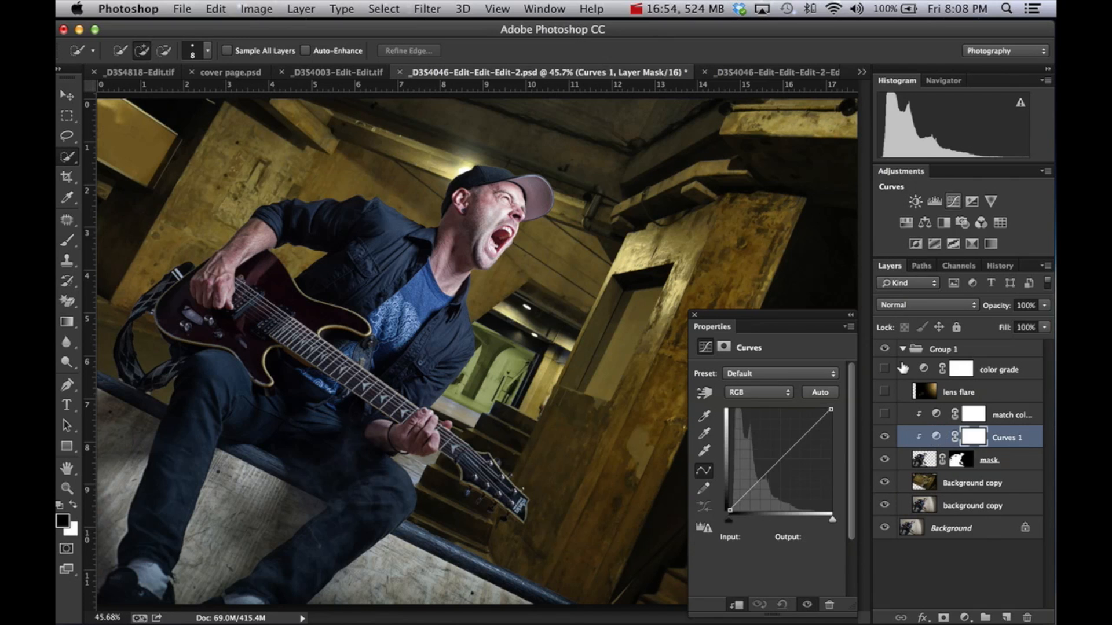
left_click(737, 607)
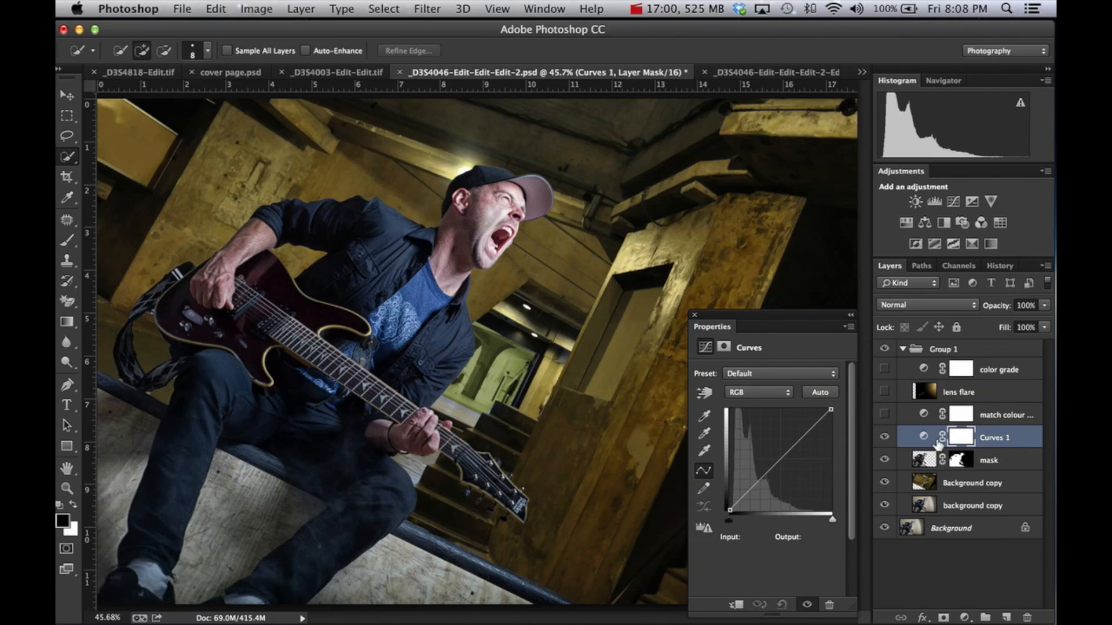
left_click(736, 604)
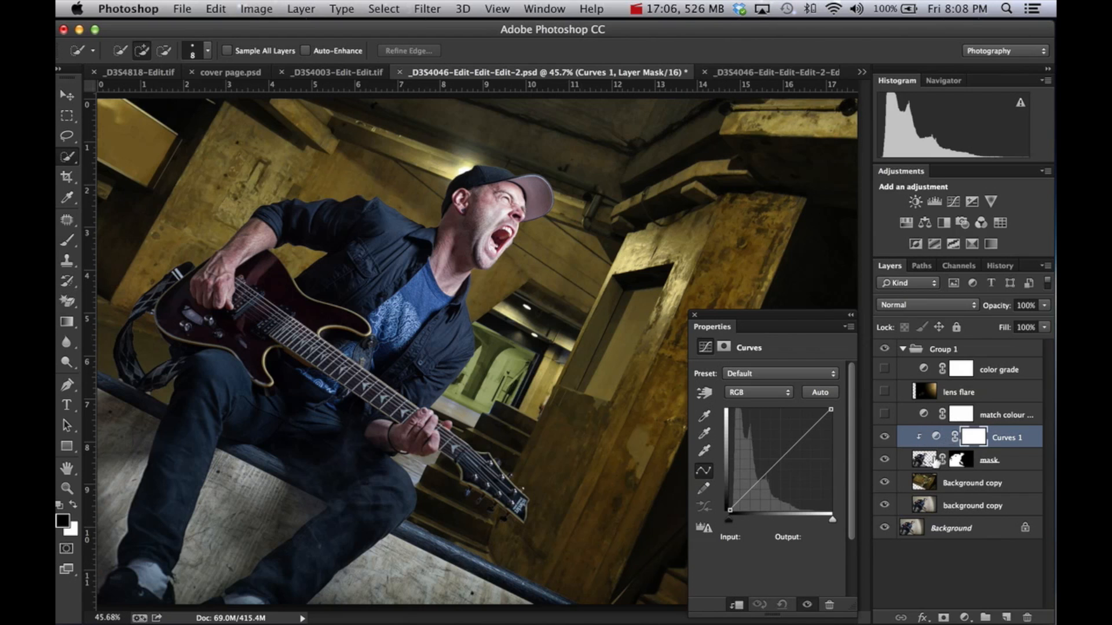
Switch the Curves adjustment to the Blue channel, try its black point at input 40, and restore the straight curve.
left_click(739, 395)
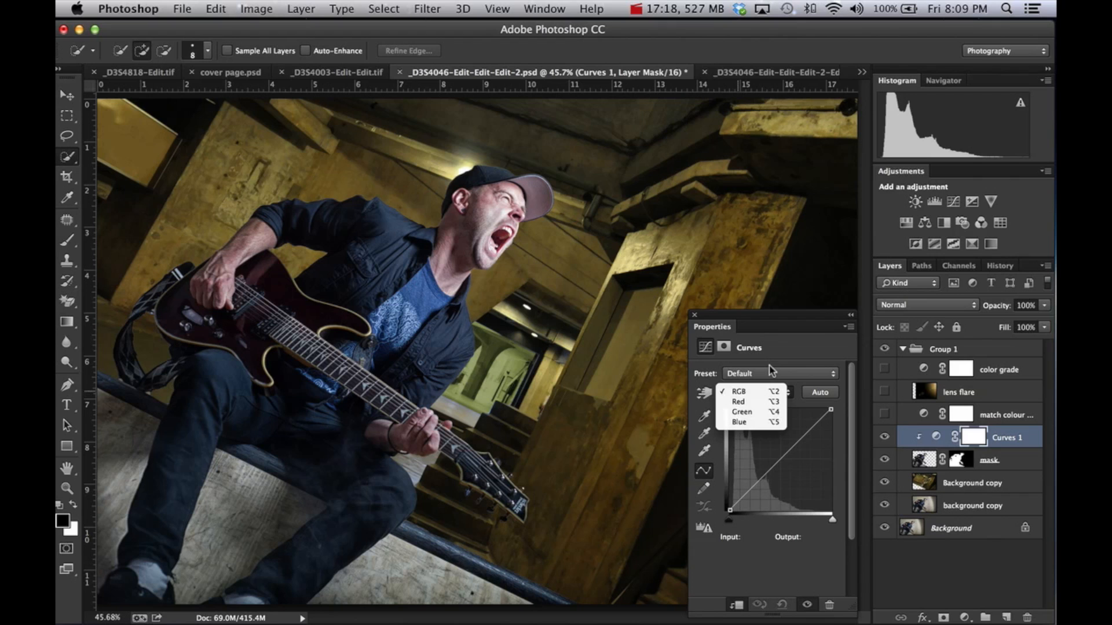
left_click(756, 424)
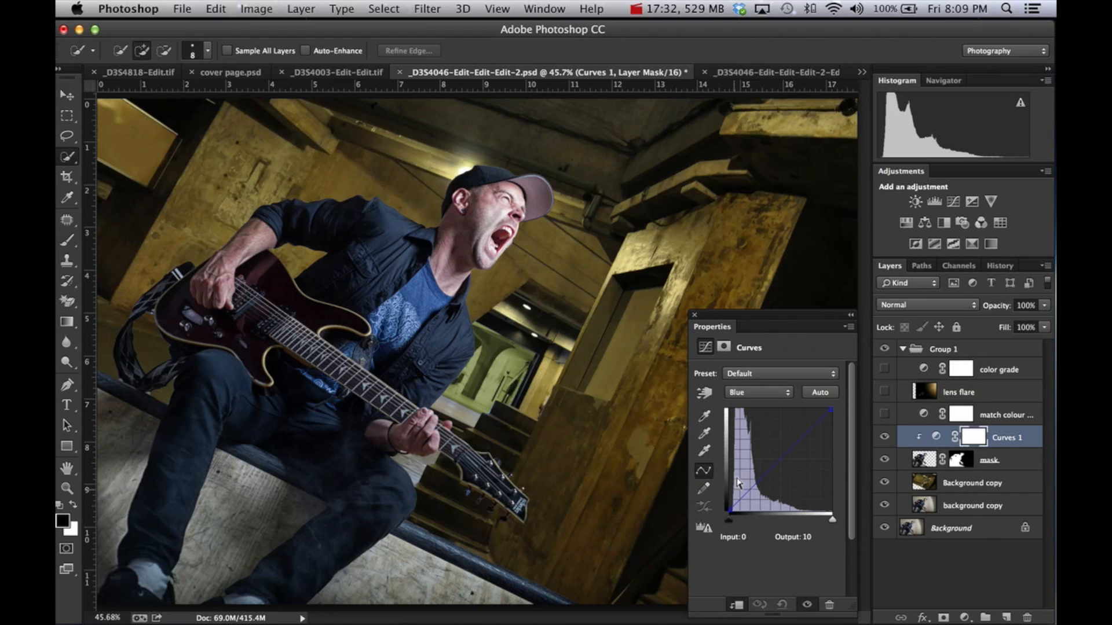
mouse_move(729, 513)
left_mouse_down()
mouse_move(728, 487)
mouse_move(730, 513)
mouse_move(747, 516)
left_mouse_up()
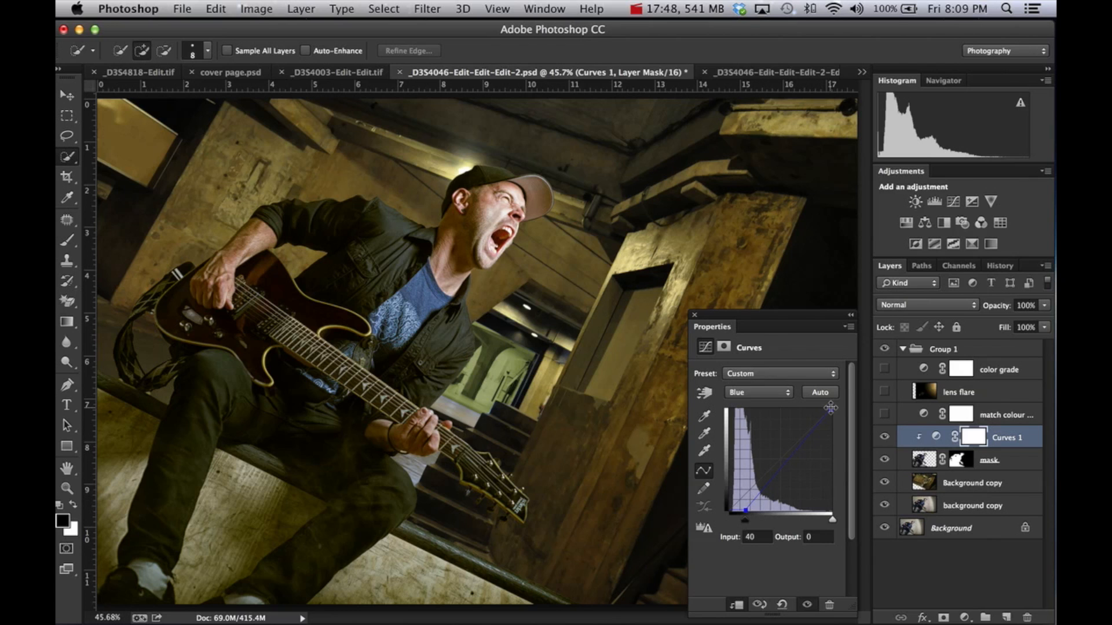
left_click_drag(745, 511, 730, 511)
mouse_move(832, 410)
left_mouse_down()
mouse_move(833, 452)
mouse_move(835, 409)
left_mouse_up()
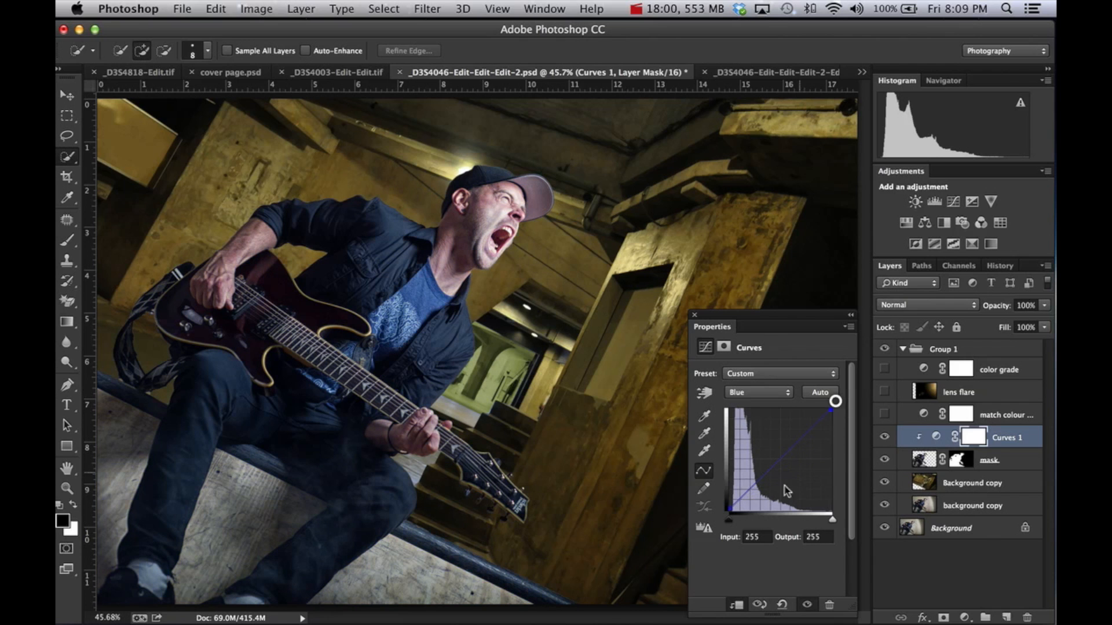
Set the Blue curve's black point to about input 32, output 0, and its white point to output 227.
left_click_drag(730, 512, 750, 515)
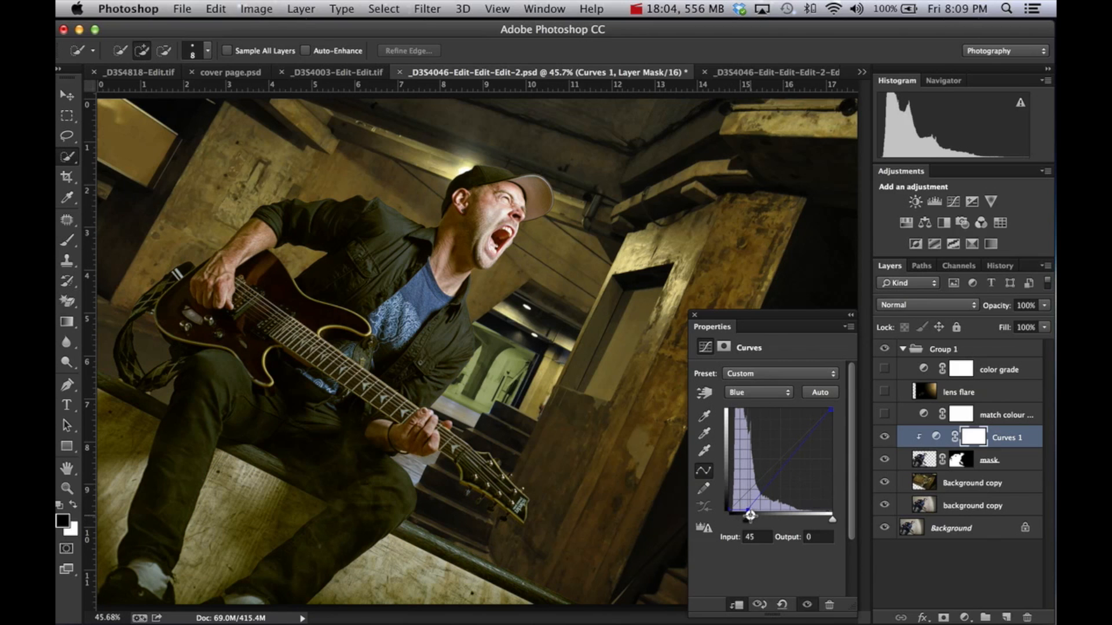
left_click_drag(750, 515, 738, 512)
left_click_drag(831, 410, 834, 421)
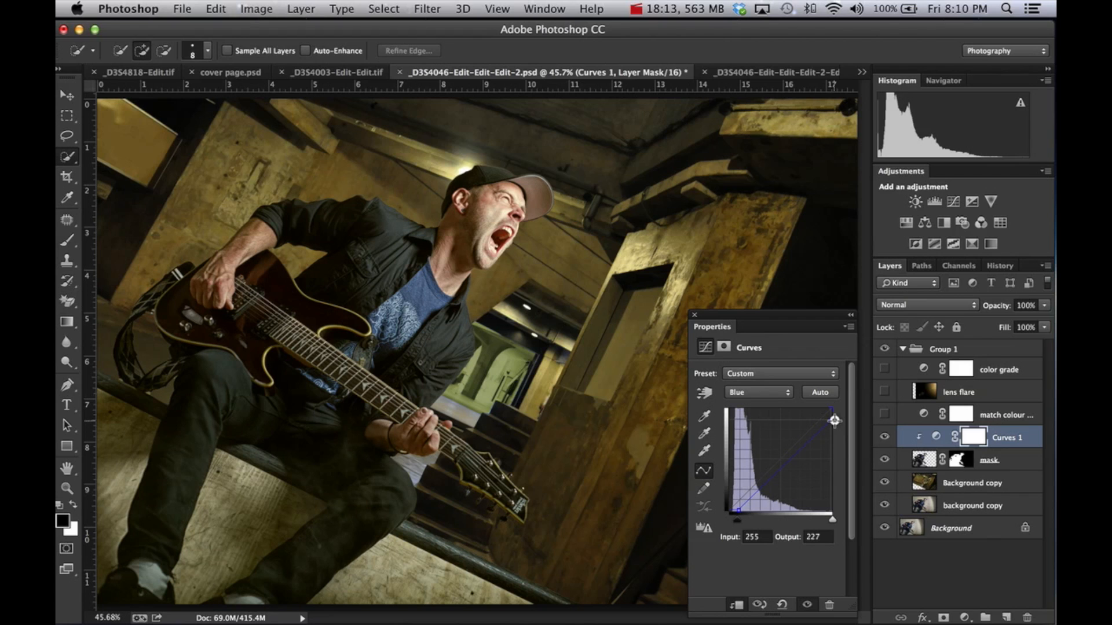
left_click_drag(739, 511, 743, 512)
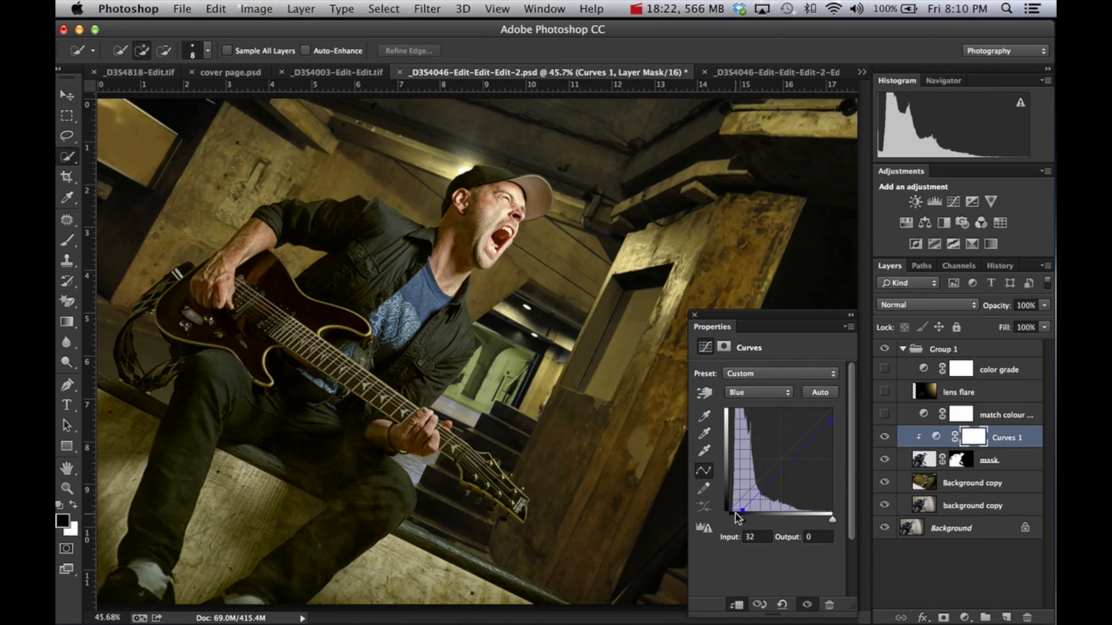
left_click_drag(742, 511, 742, 509)
left_click(694, 315)
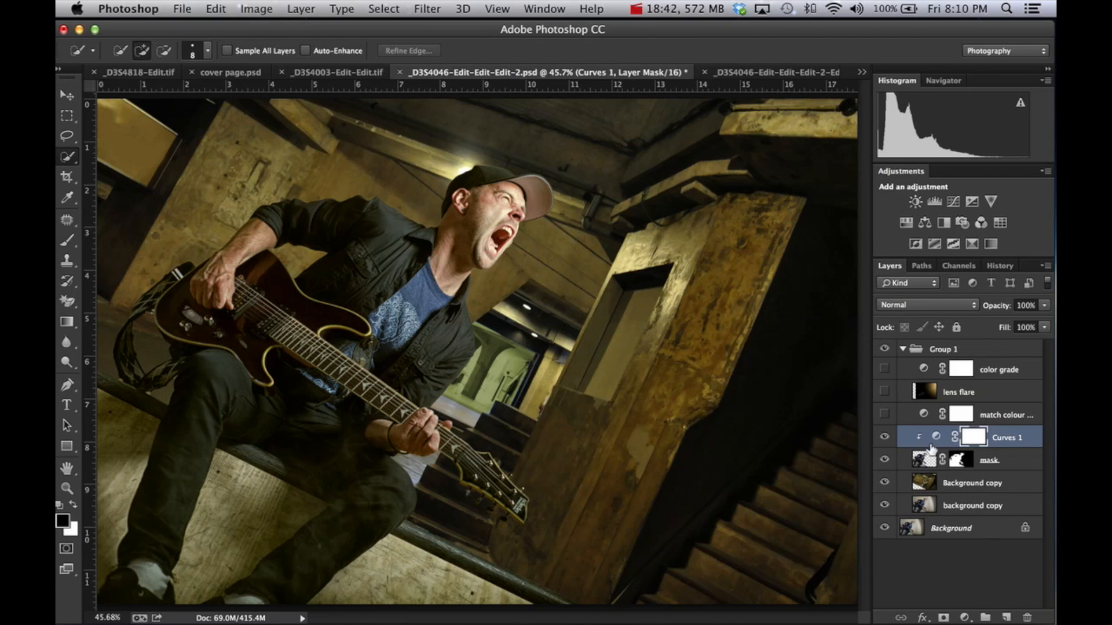
Compare the Curves 1 adjustment with the match colour grade adjustment by toggling their visibility, leaving both hidden.
left_click(884, 437)
left_click(885, 414)
left_click(884, 414)
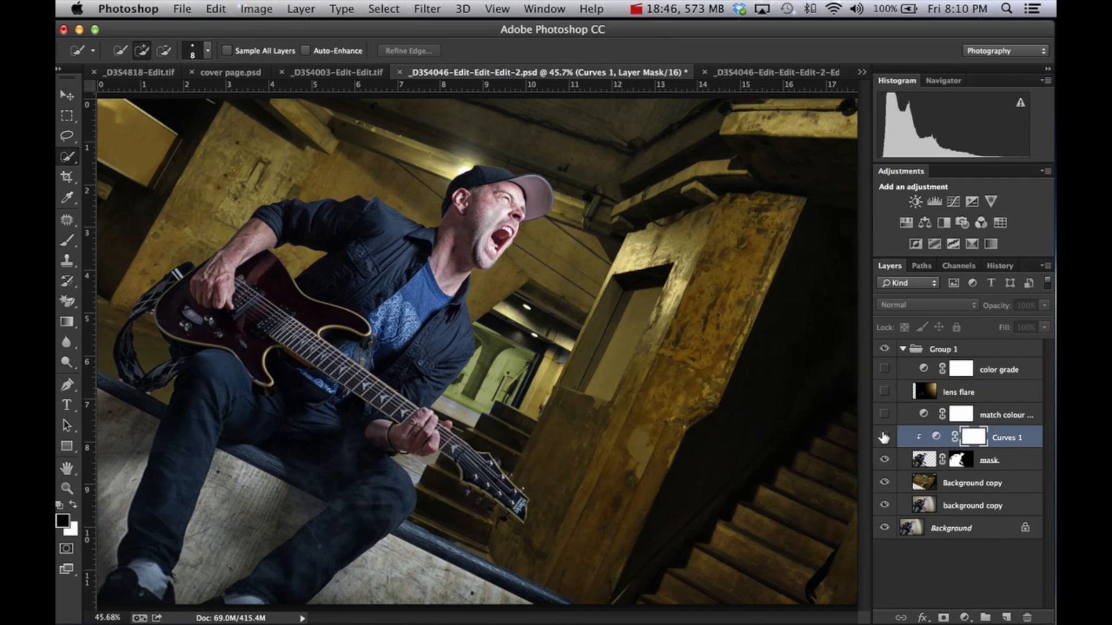
left_click(882, 433)
left_click(881, 432)
left_click(884, 414)
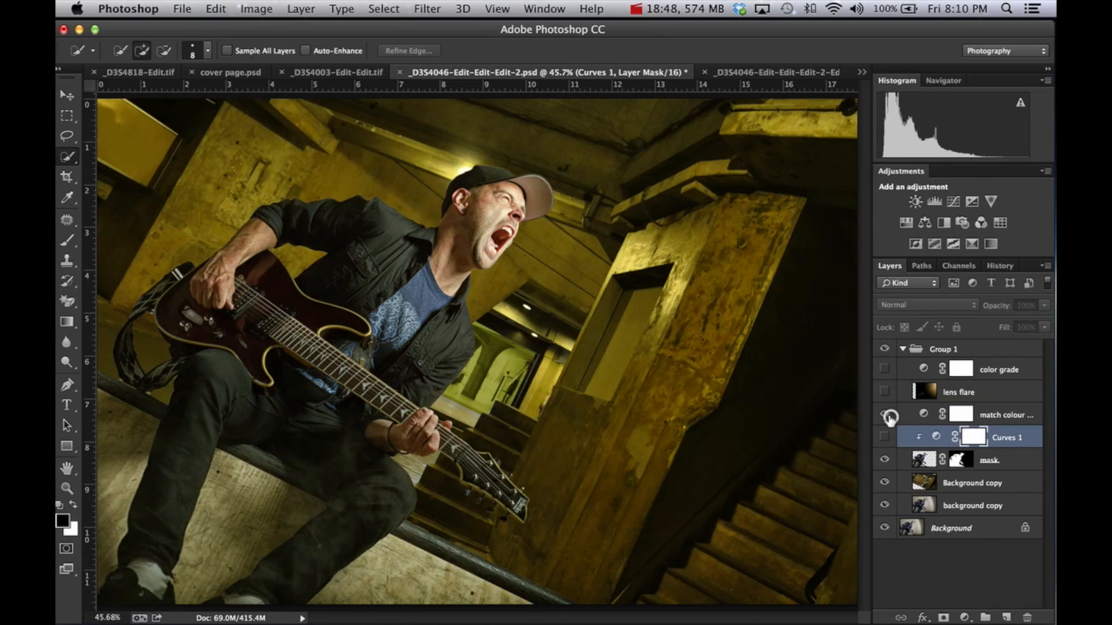
left_click(884, 413)
Delete the match colour grade adjustment and show Curves 1.
left_click(993, 414)
key("Delete")
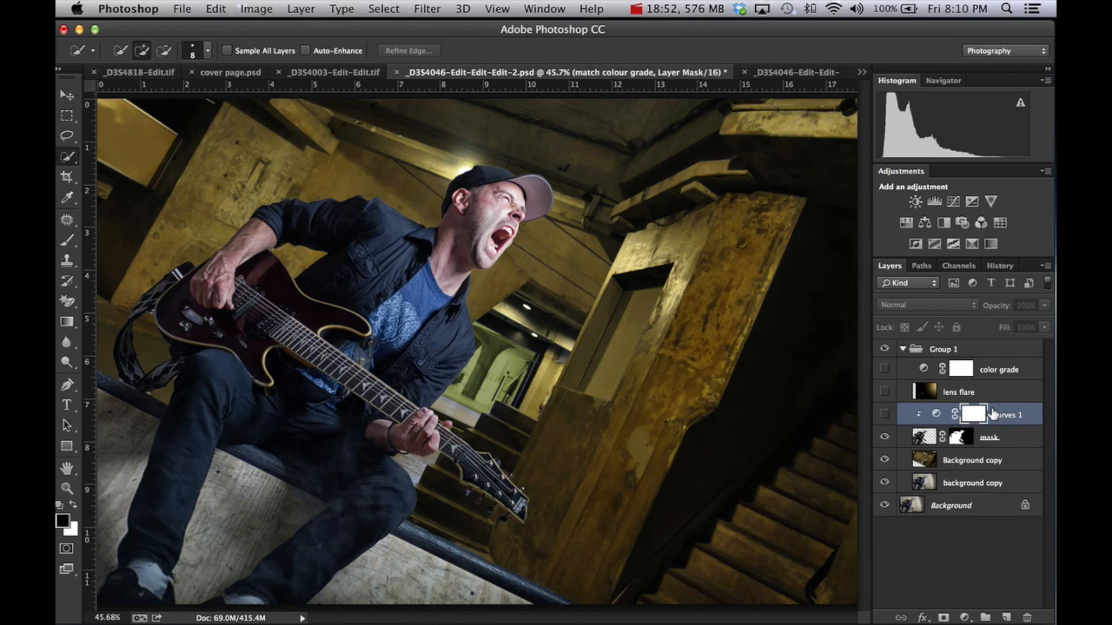
left_click(884, 414)
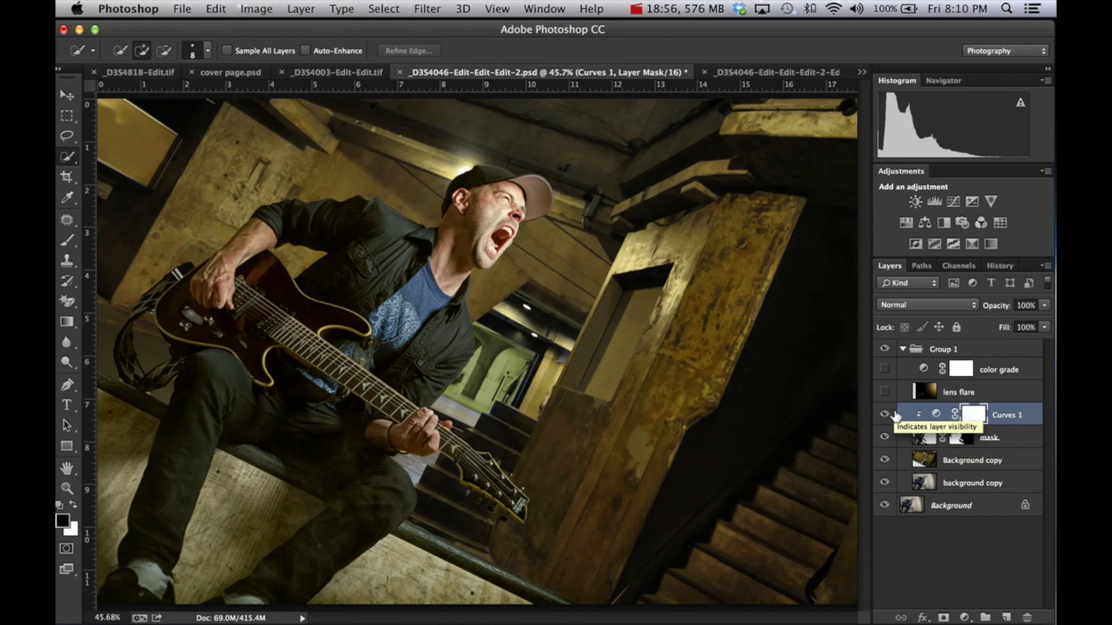
Look for Lens Flare among the Render filters and preview the existing lens flare layer, leaving it hidden.
key("super+minus")
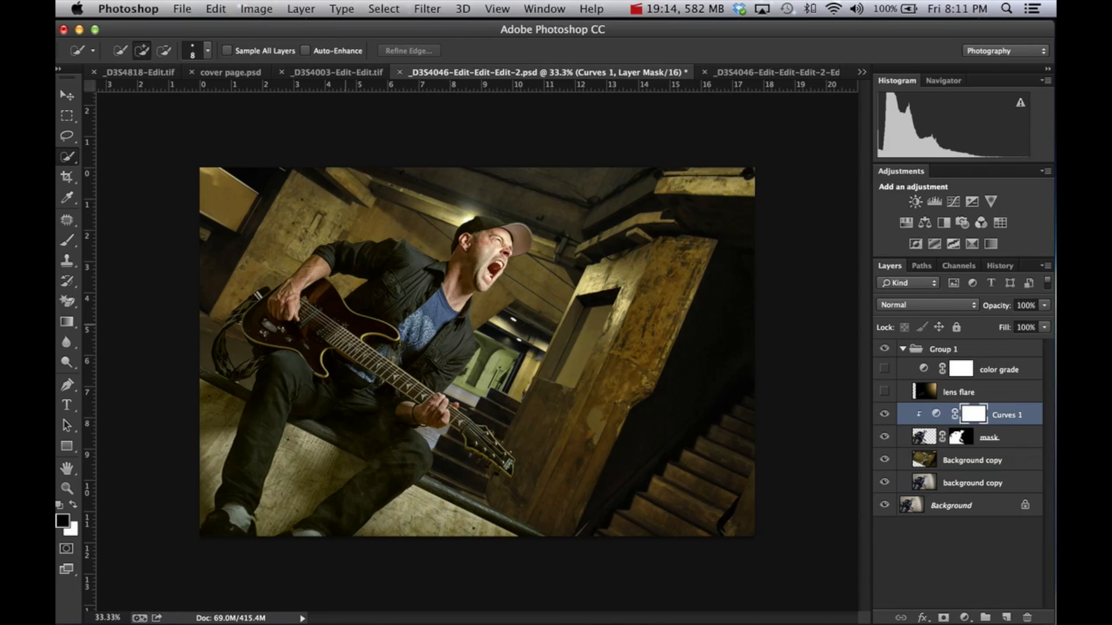
left_click(427, 9)
mouse_move(448, 214)
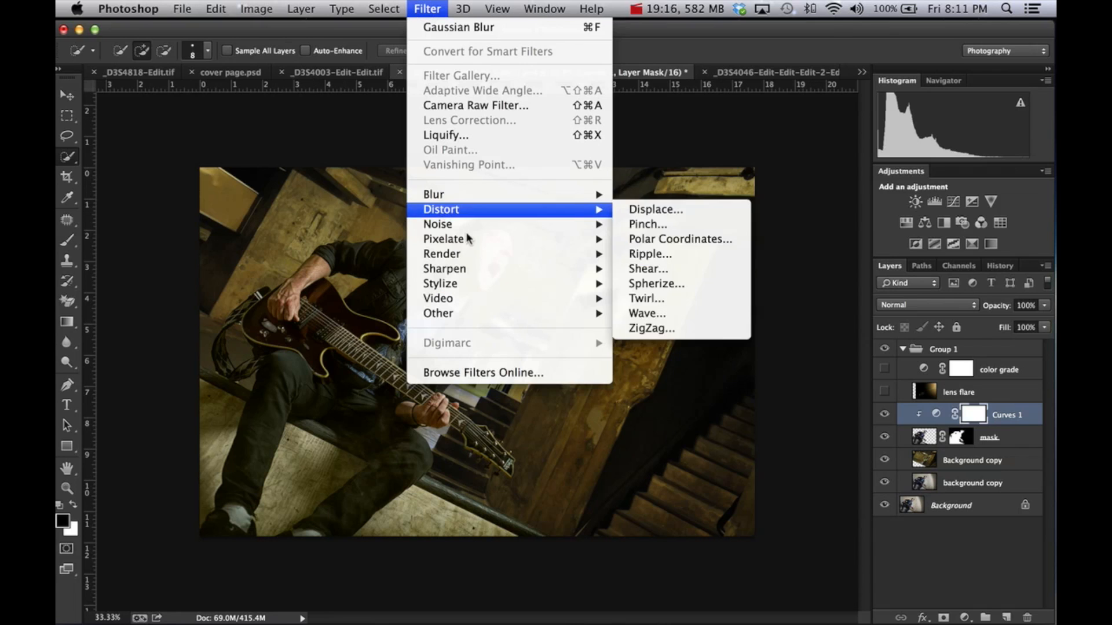
mouse_move(471, 253)
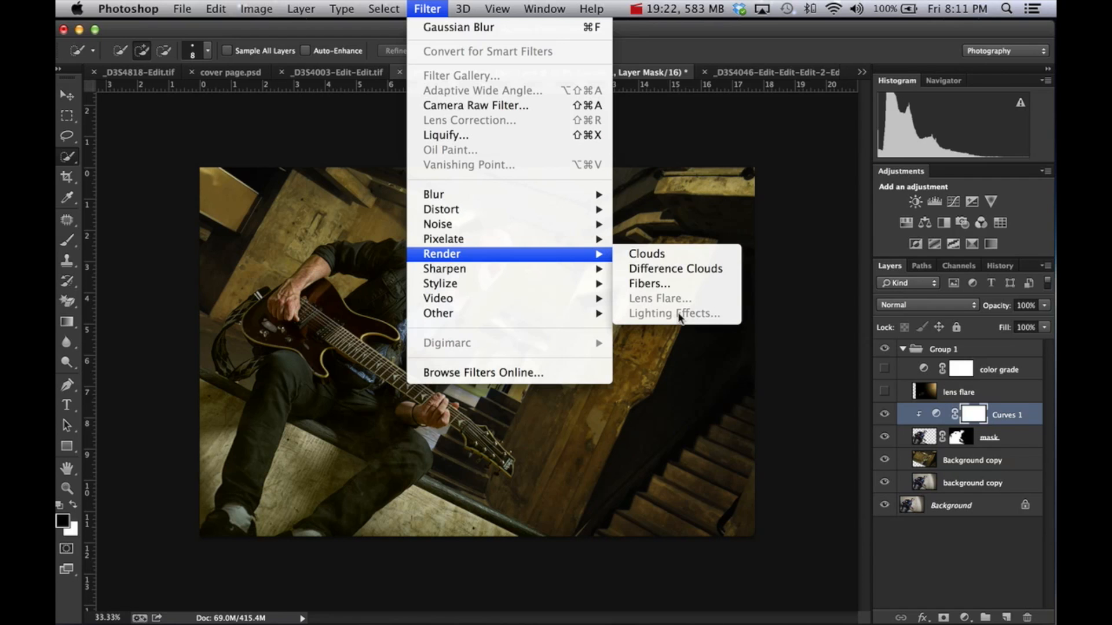
left_click(998, 391)
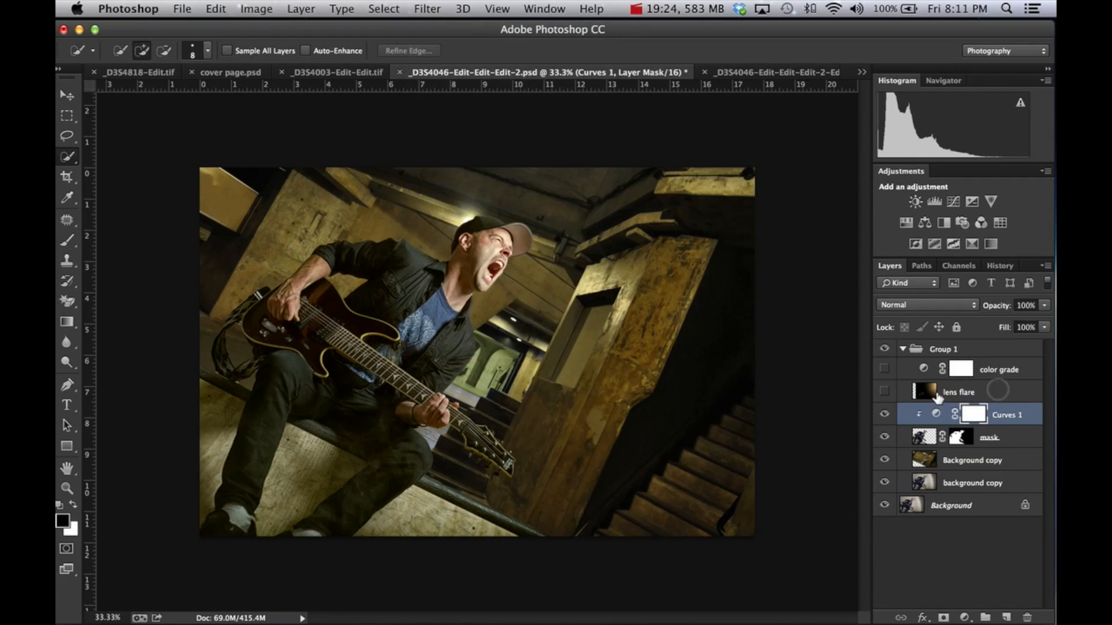
left_click(885, 388)
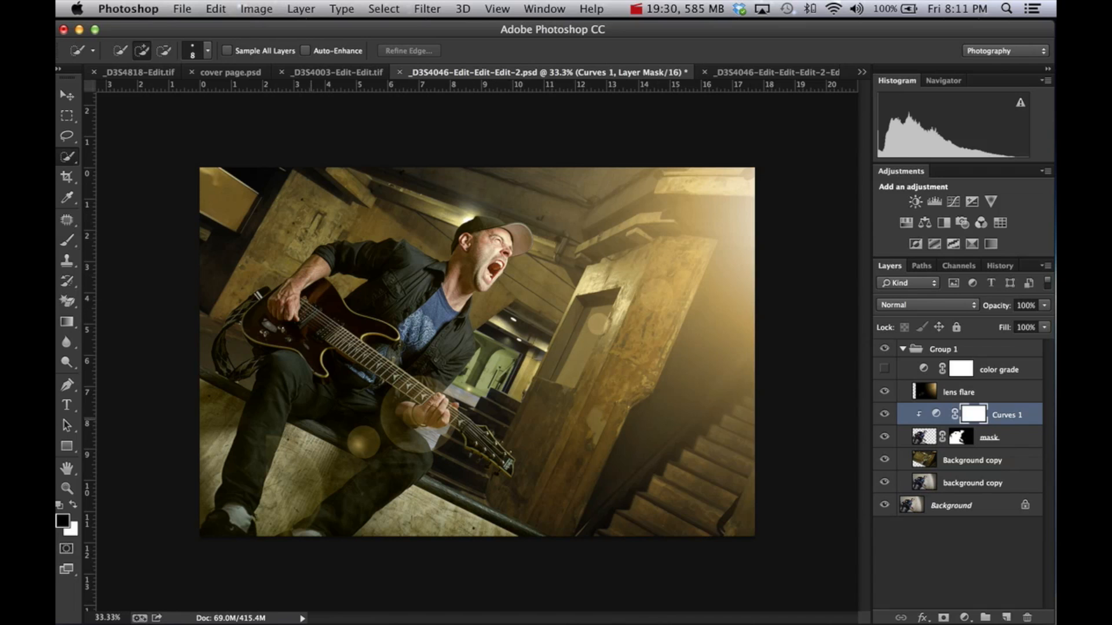
left_click(885, 391)
Add a new layer above Curves 1, fill it with black in Normal mode at 100% opacity, and check it against the image.
left_click(1020, 414)
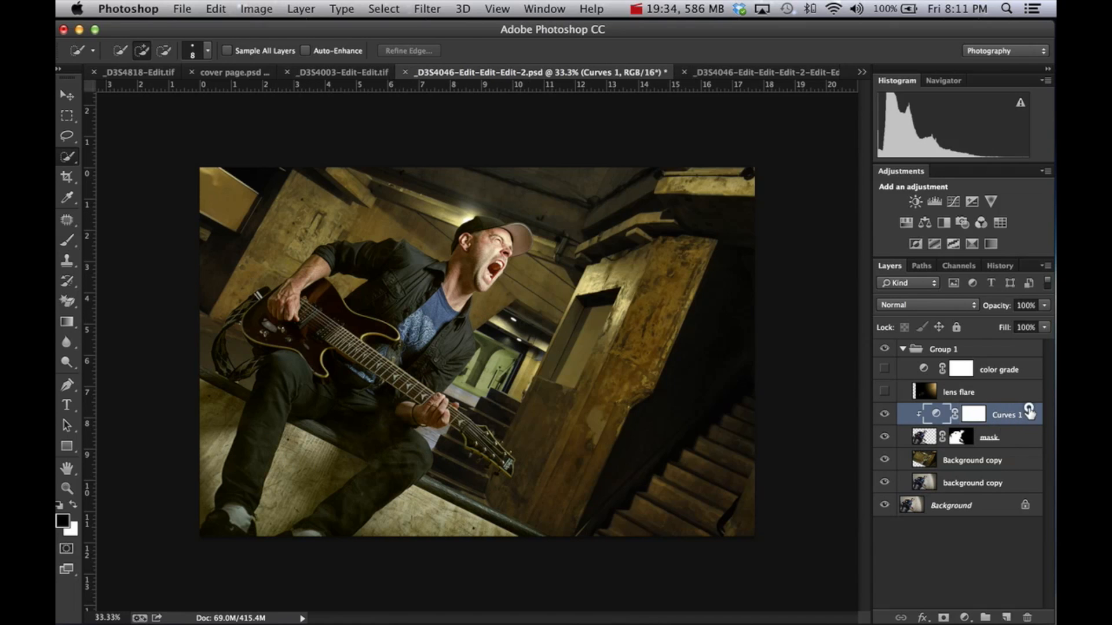
left_click(1008, 617)
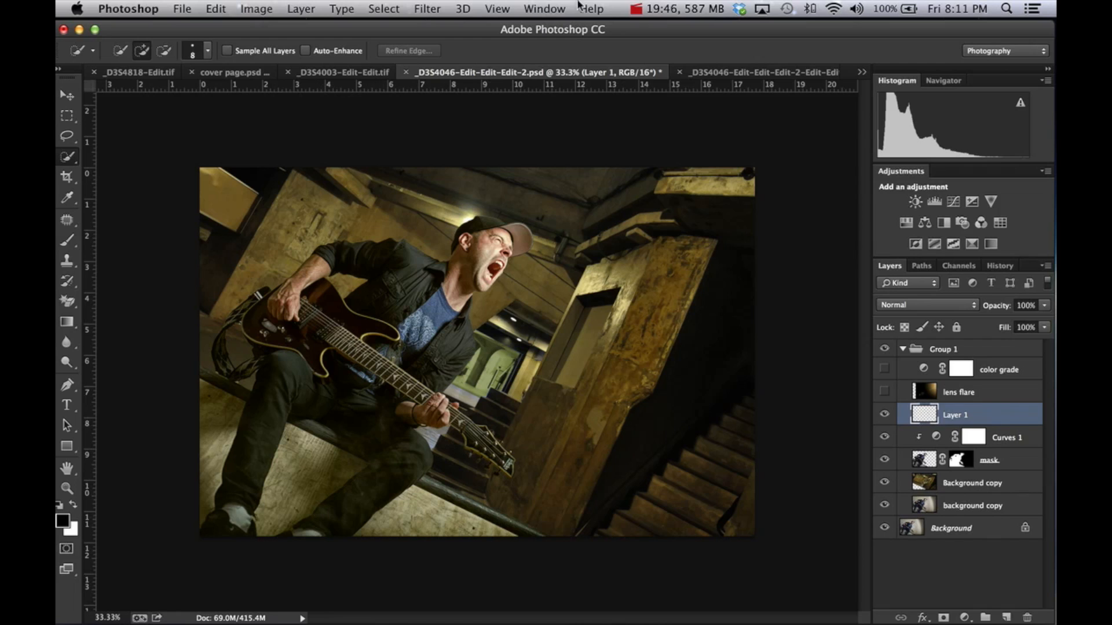
left_click(216, 9)
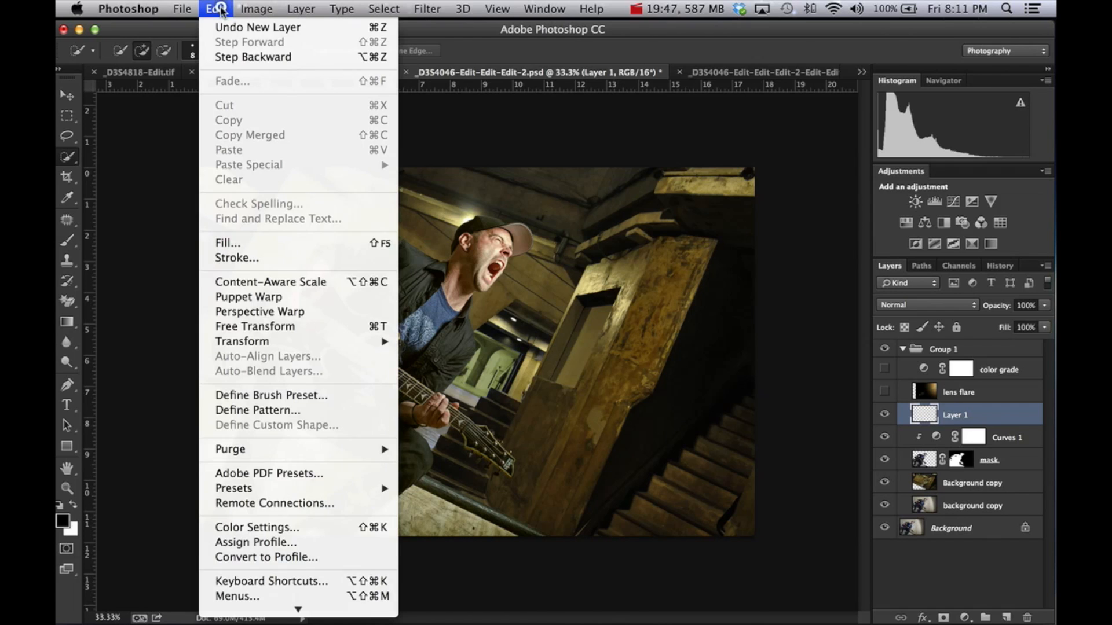
left_click(223, 244)
left_click(828, 197)
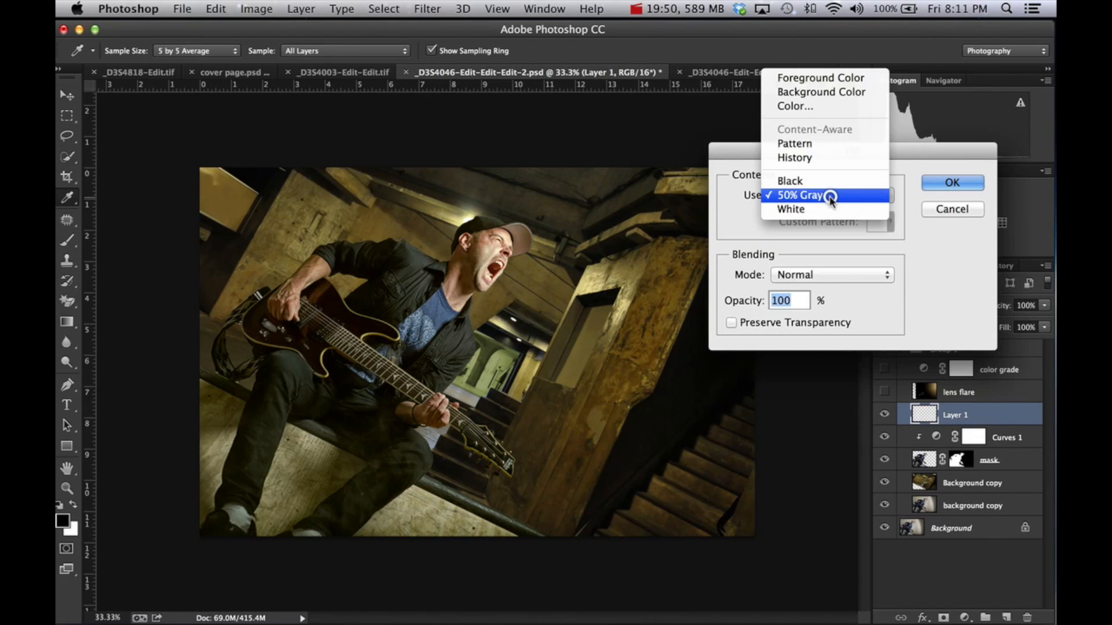
left_click(827, 181)
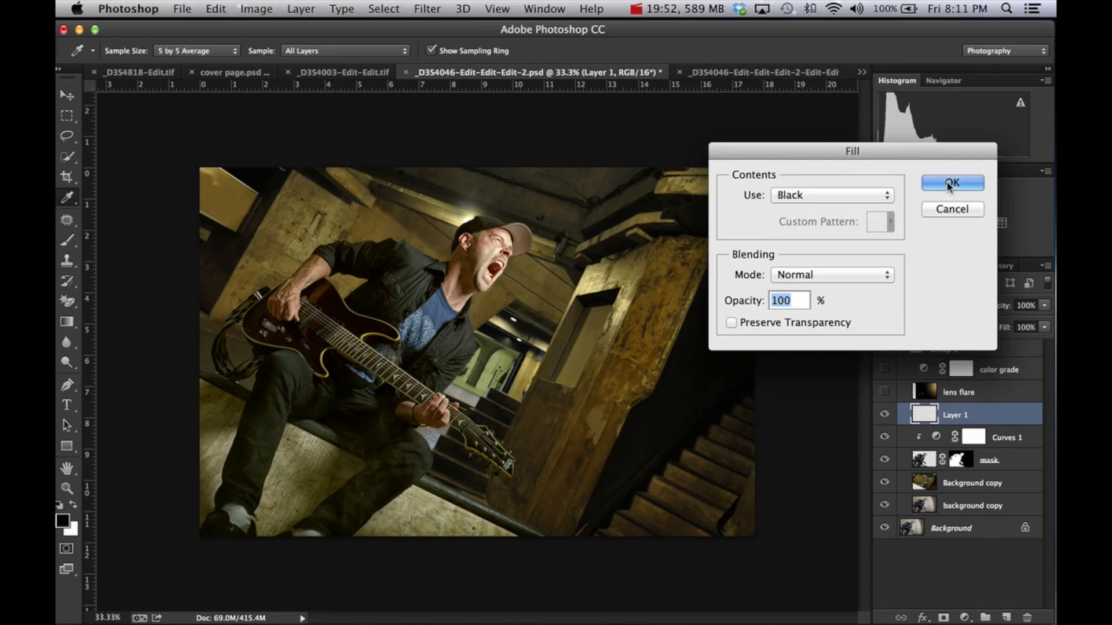
left_click(950, 183)
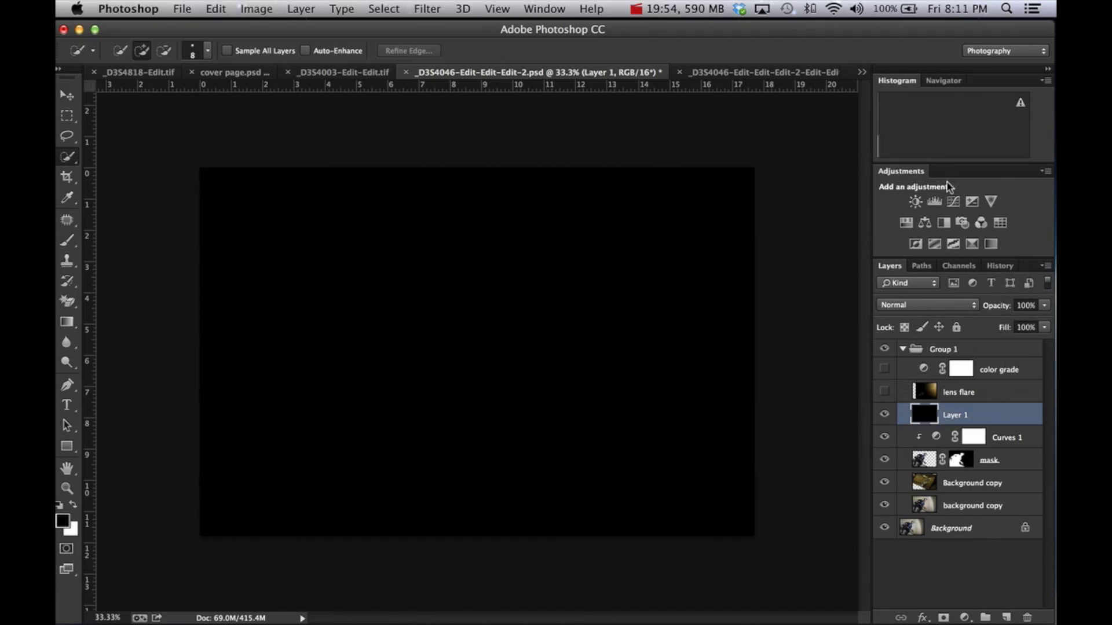
left_click(883, 415)
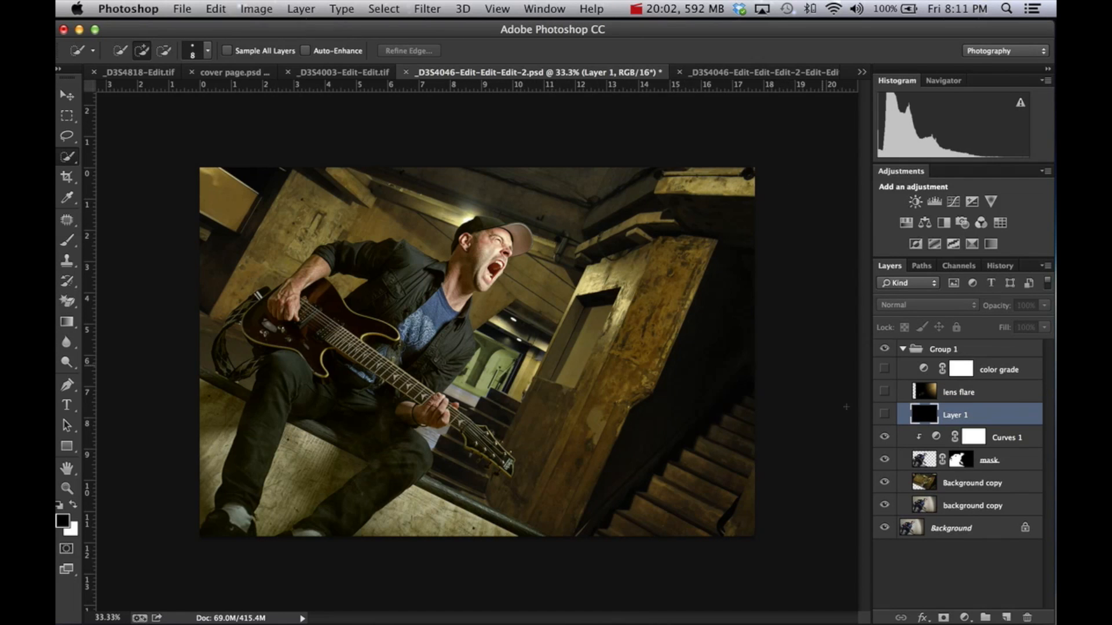
left_click(884, 414)
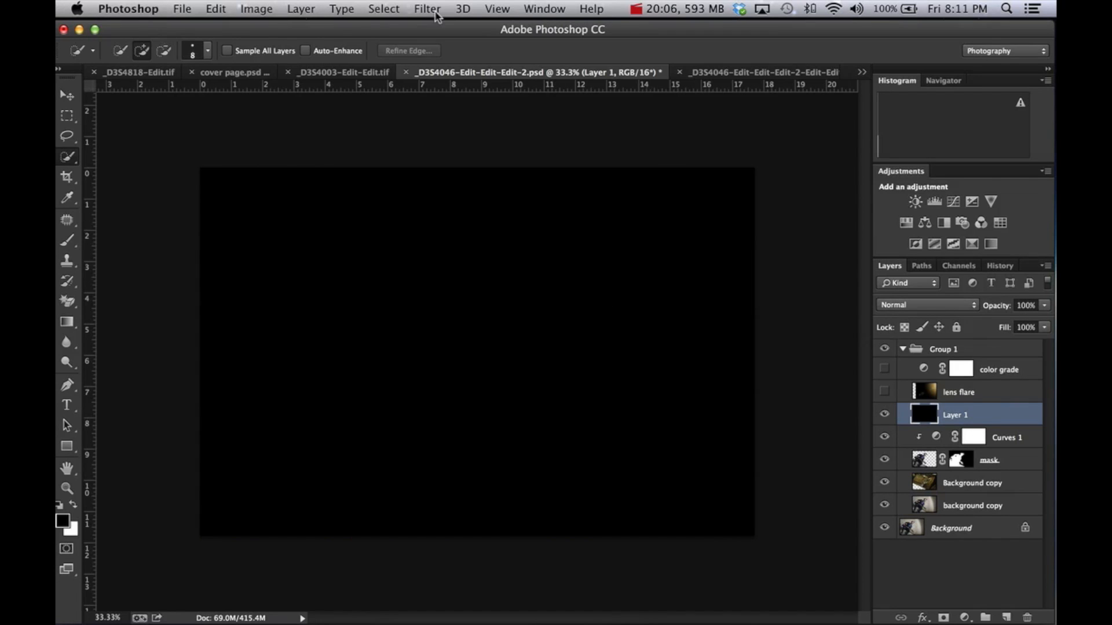
Render a 50-300mm Zoom lens flare at 159% brightness on the black layer, centred near the image's upper-right corner.
left_click(436, 10)
mouse_move(466, 259)
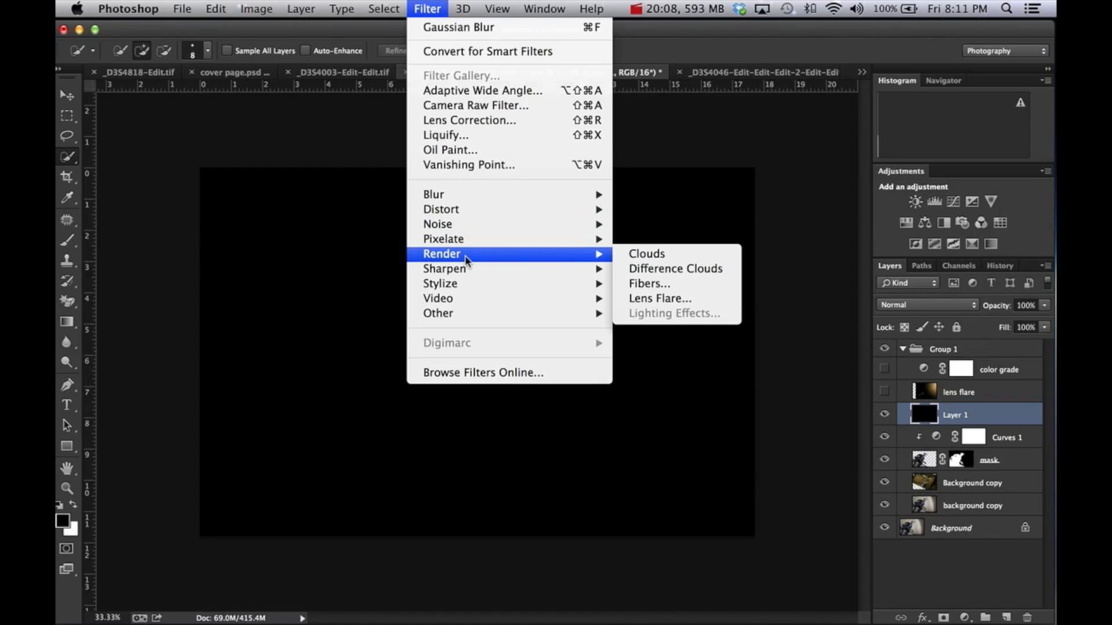
left_click(705, 297)
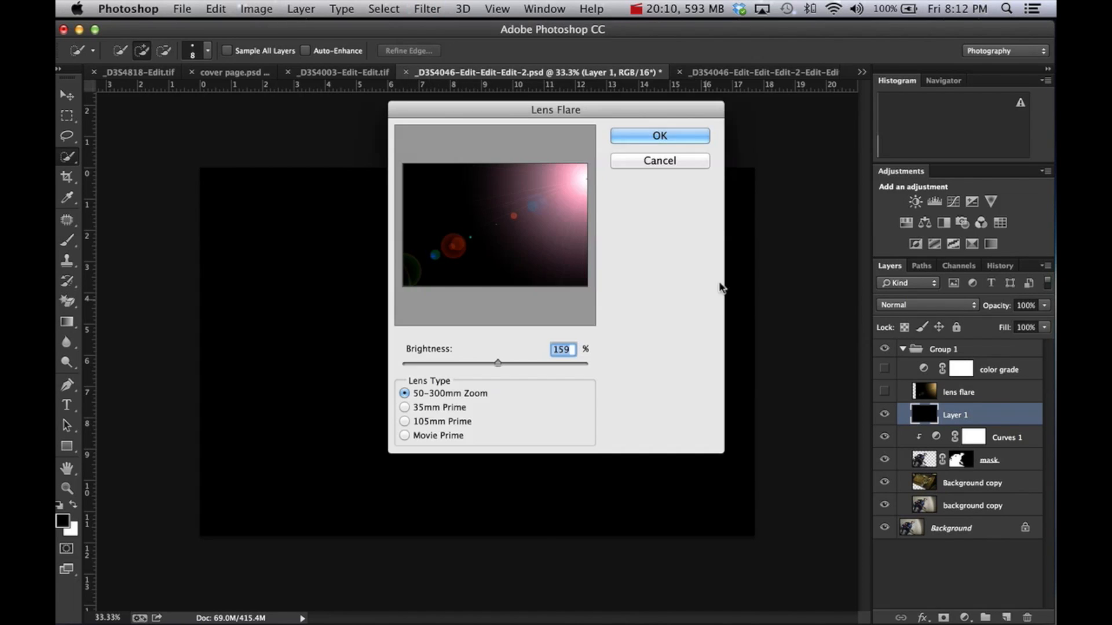
left_click(583, 181)
mouse_move(583, 181)
left_mouse_down()
mouse_move(584, 229)
mouse_move(585, 181)
left_mouse_up()
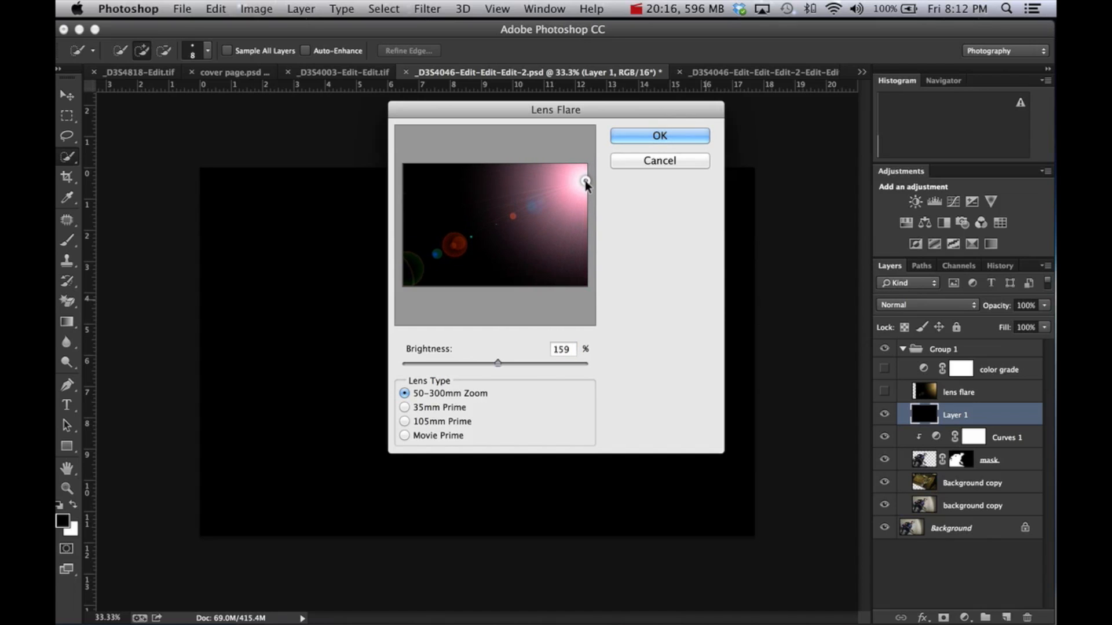
left_click(404, 407)
left_click(404, 421)
left_click(404, 435)
left_click(405, 394)
left_click(647, 136)
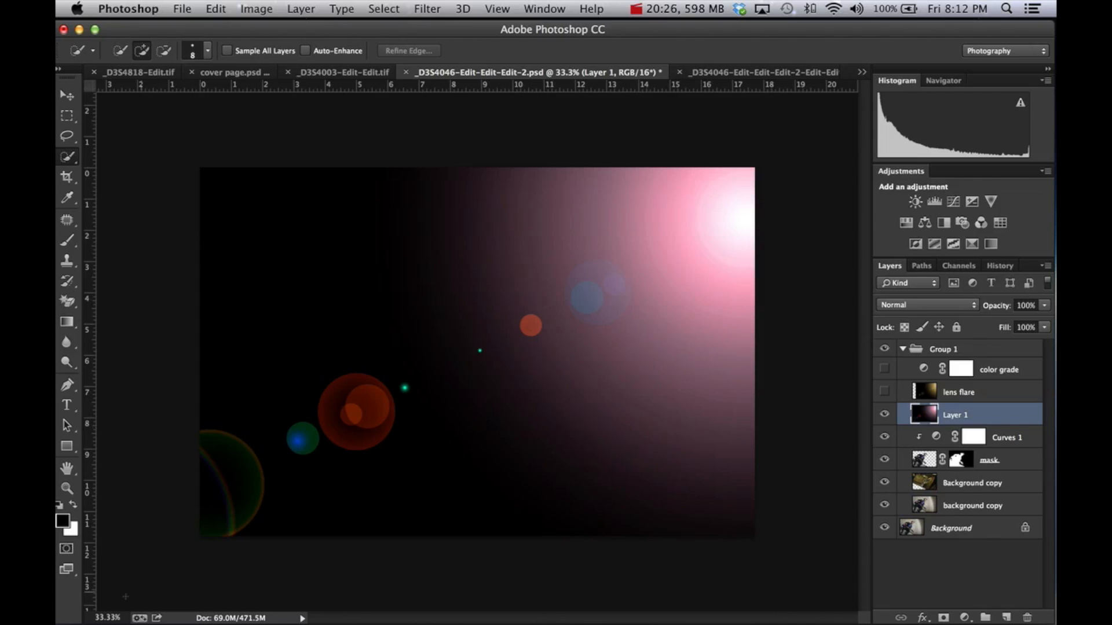
Set Layer 1 to Screen blending and colorize its flare with Hue/Saturation at a hue of about 43 and saturation 25.
left_click(941, 311)
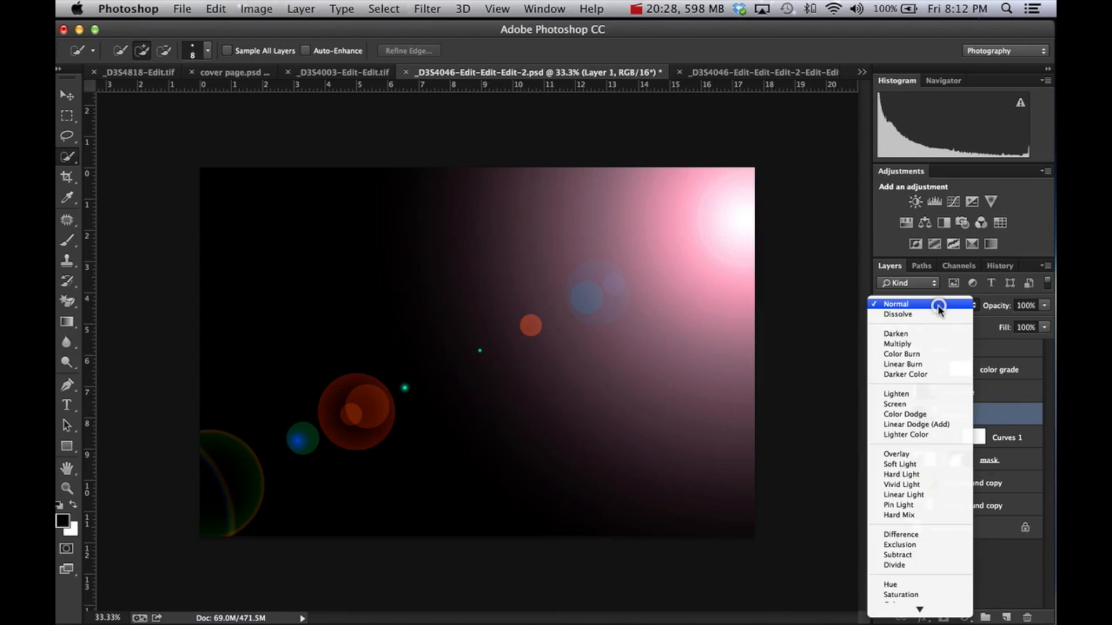
left_click(926, 403)
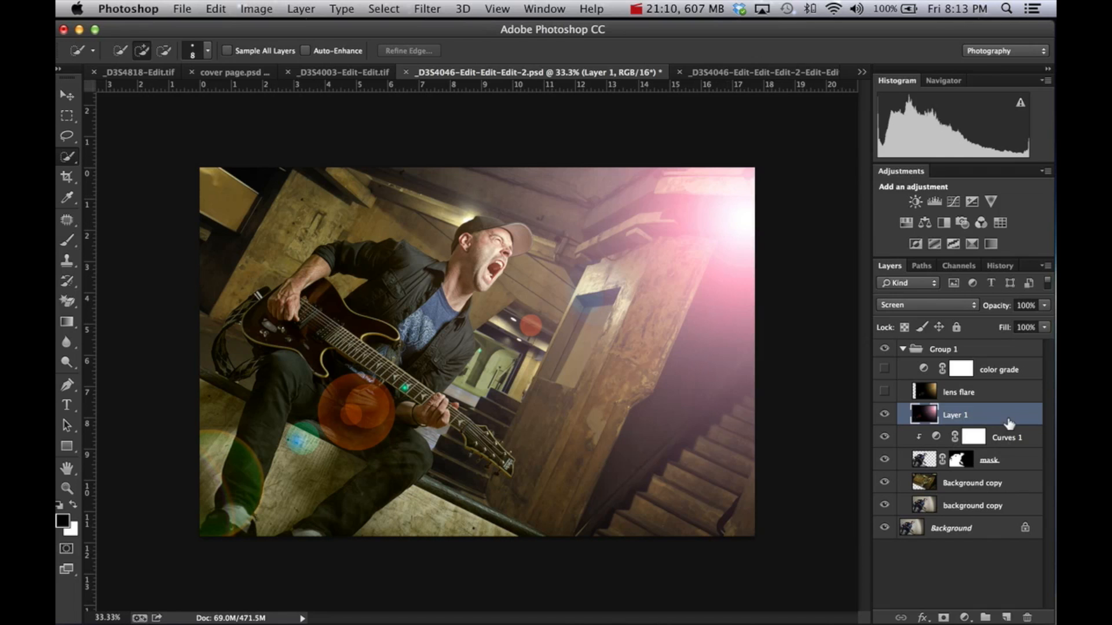
key("super+u")
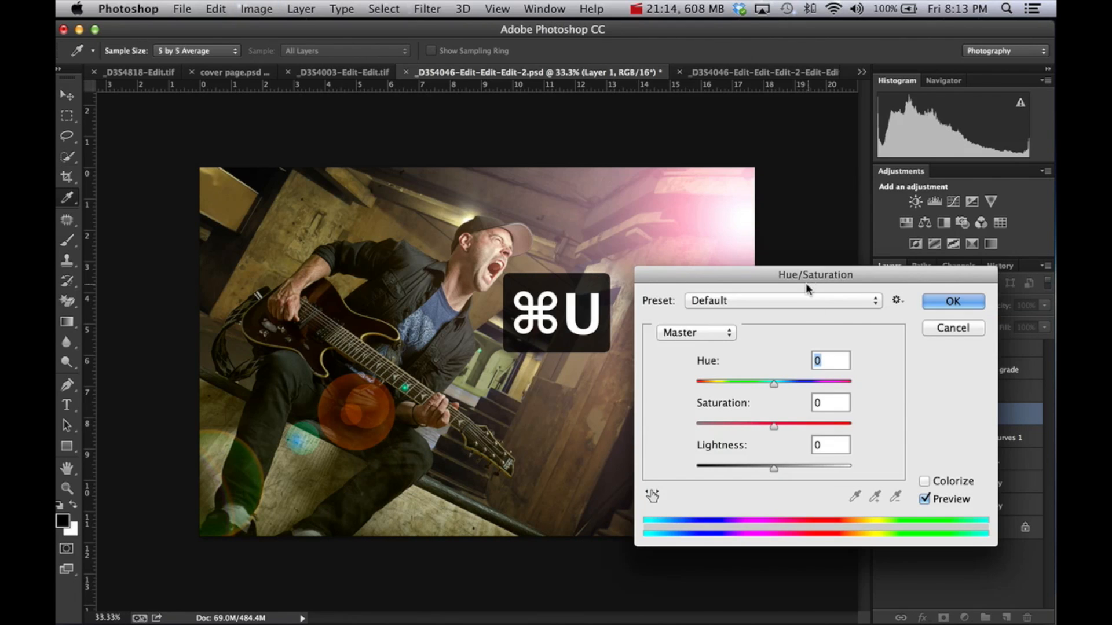
left_click(941, 329)
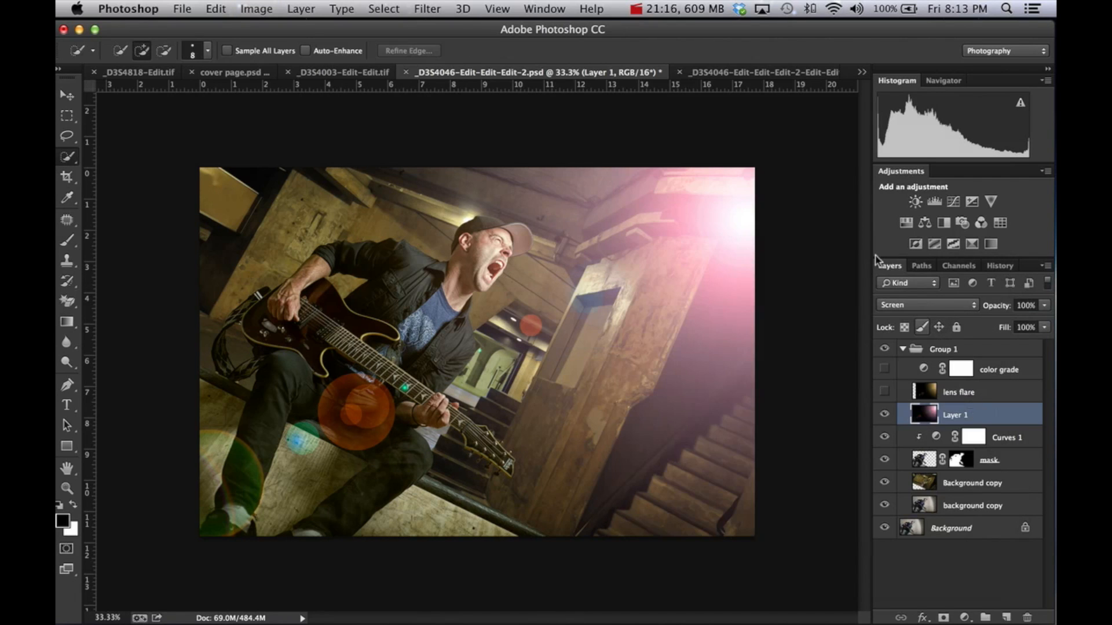
left_click(256, 8)
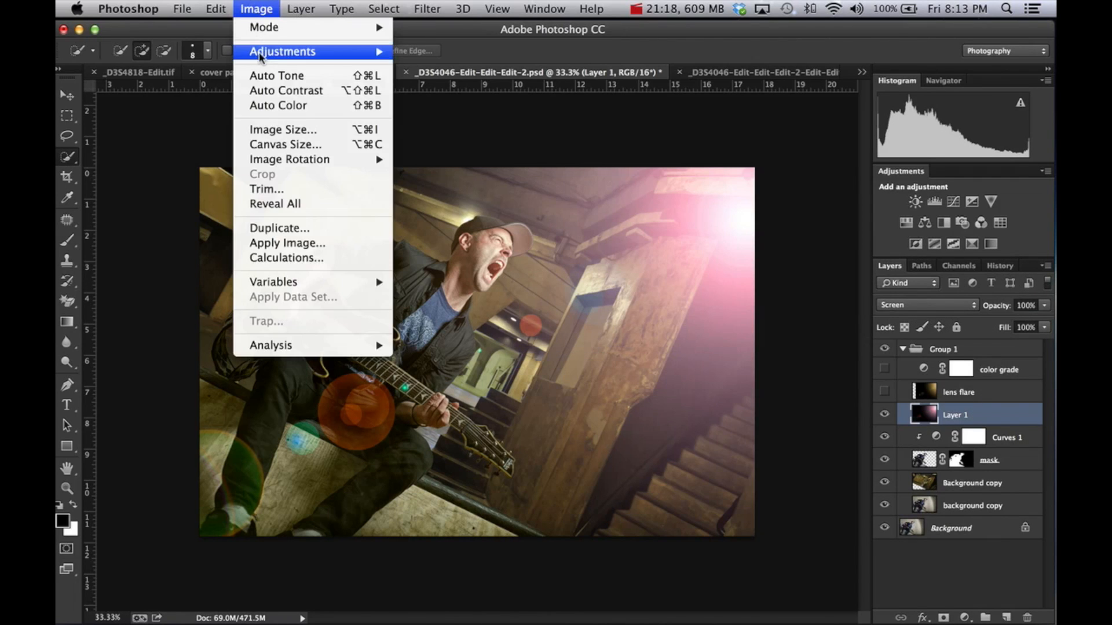
mouse_move(342, 53)
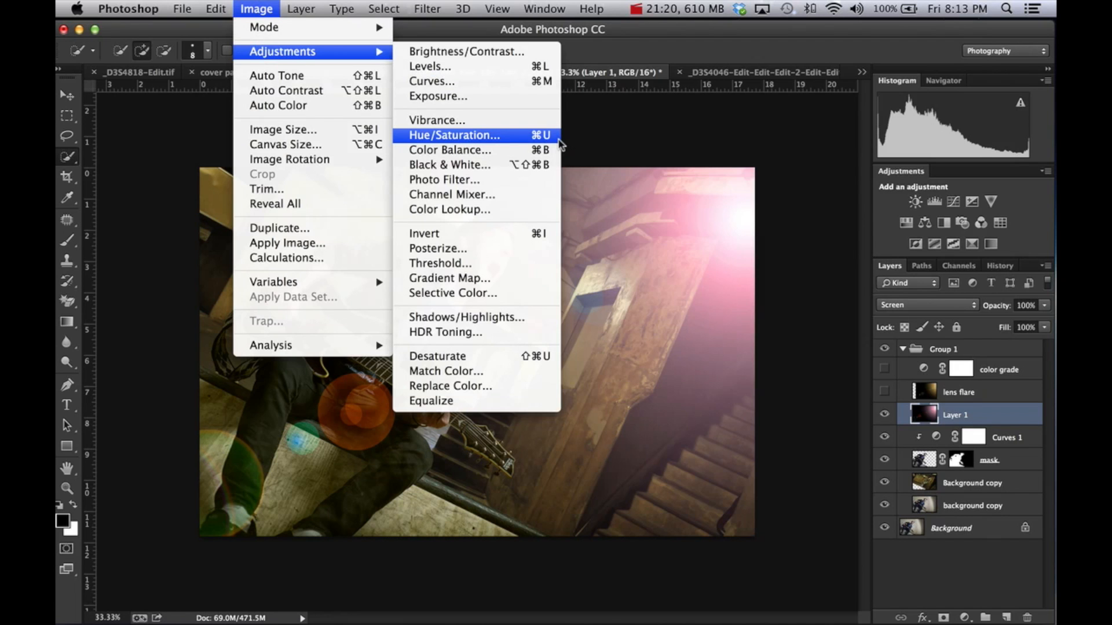
left_click(539, 135)
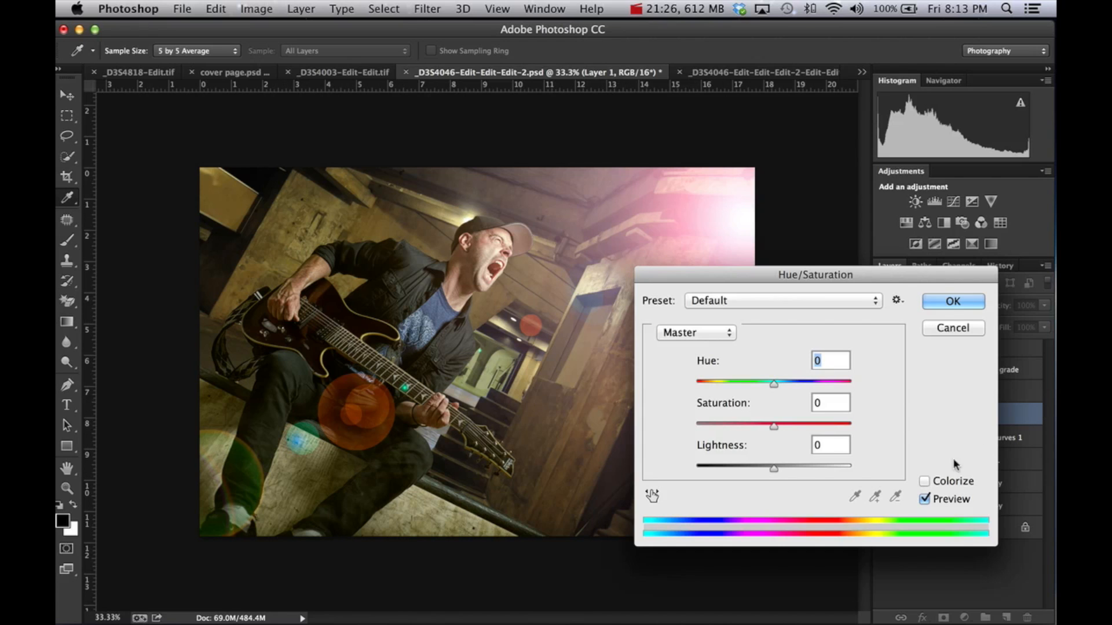
left_click(923, 483)
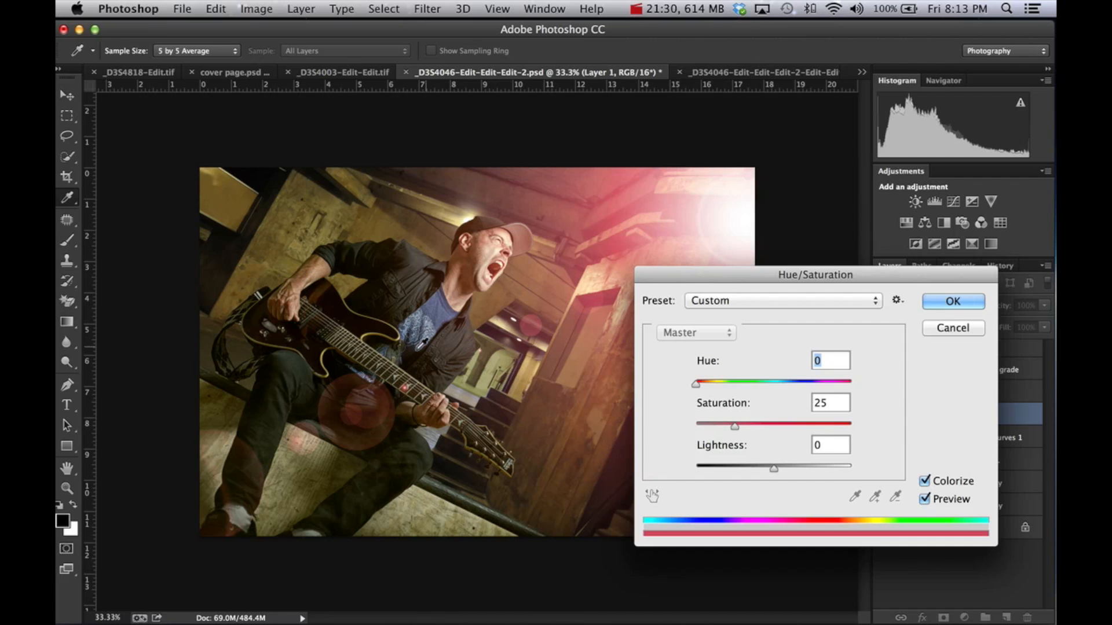
left_click_drag(694, 386, 714, 386)
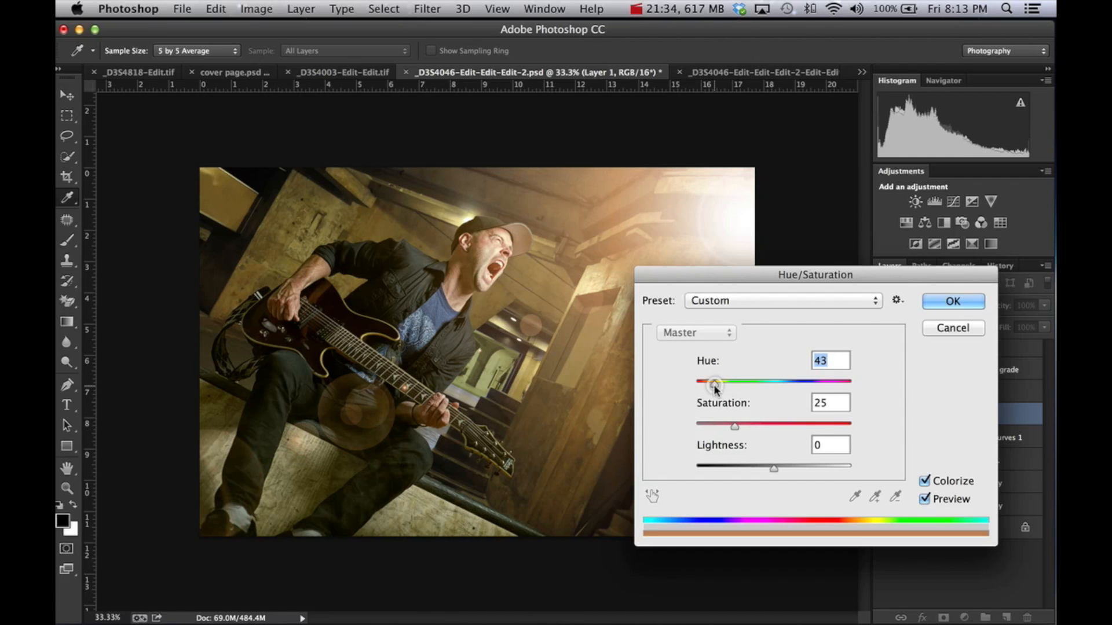
mouse_move(713, 384)
left_mouse_down()
mouse_move(857, 389)
mouse_move(716, 388)
left_mouse_up()
left_click(953, 302)
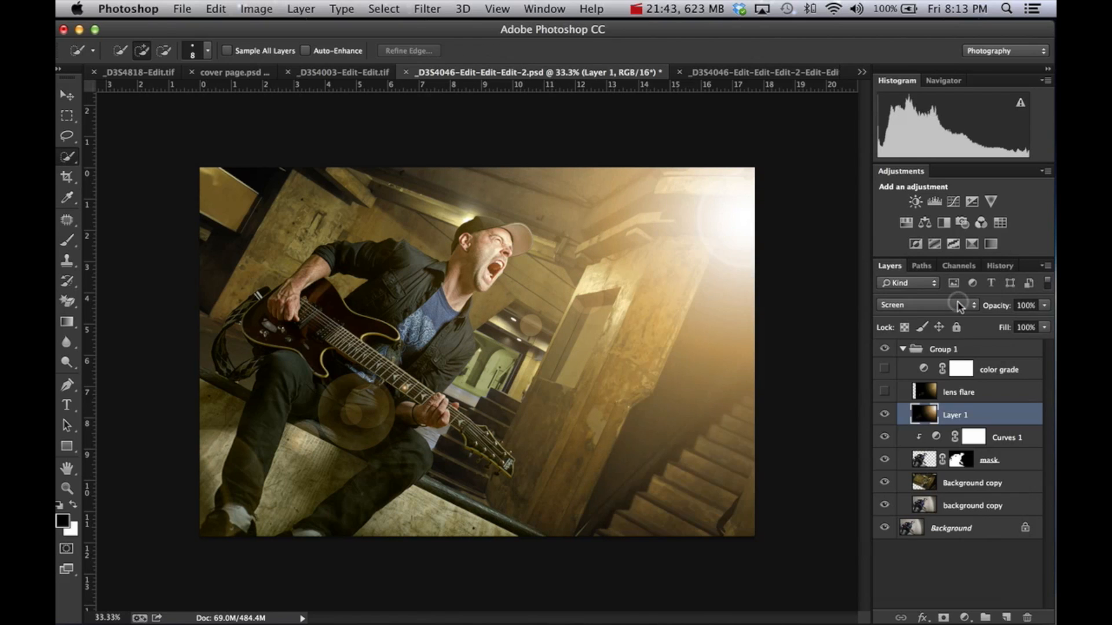
Compare Layer 1 with the older lens flare layer, and delete the lens flare layer.
left_click(885, 392)
left_click(884, 413)
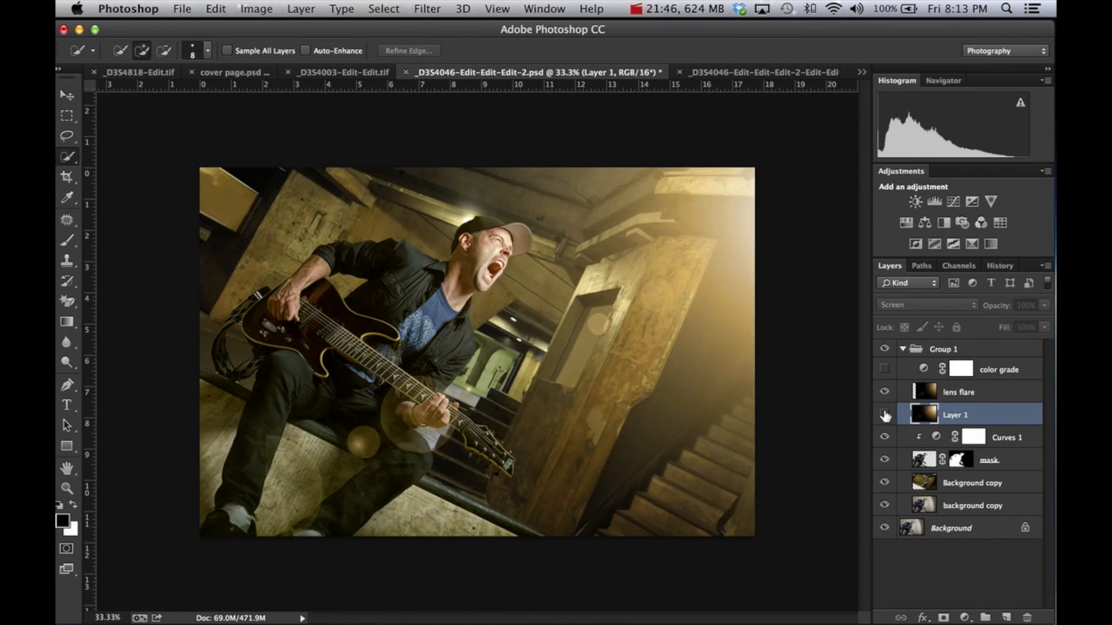
left_click(885, 413)
left_click(884, 392)
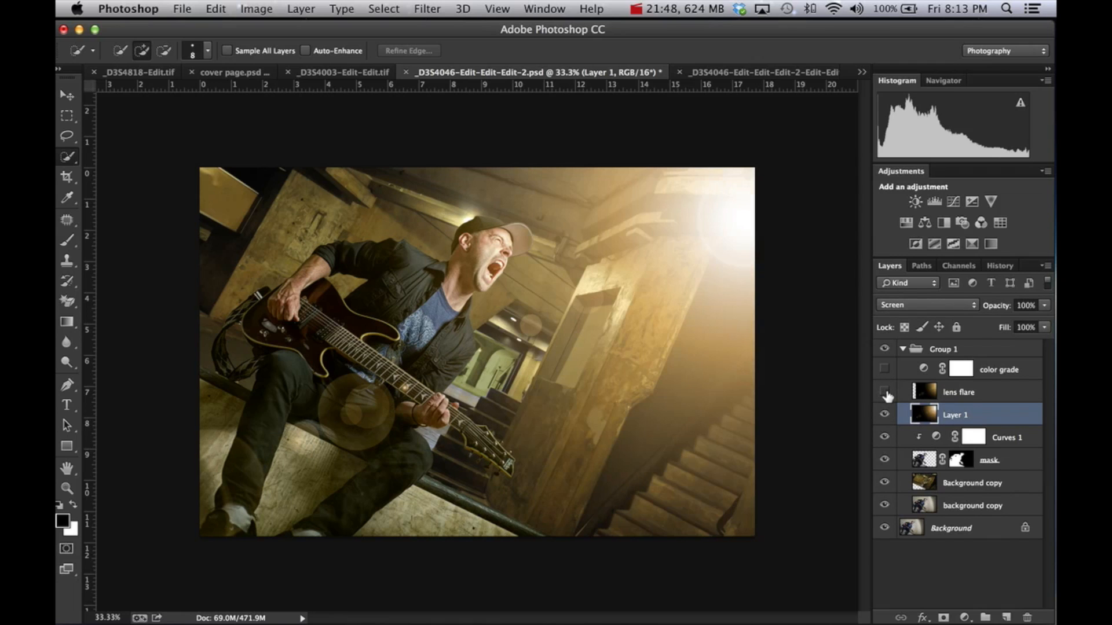
left_click(1002, 389)
key("Delete")
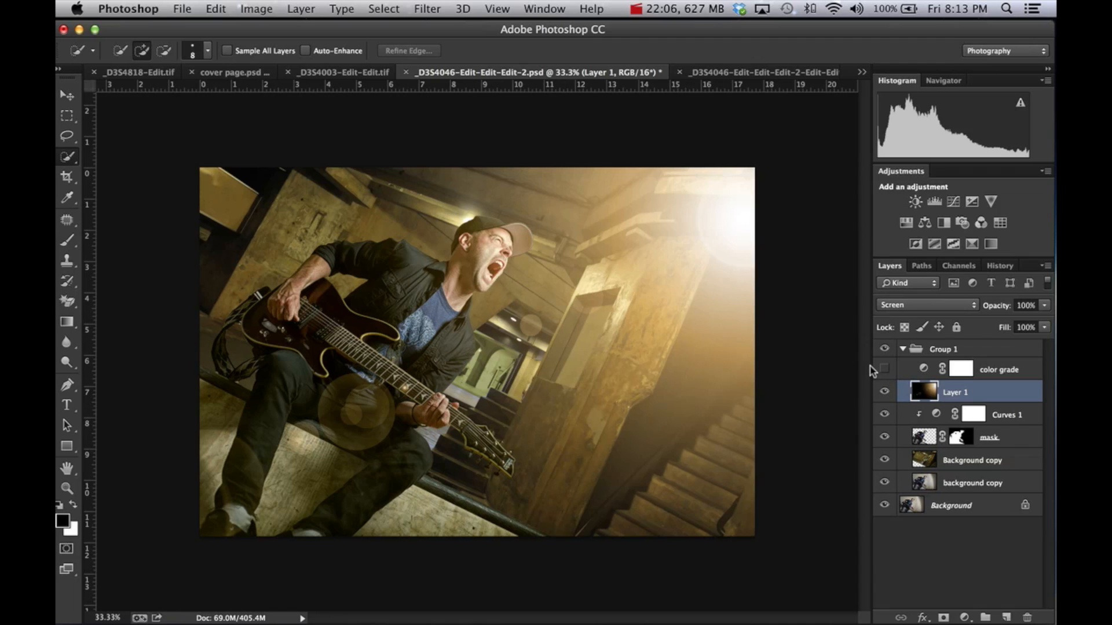
Preview the image with and without the color grade adjustment, leaving it hidden.
left_click(884, 369)
left_click(884, 370)
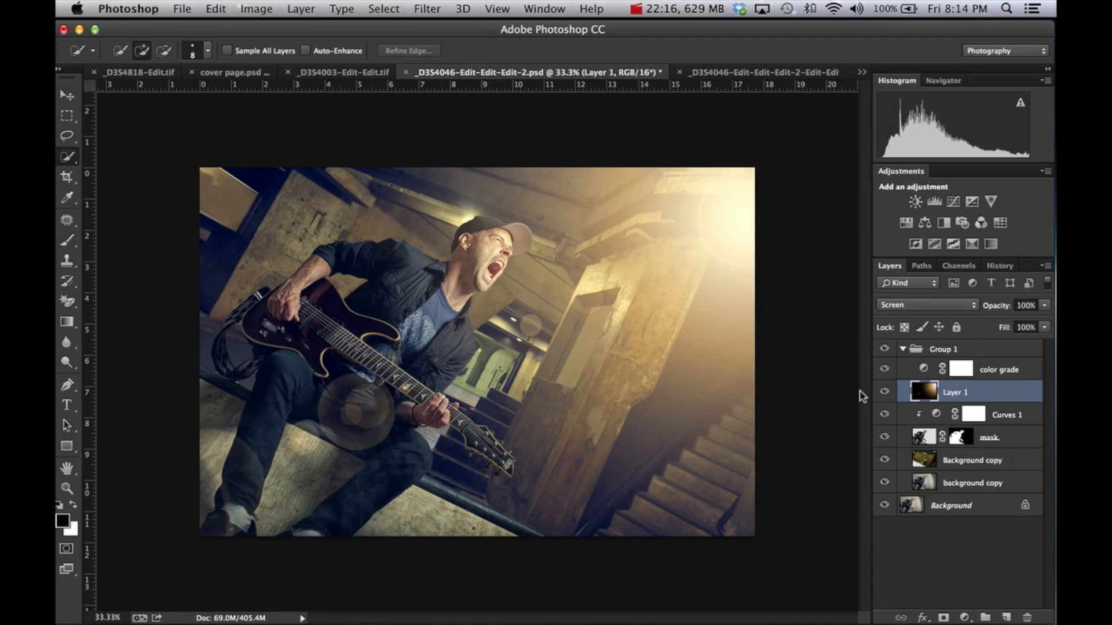
left_click(885, 370)
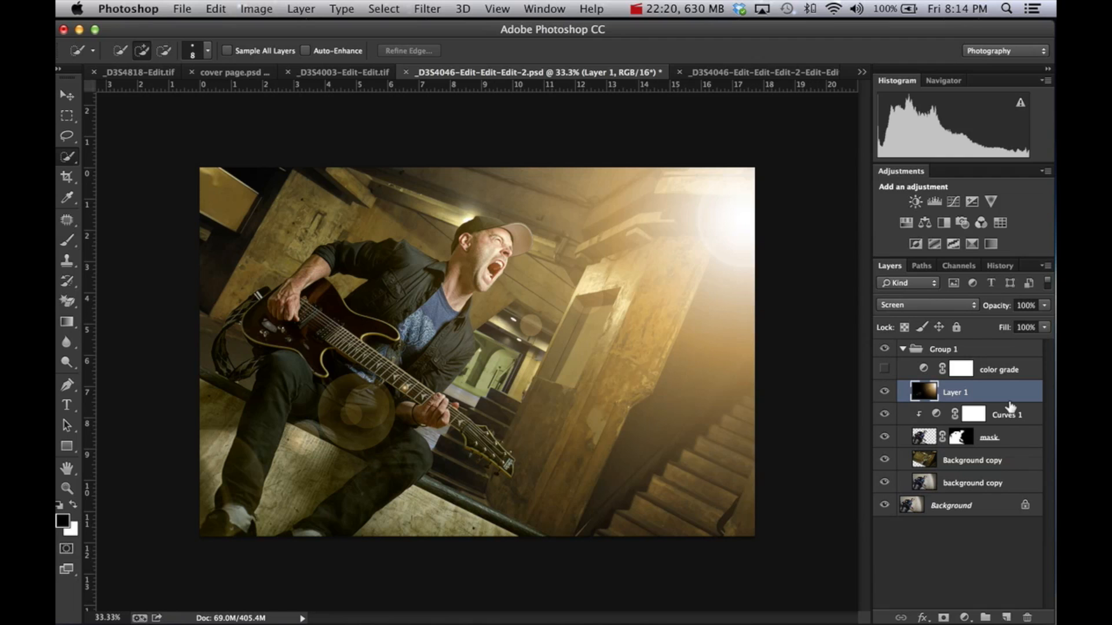
left_click(885, 369)
left_click(884, 369)
Add a Curves adjustment above Layer 1, raising the Blue channel's black point output to 26 and lowering its white point output to 233.
left_click(953, 202)
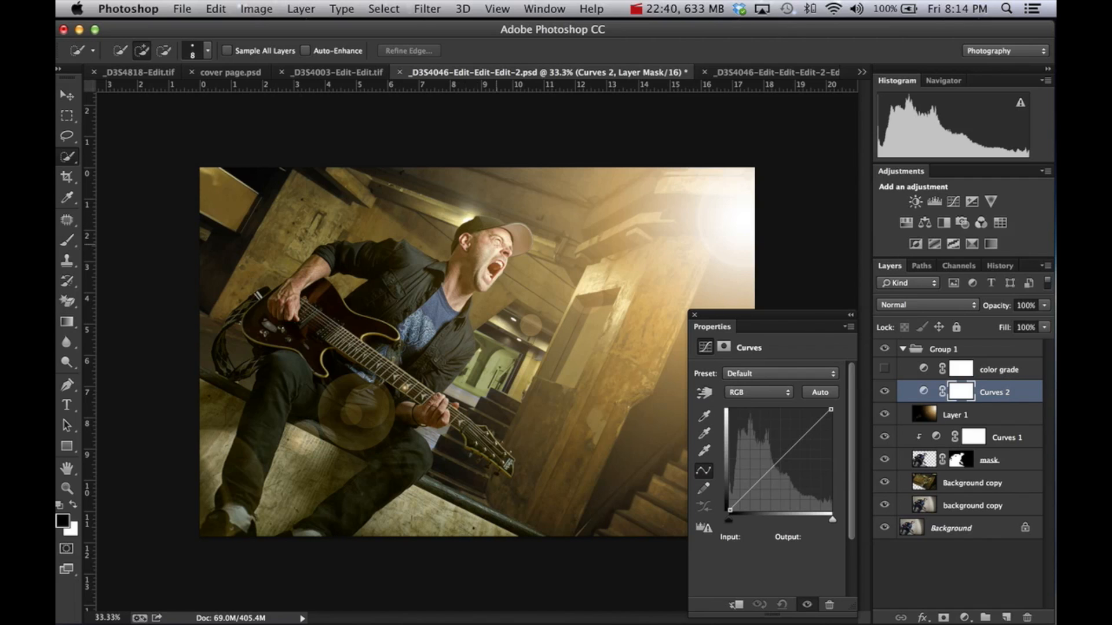
left_click(755, 392)
left_click(755, 424)
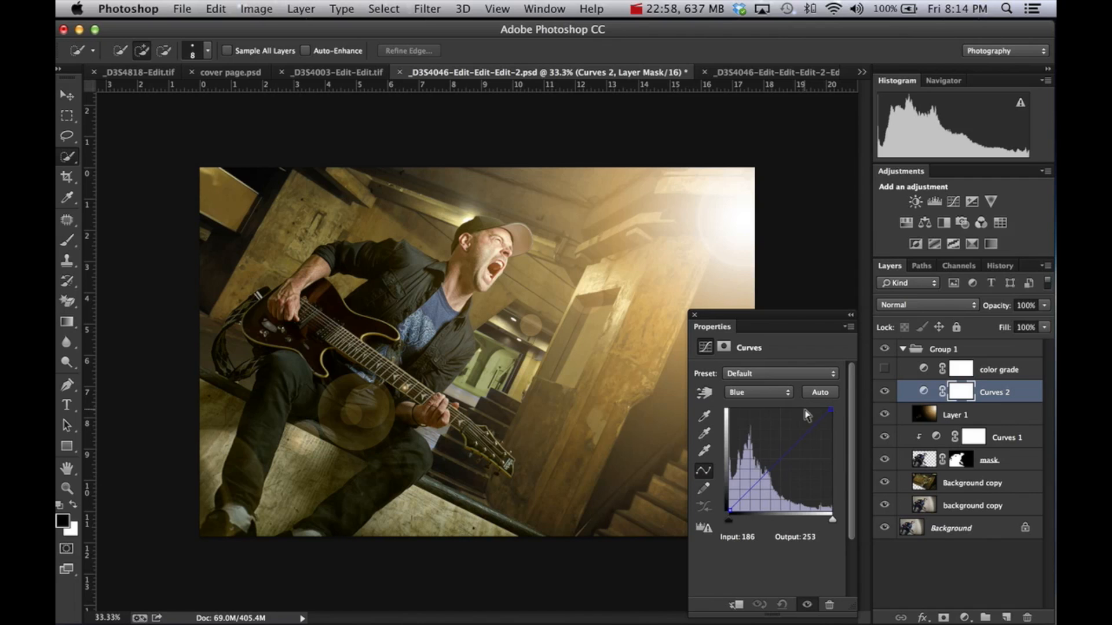
left_click(834, 410)
mouse_move(728, 511)
left_mouse_down()
mouse_move(725, 464)
mouse_move(718, 512)
mouse_move(717, 501)
left_mouse_up()
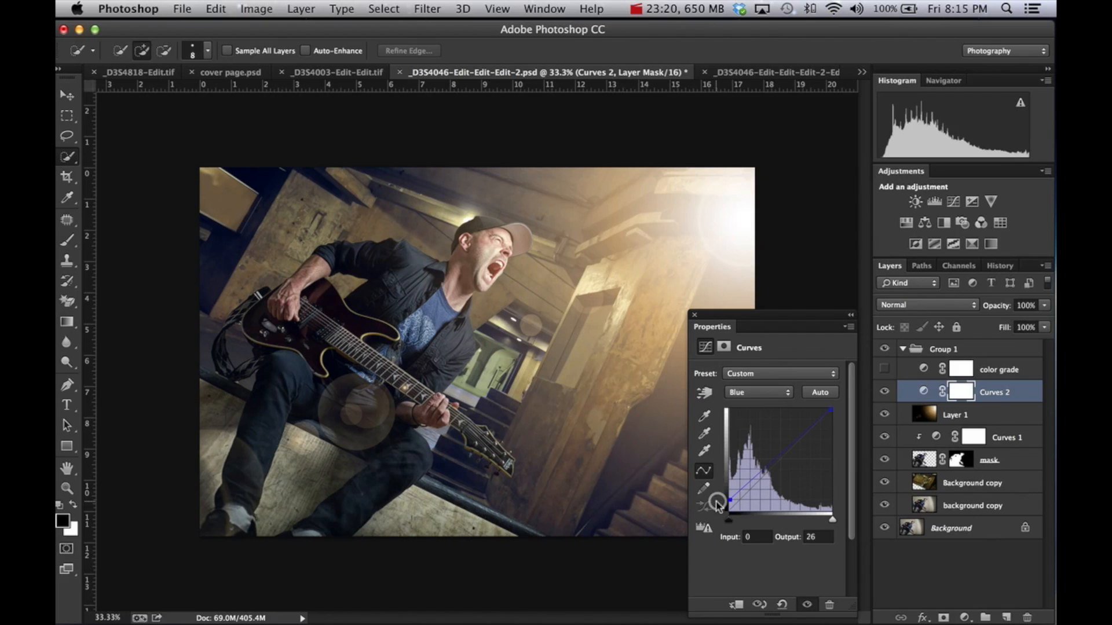
left_click_drag(832, 411, 832, 419)
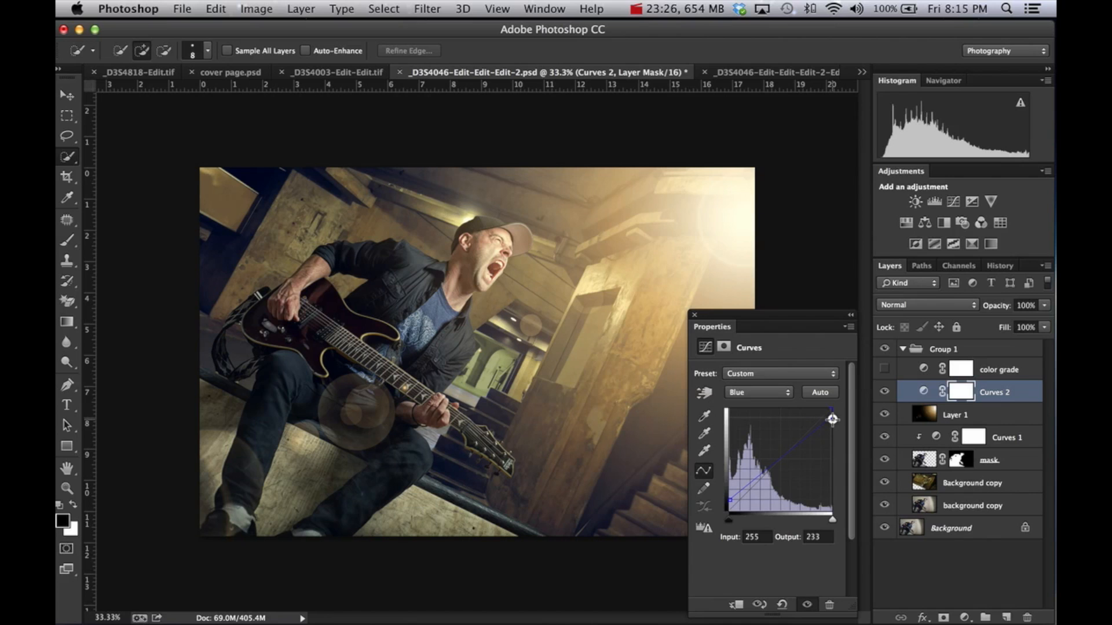
left_click(695, 315)
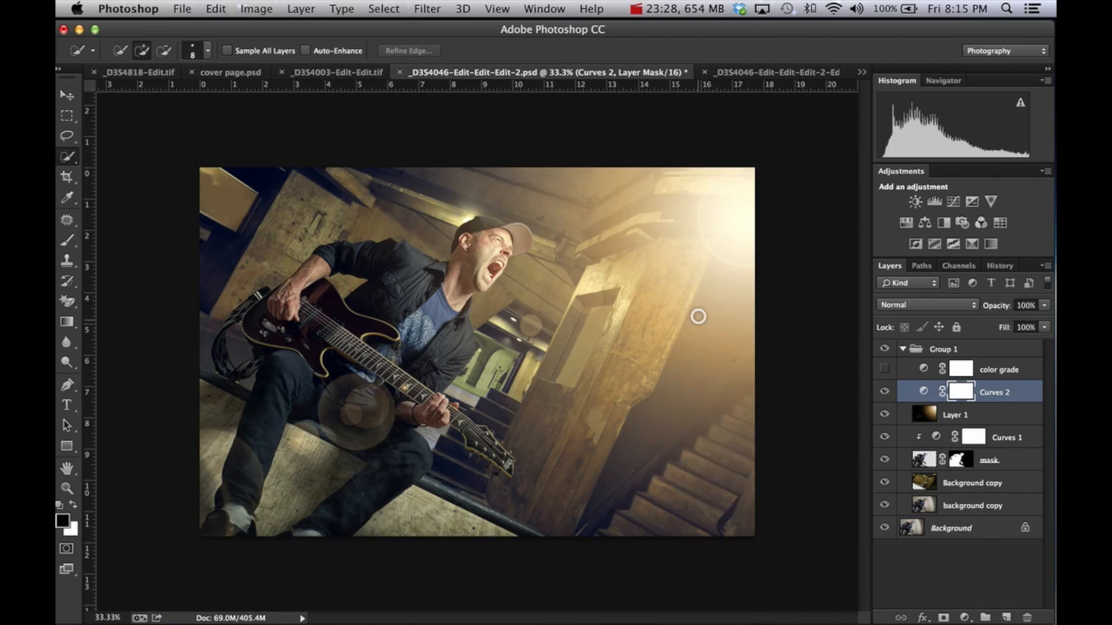
Check the image with and without Curves 2, and delete the old color grade adjustment.
left_click(885, 393)
left_click(884, 393)
left_click(884, 393)
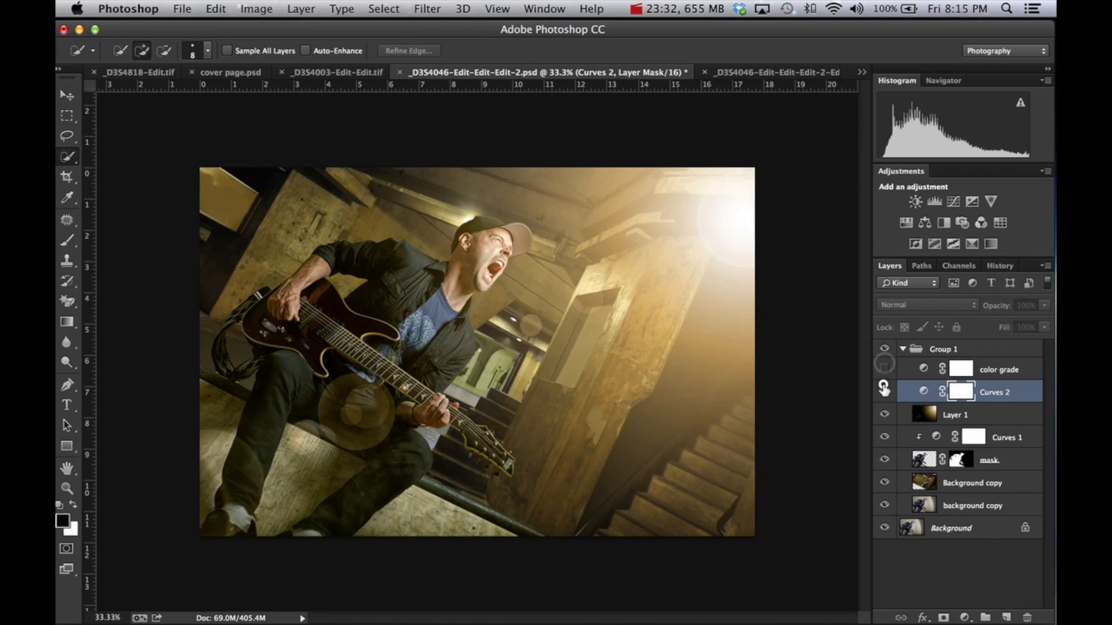
left_click(883, 390)
left_click(908, 371)
key("Delete")
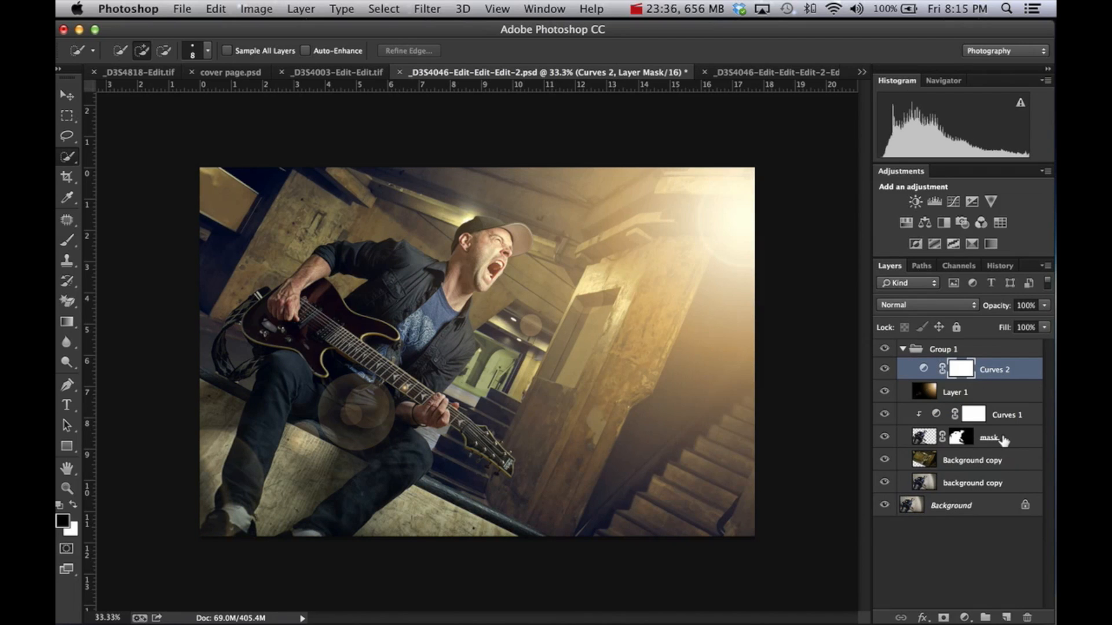
Compare the original photo with the finished composite by hiding and showing the collapsed Group 1, leaving the group expanded.
left_click(903, 349)
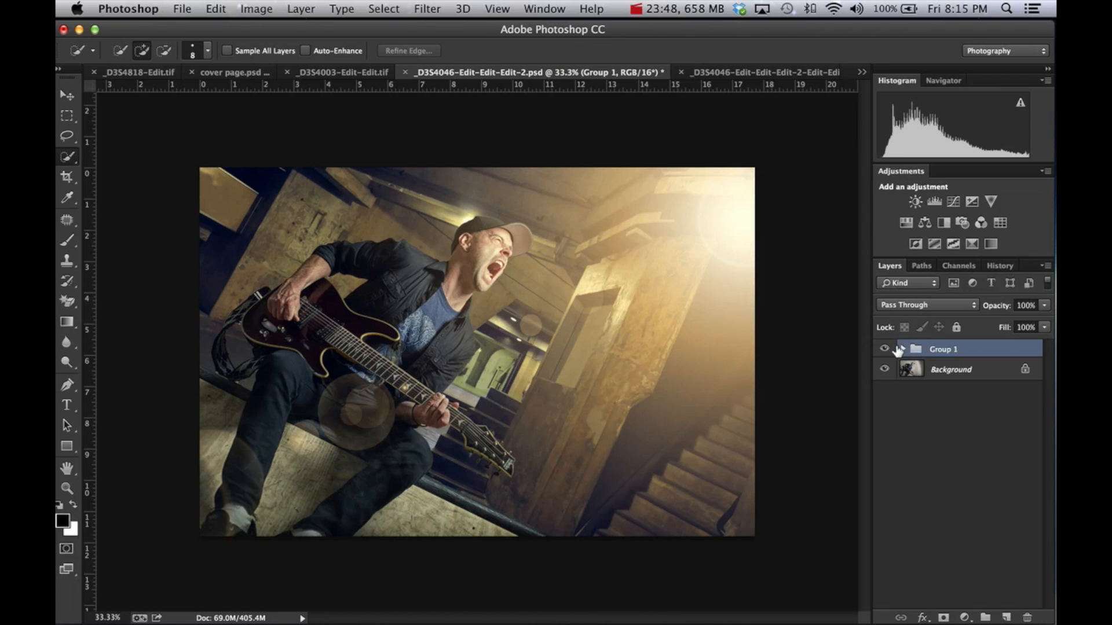
left_click(885, 348)
left_click(885, 349)
left_click(902, 349)
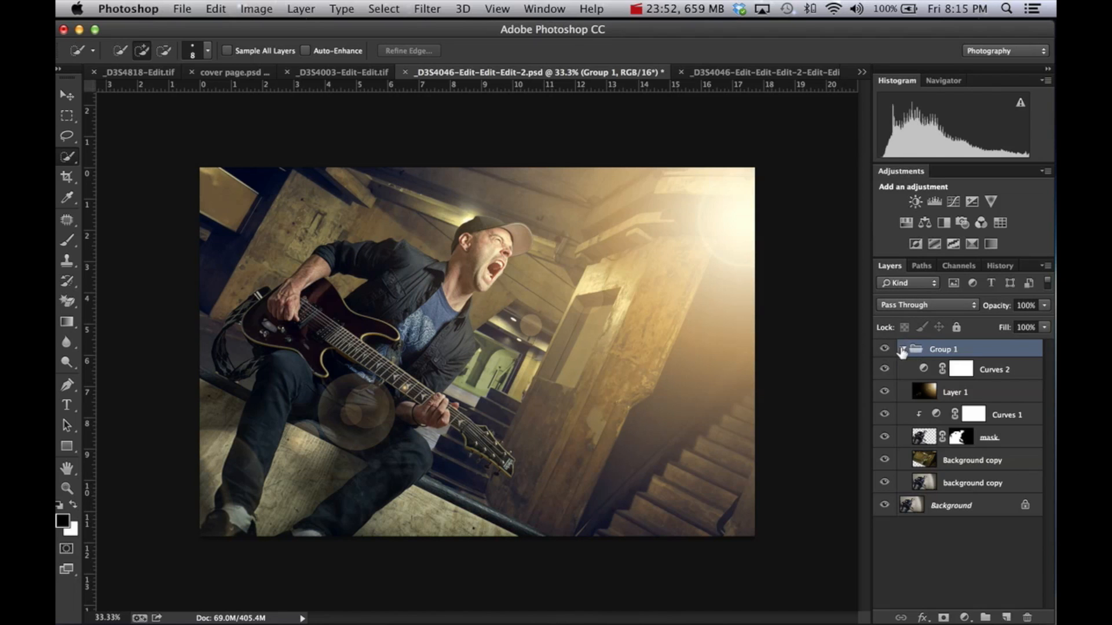
left_click(902, 350)
left_click(902, 350)
Hide Group 1's layers and reveal them one by one from Background copy to Curves 2, then compare the whole group with the original.
left_click(885, 370)
left_click_drag(885, 373, 881, 487)
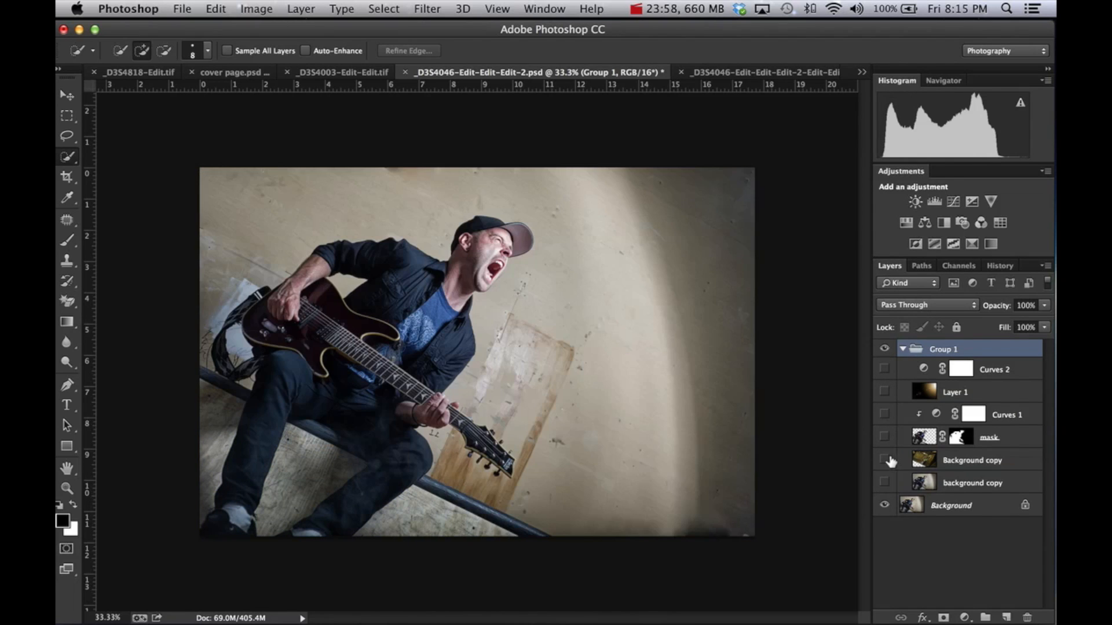
left_click(884, 460)
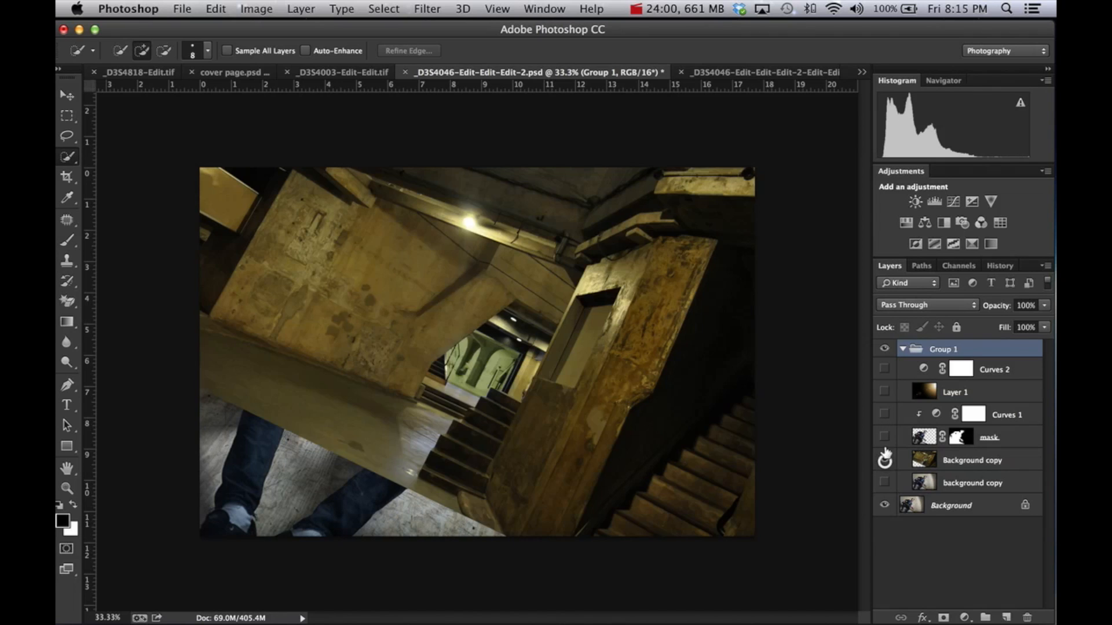
left_click(884, 438)
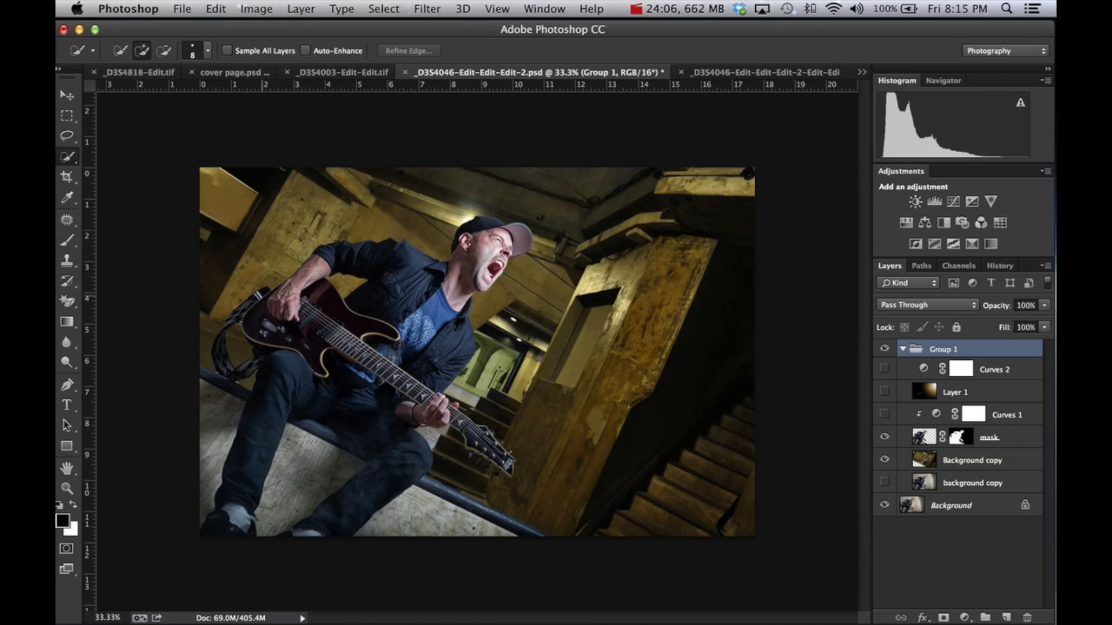
left_click(68, 159)
left_click(884, 414)
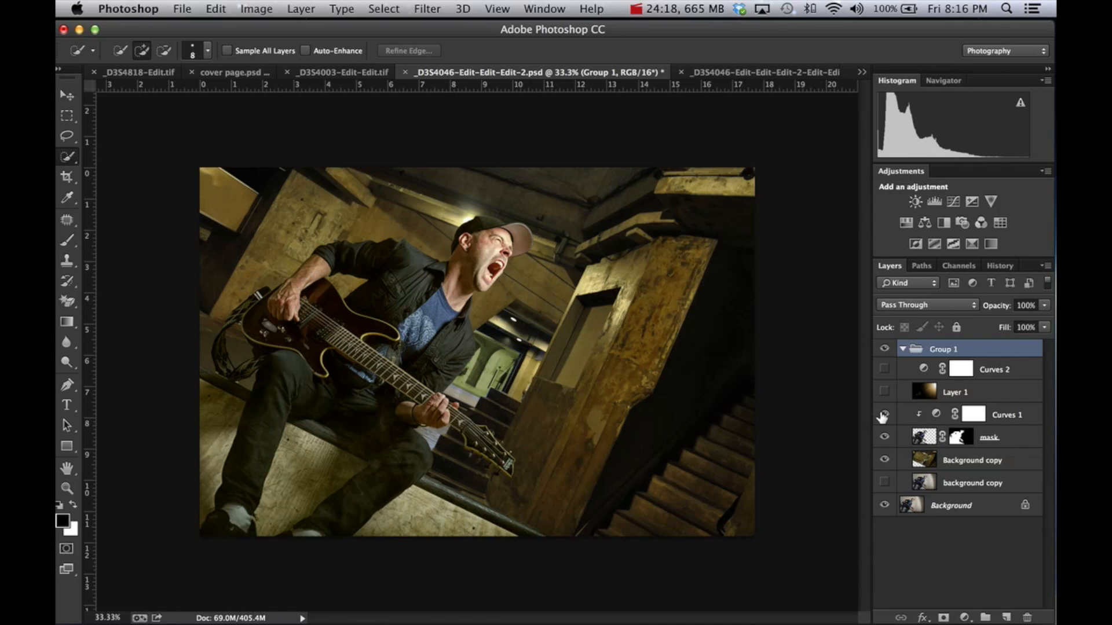
left_click(885, 392)
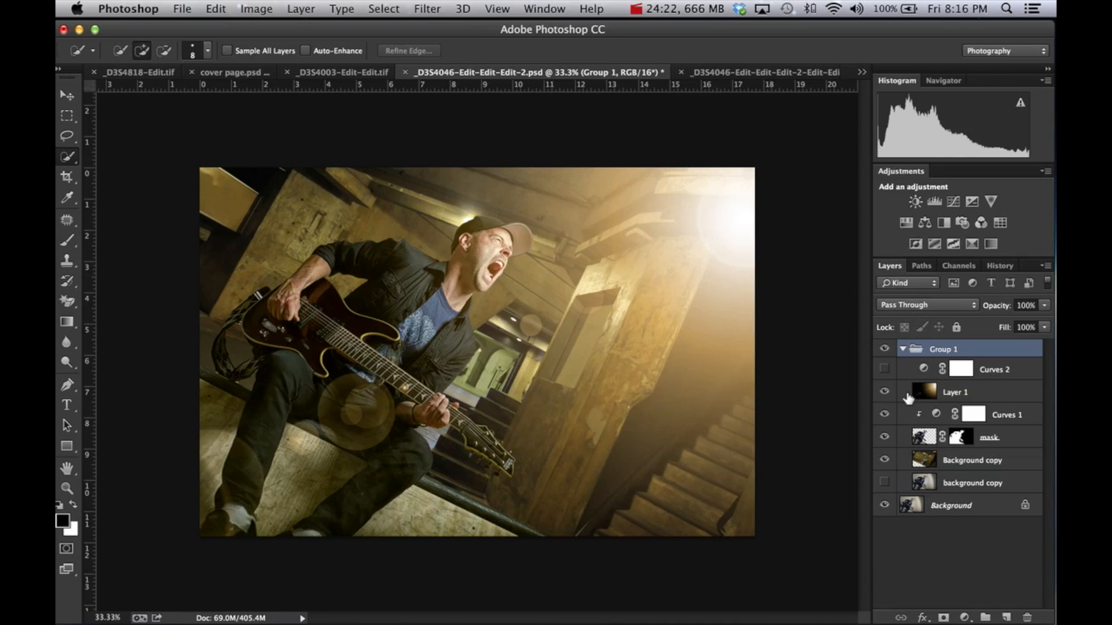
left_click(884, 370)
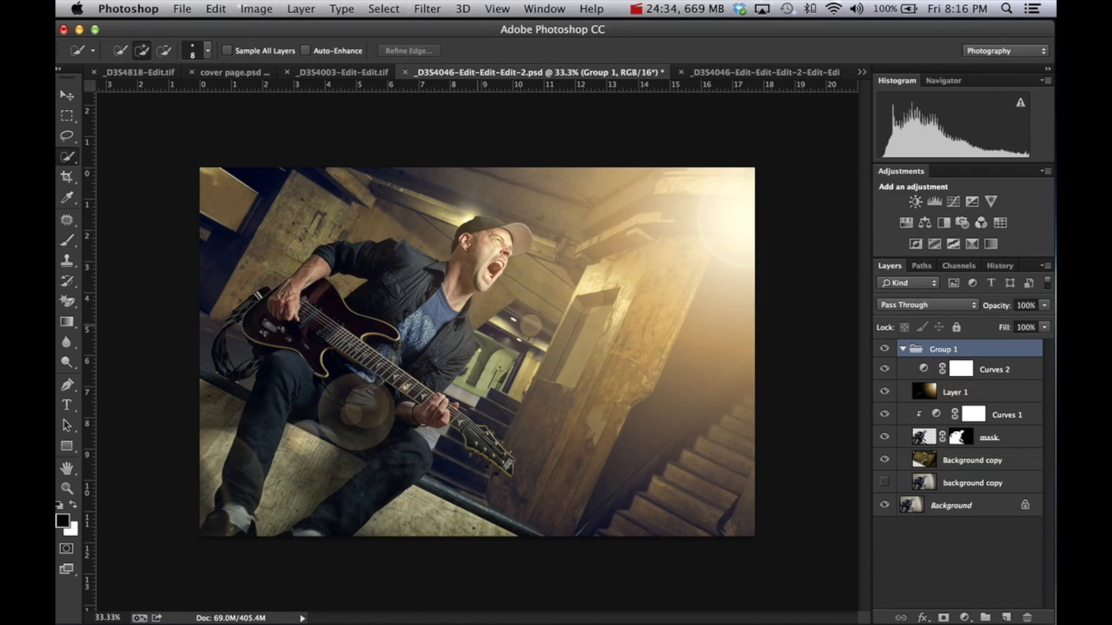
left_click(884, 348)
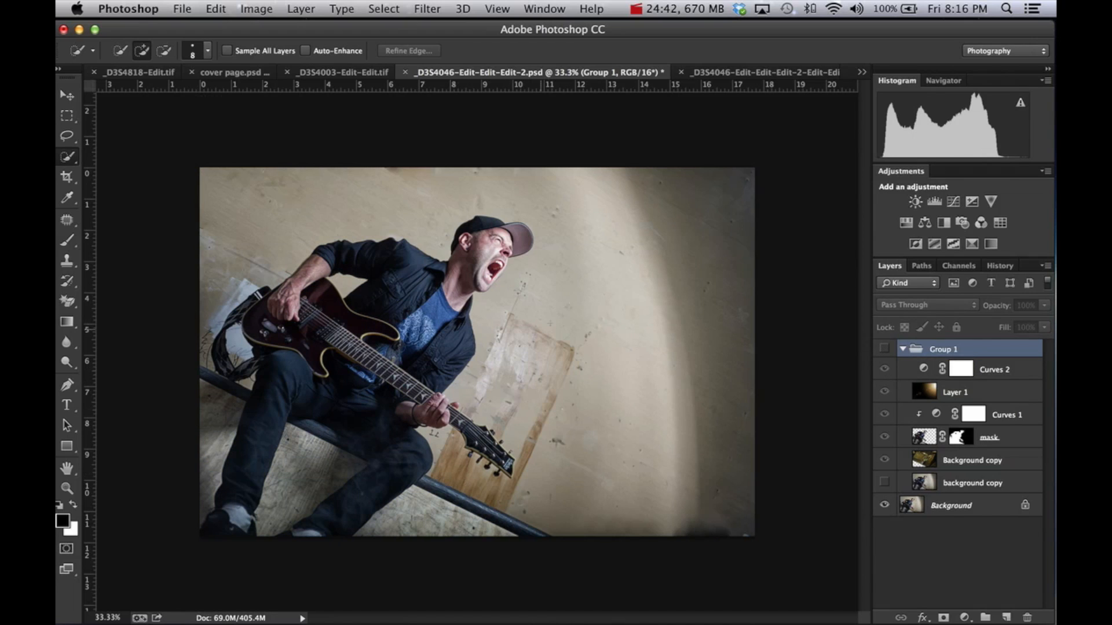
left_click(884, 349)
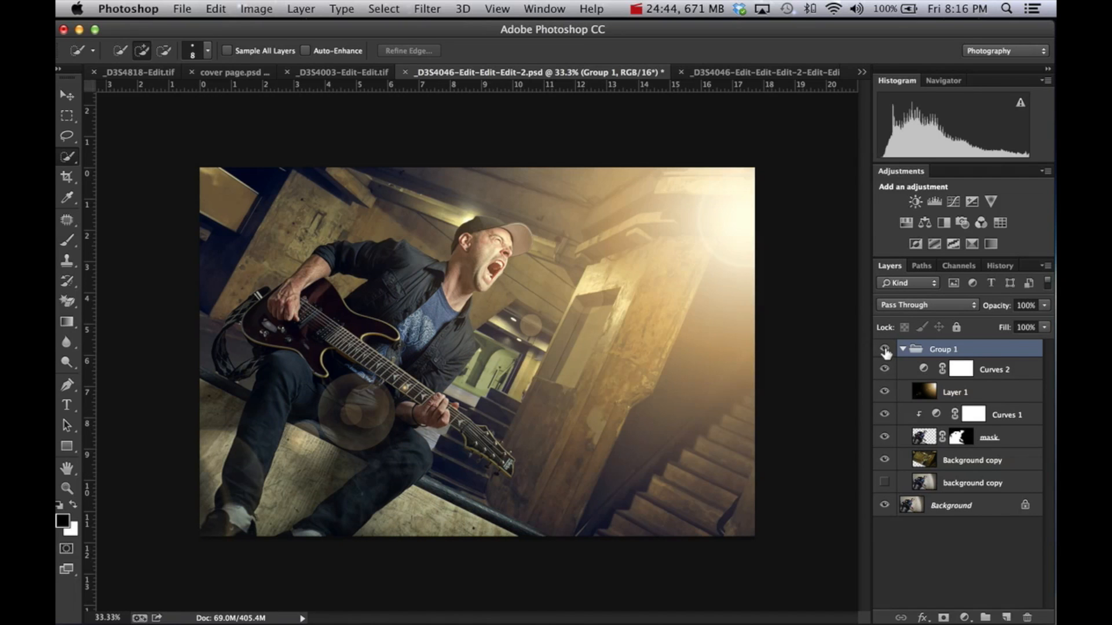